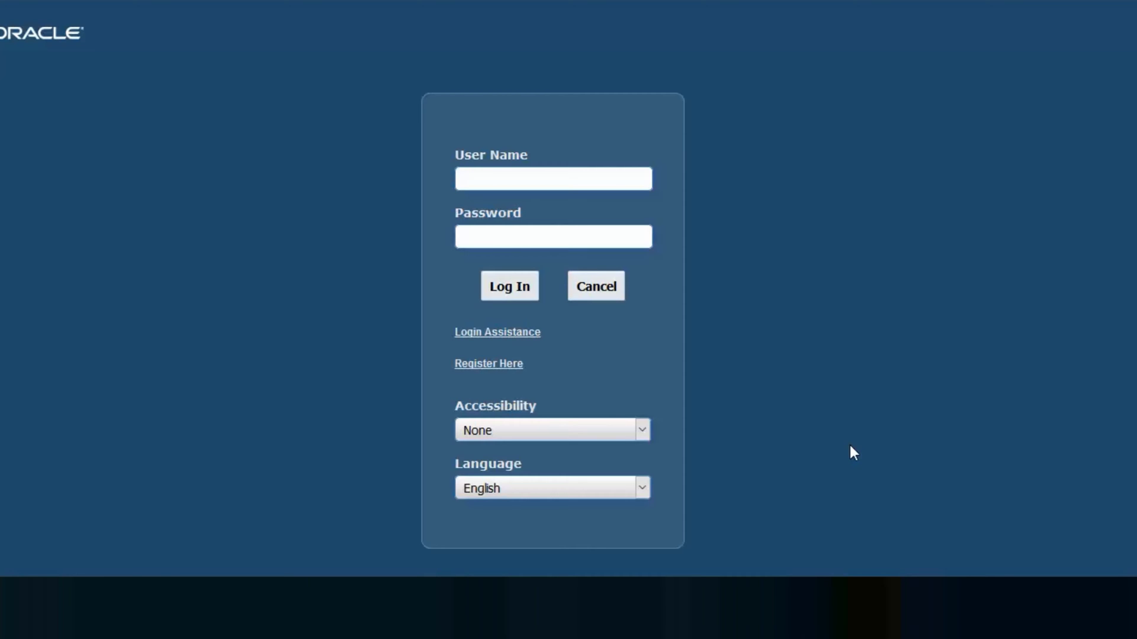
Step: Log in as user 'operations' with the account password
left_click(558, 186)
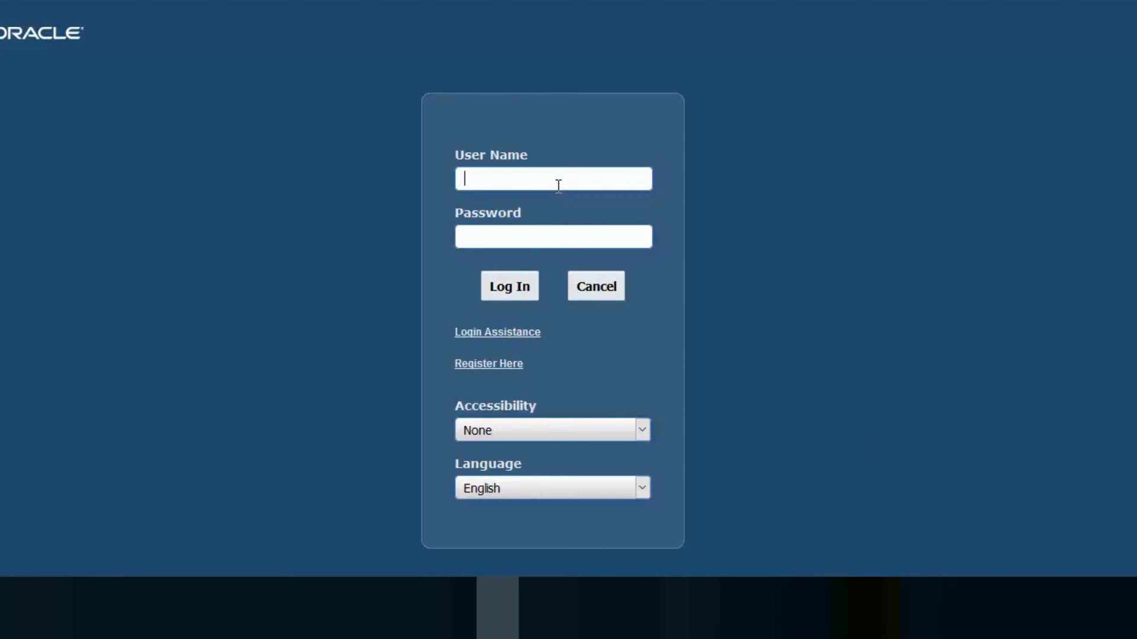
type("operations")
key("Tab")
type("*******")
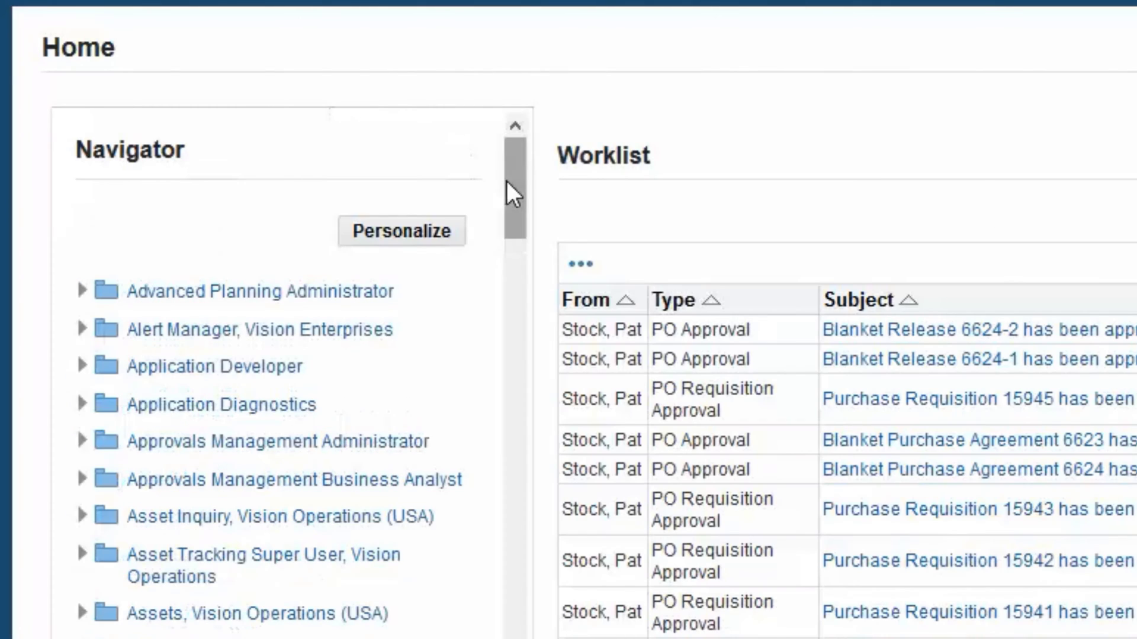
Step: Open Change Organization under the Enterprise Asset Management, Vision Operations responsibility
left_click_drag(509, 180, 515, 419)
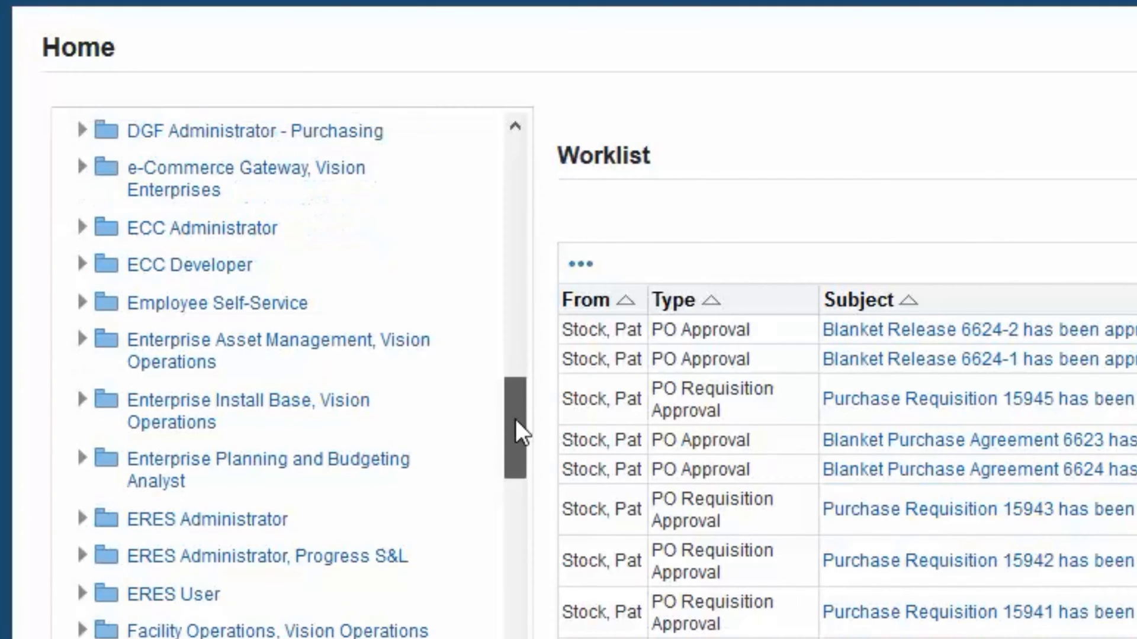
left_click(339, 349)
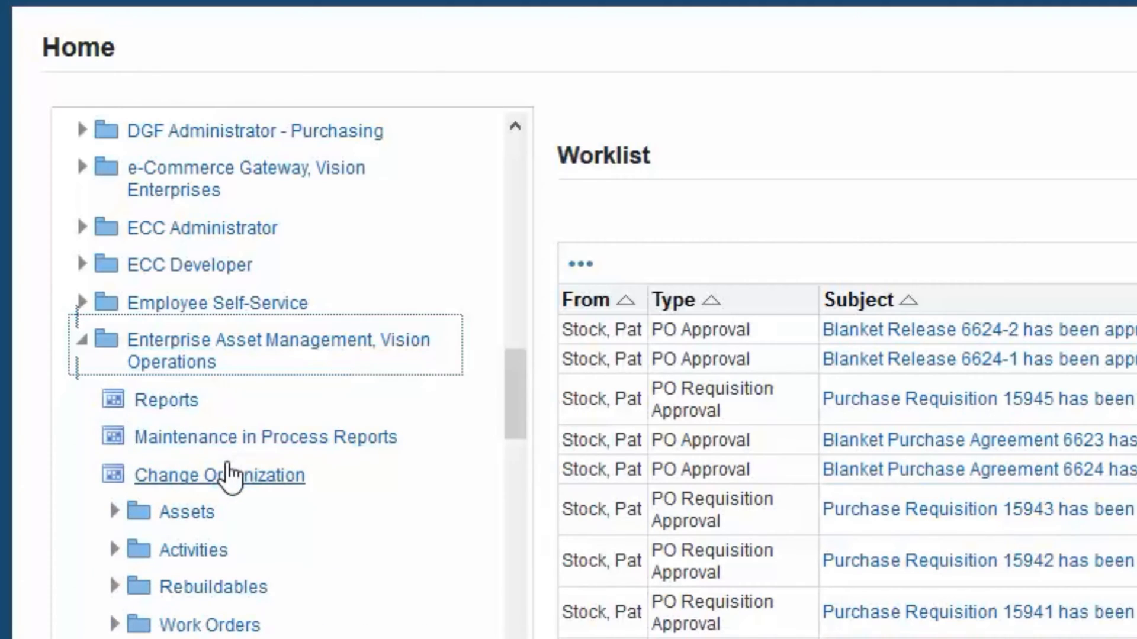
left_click(229, 474)
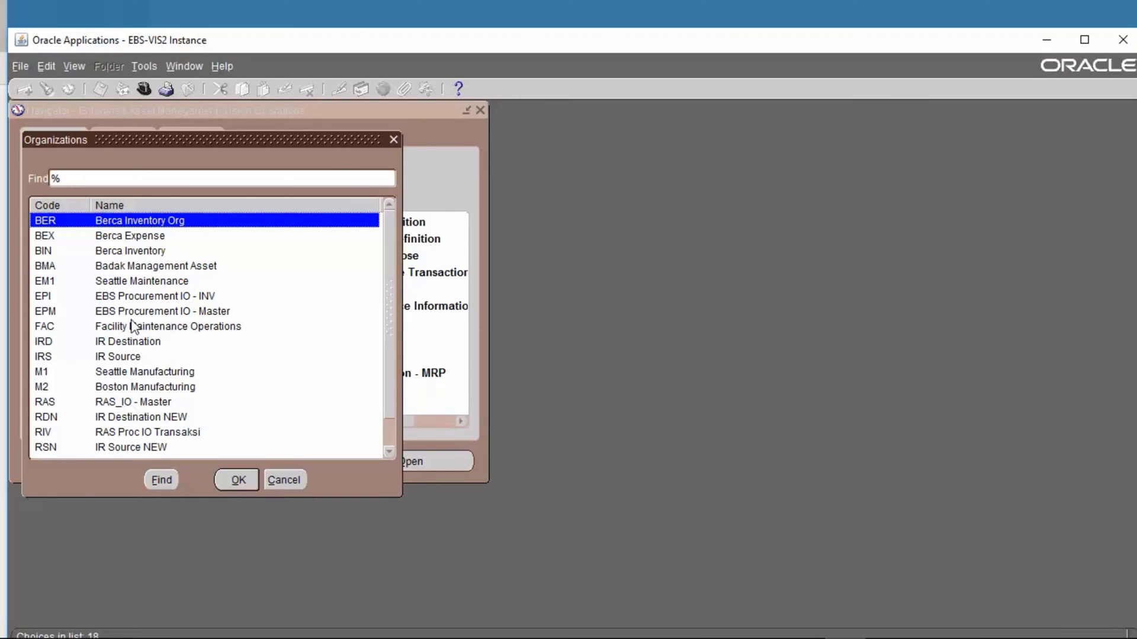
Step: Select EM1 Seattle Maintenance, then switch to the Inventory, Vision Operations (USA) responsibility
double_click(131, 277)
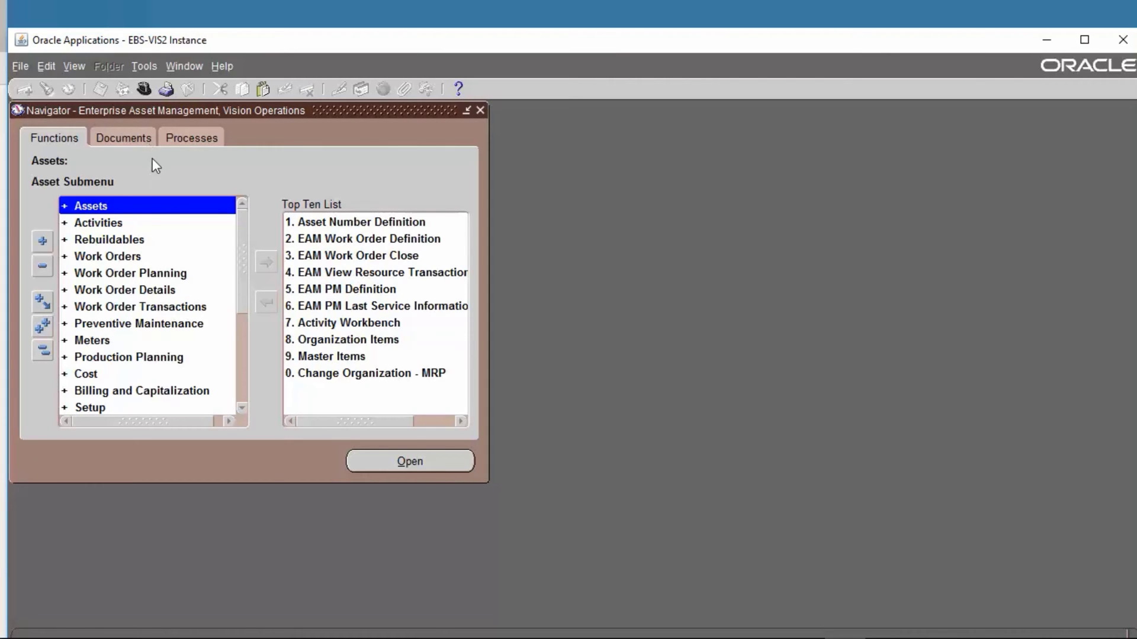
left_click(143, 89)
type("in")
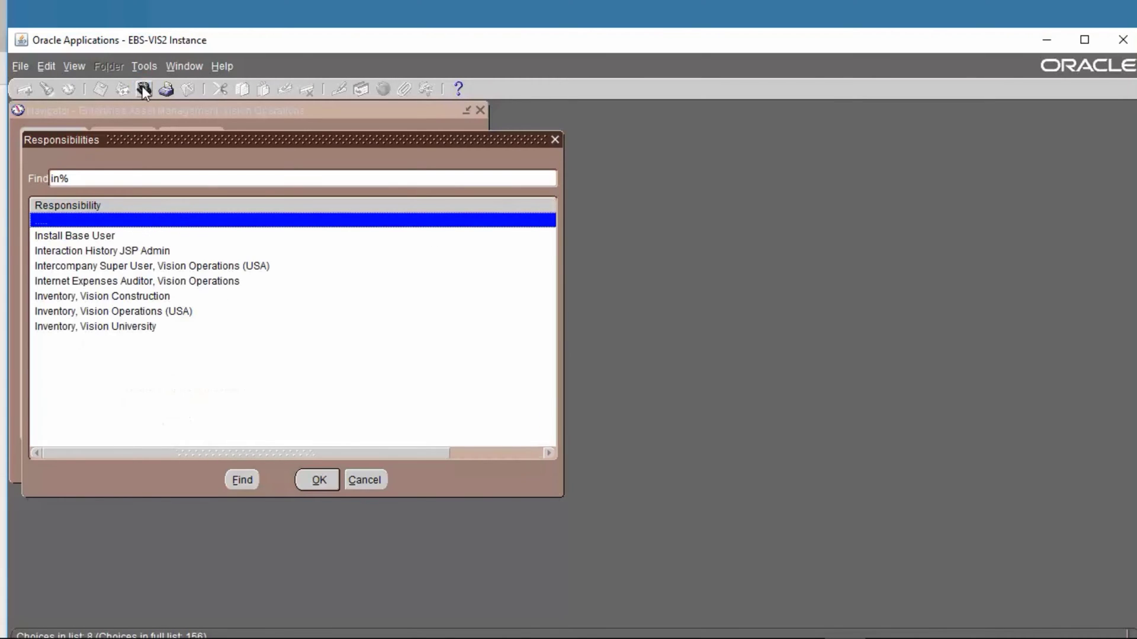
type("ventory, Vision")
key("Down")
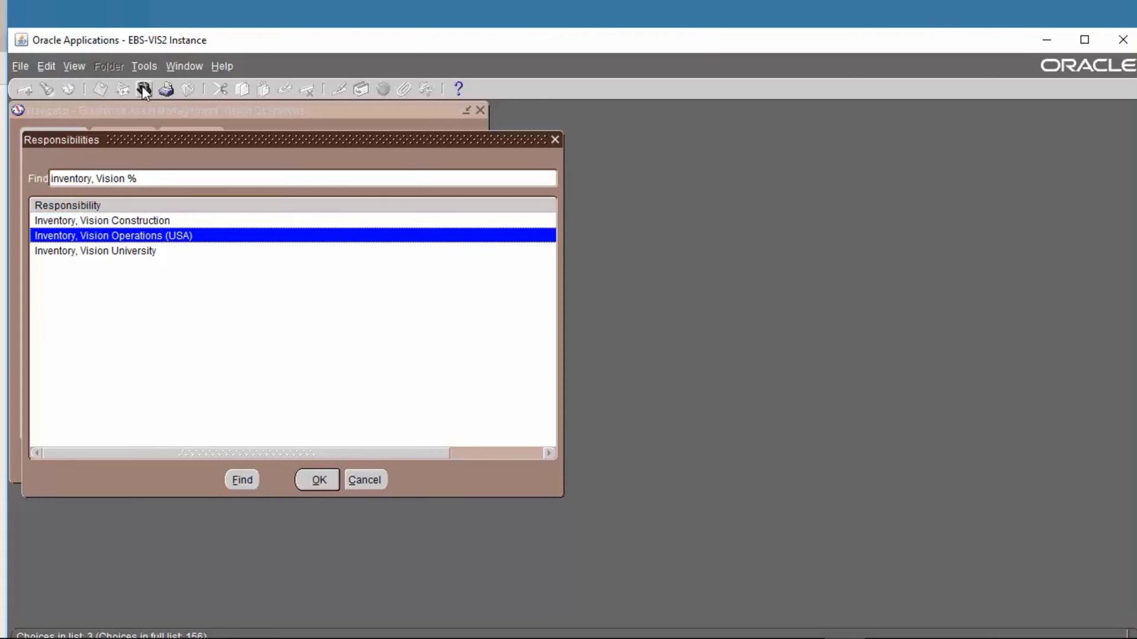
key("Return")
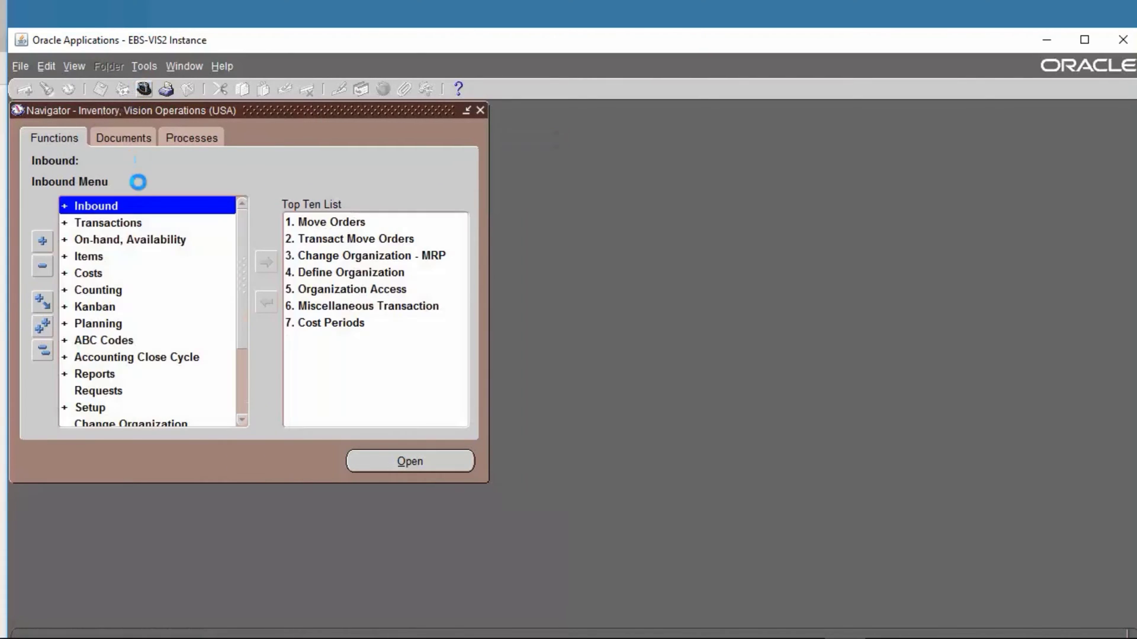
Step: Open the Organizations form from Setup > Organizations in the Inventory Navigator
double_click(103, 408)
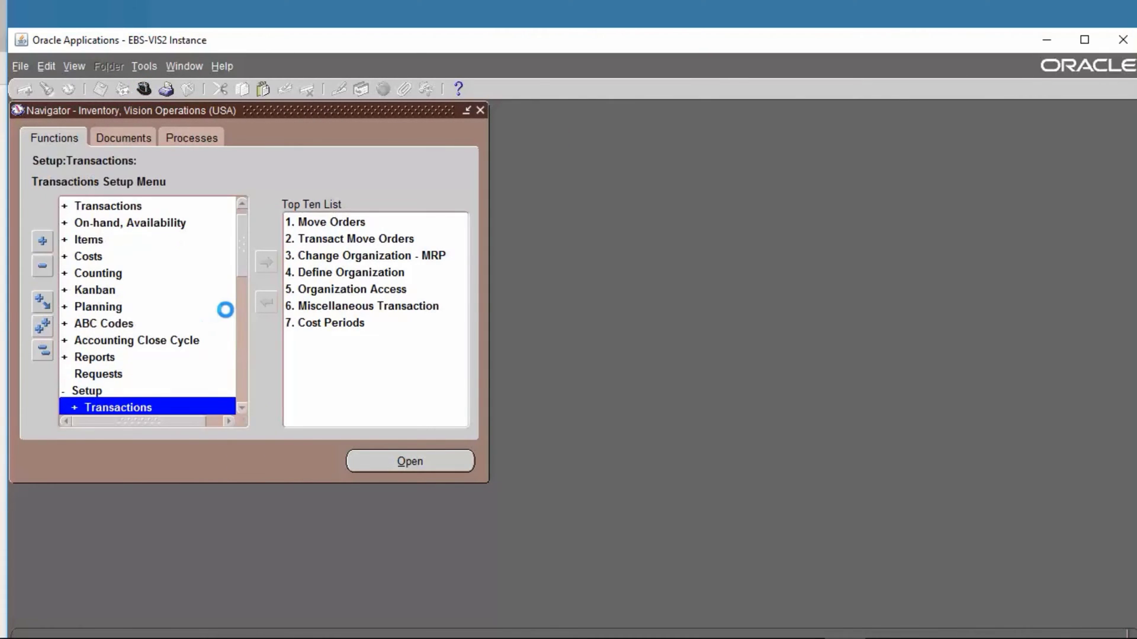
left_click_drag(241, 268, 241, 302)
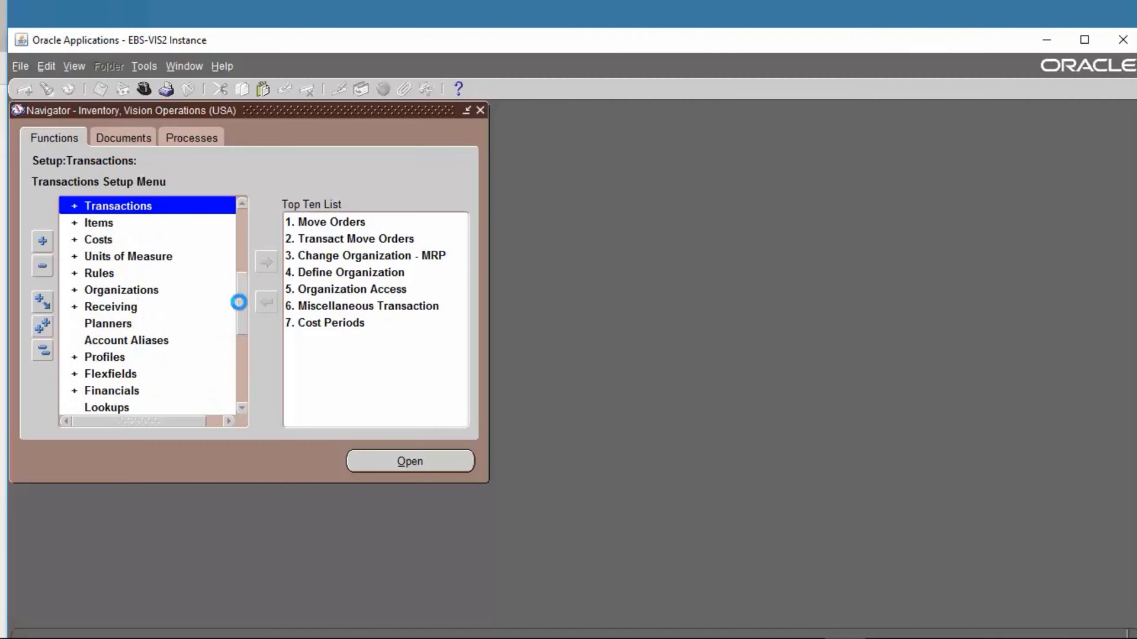
left_click(161, 291)
double_click(161, 291)
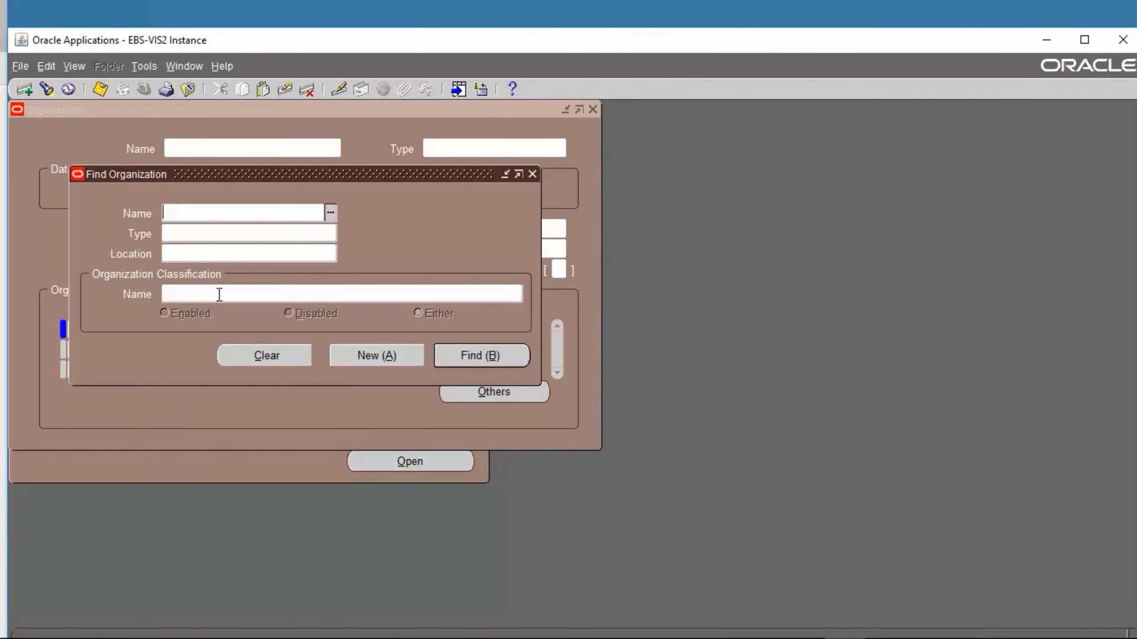
Step: Create a new organization named 'Training Maintenance' and save it
left_click(368, 361)
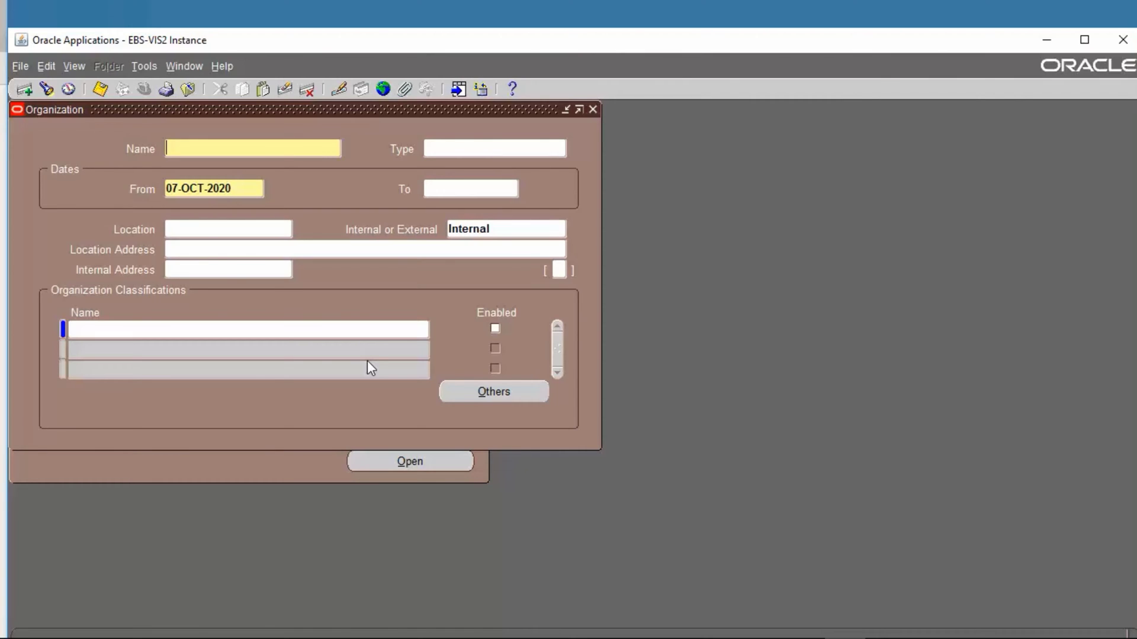
type("Training Maintenance")
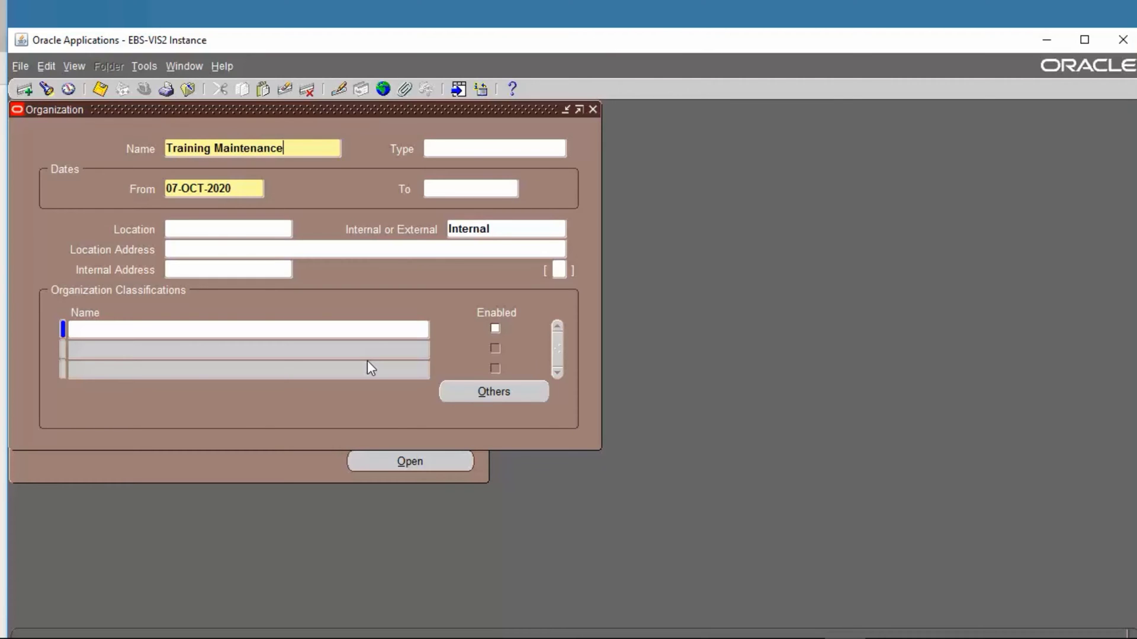
key("Tab")
left_click(206, 231)
key("ctrl+s")
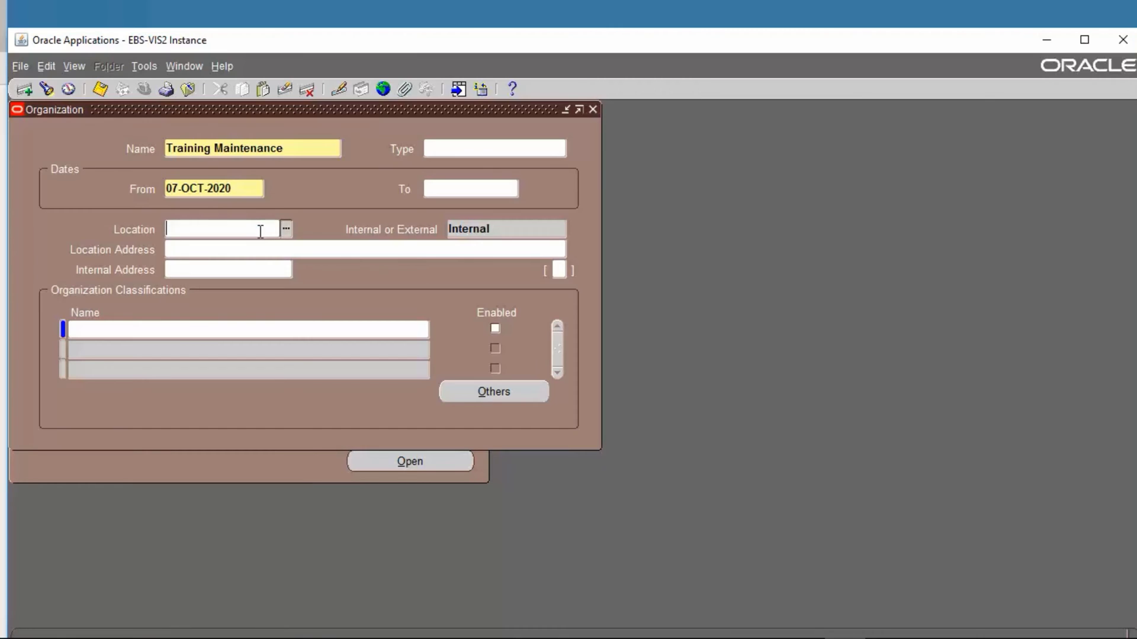
Step: Add the enabled Inventory Organization classification and save the record
left_click(261, 328)
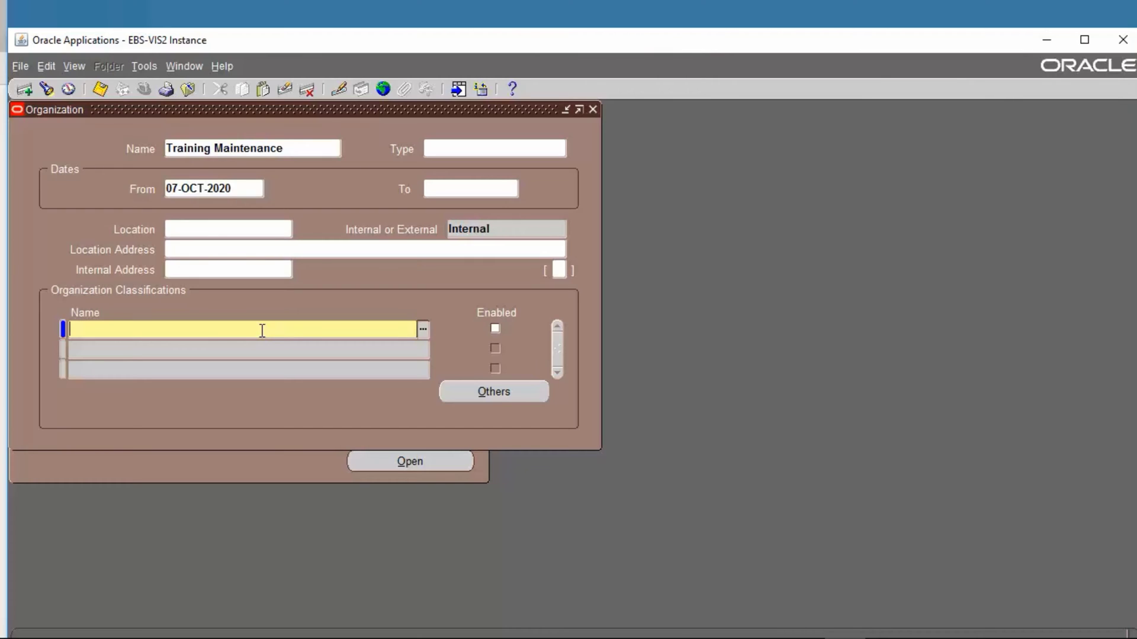
type("inventory")
key("Tab")
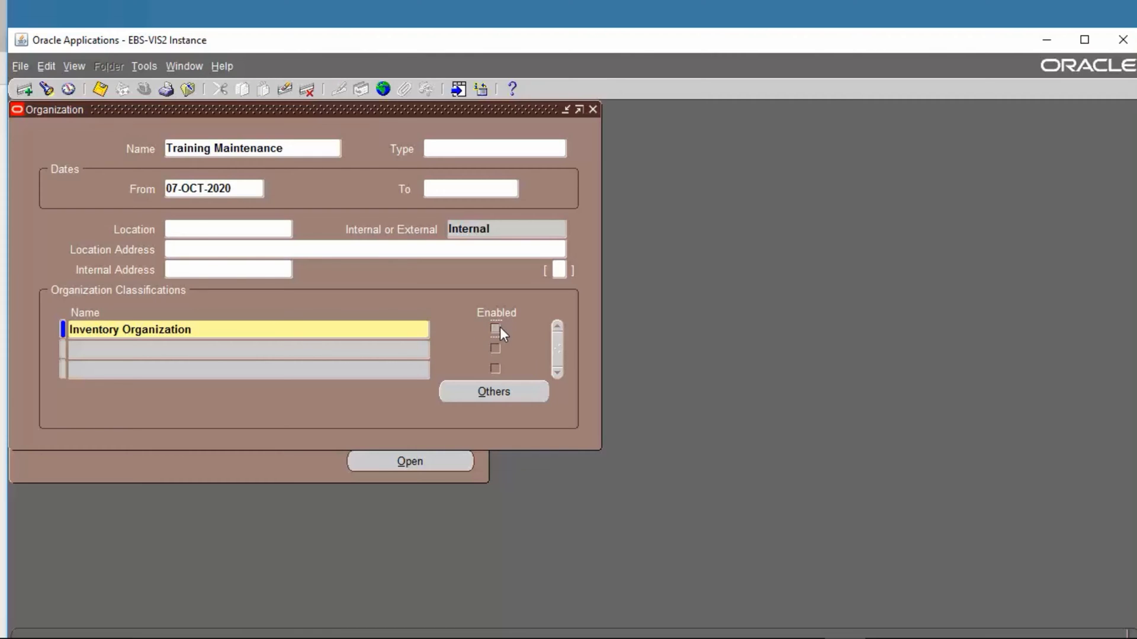
key("ctrl+s")
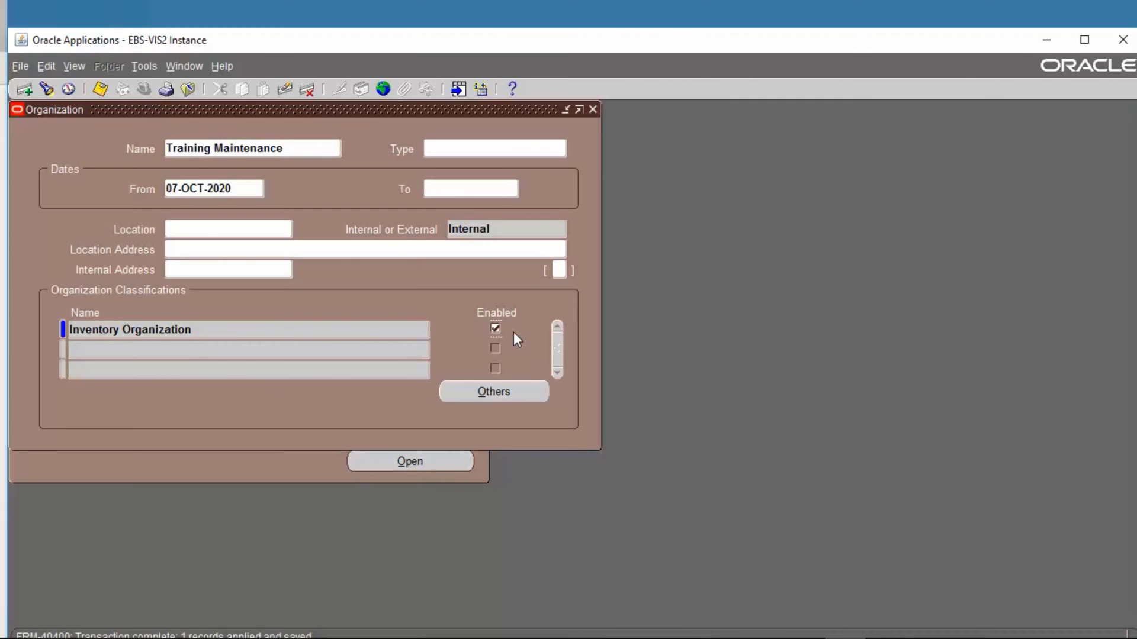
left_click(503, 391)
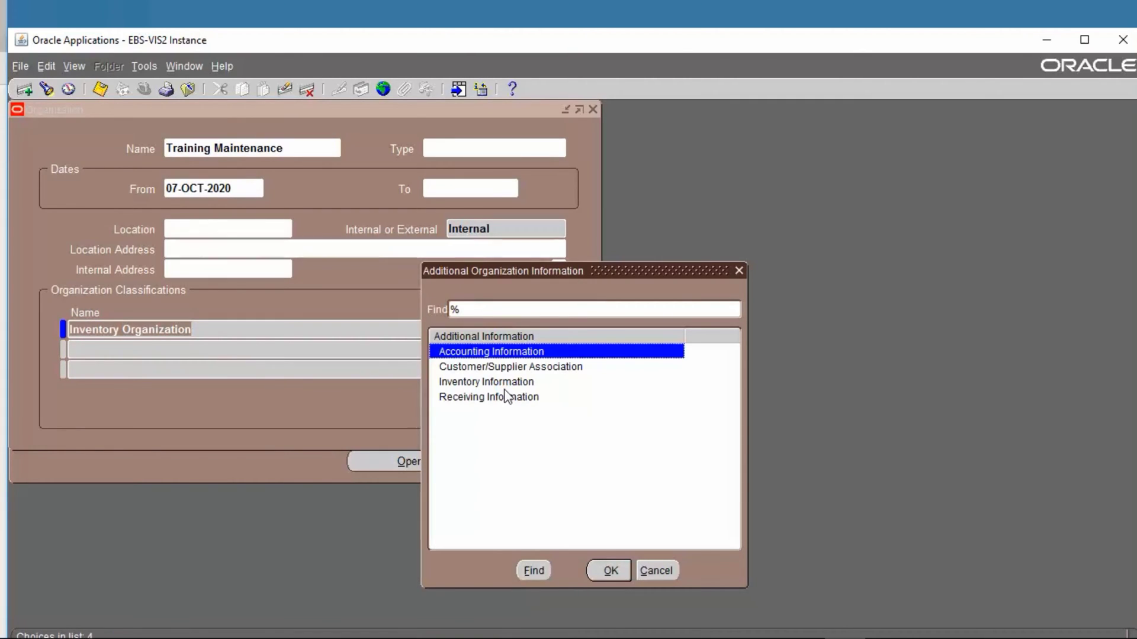
Step: Enter Vision Operations as primary ledger, legal entity and operating unit in Accounting Information
key("Return")
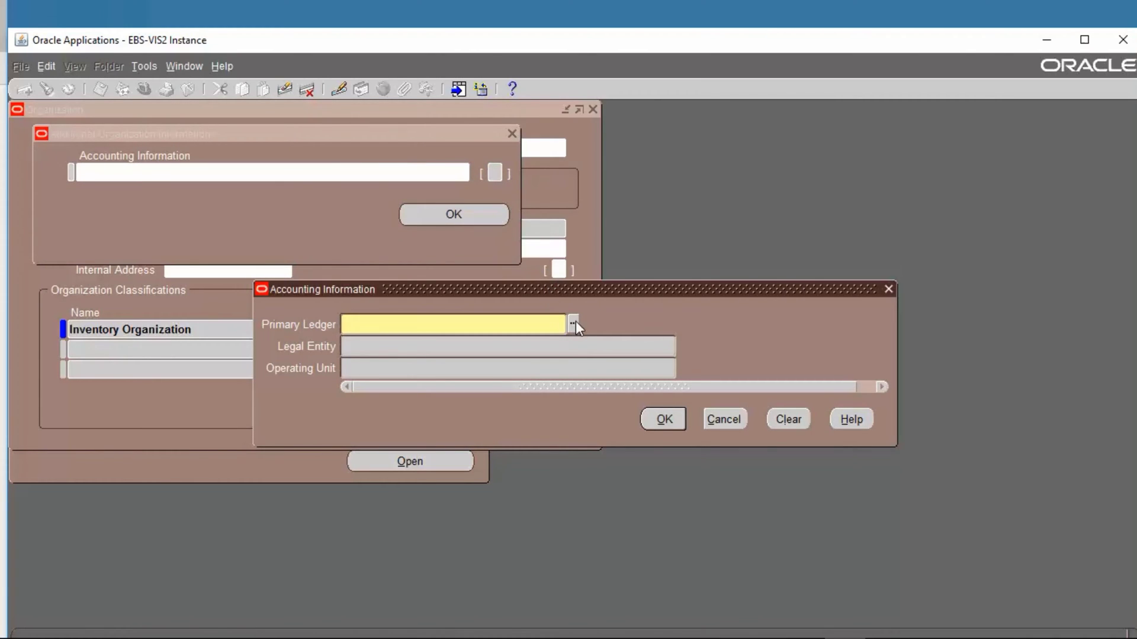
type("Vision Operations")
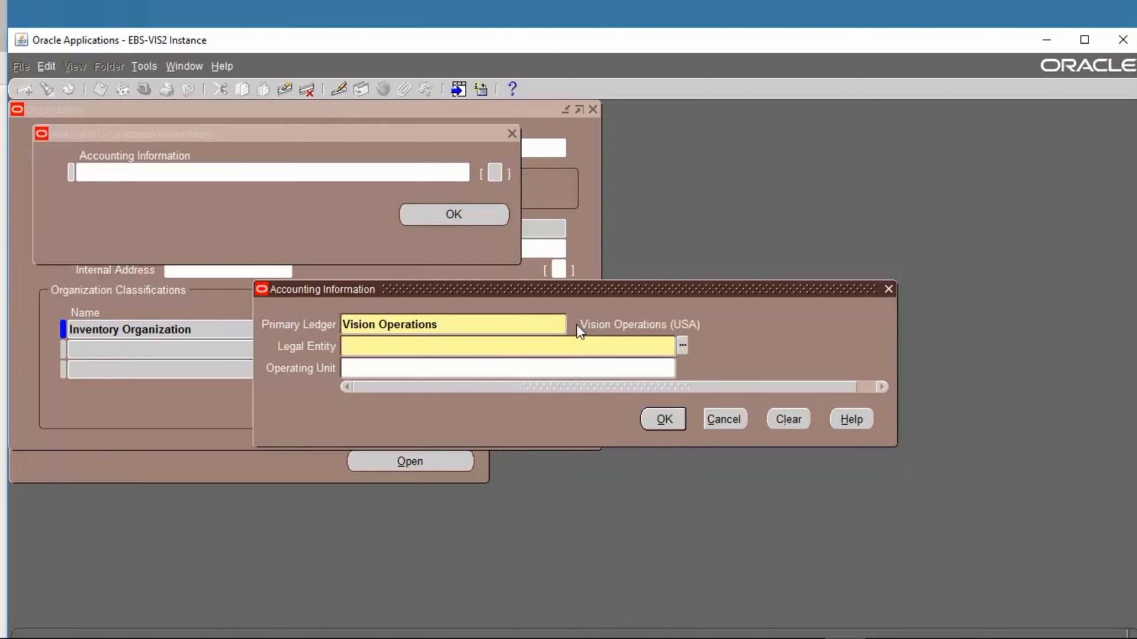
type("Visio")
type("n Off")
key("BackSpace")
key("BackSpace")
type("pe")
key("Tab")
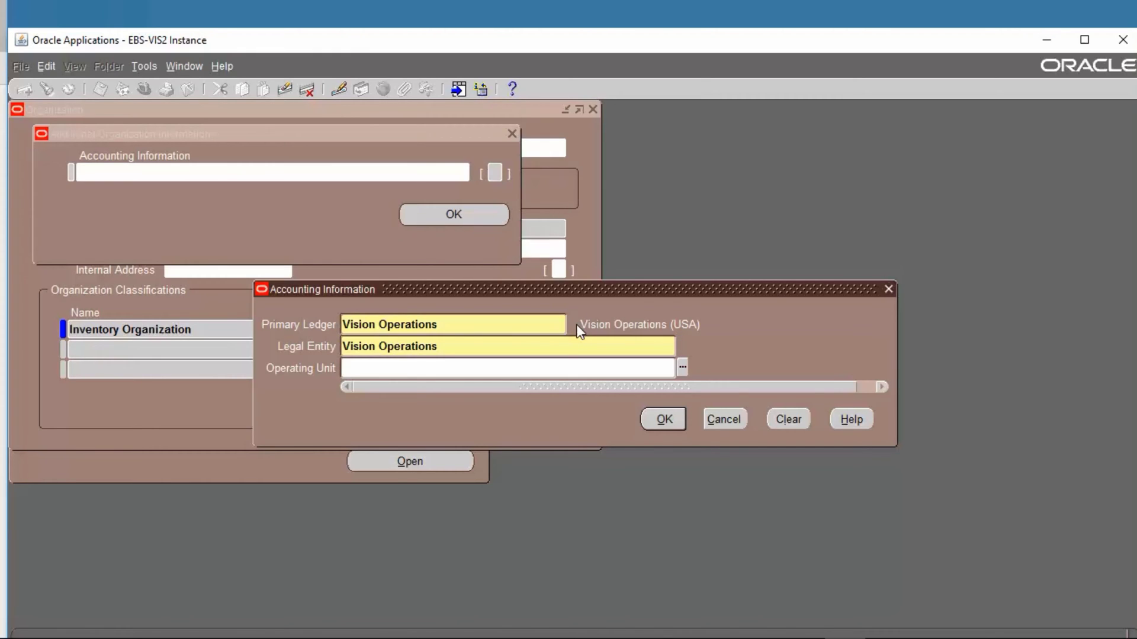
type("Vision Operation")
key("Tab")
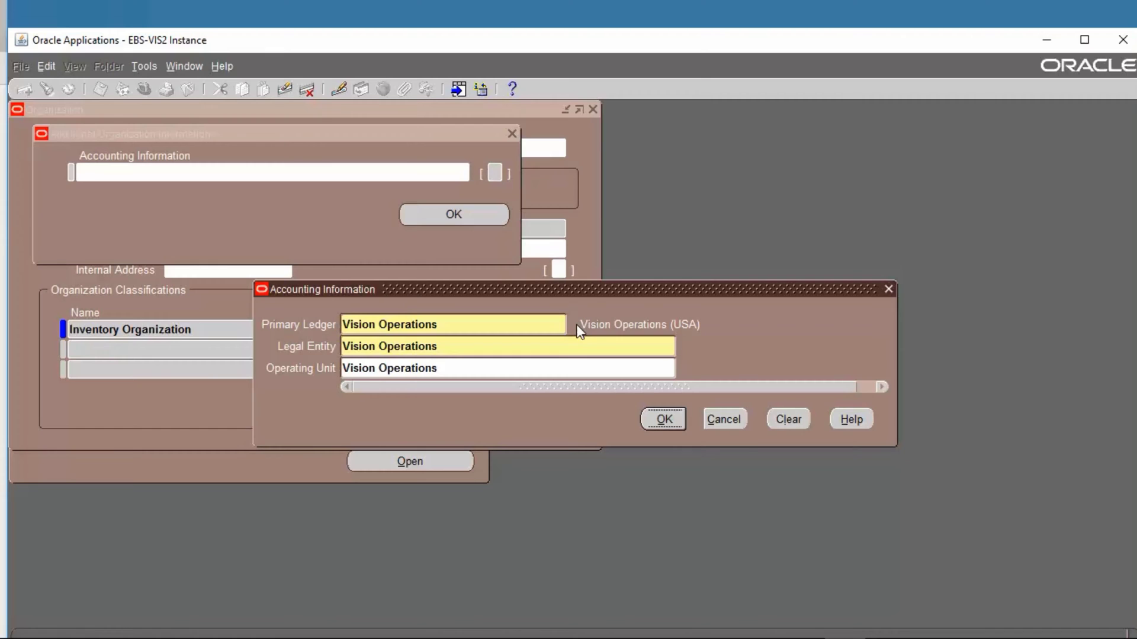
key("Return")
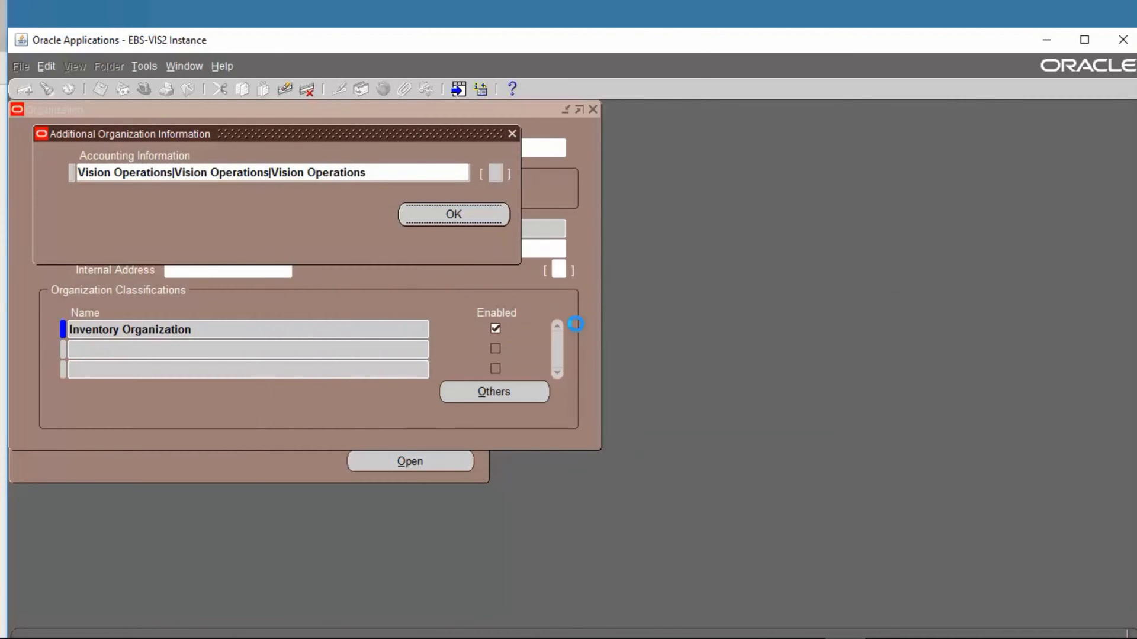
left_click(478, 218)
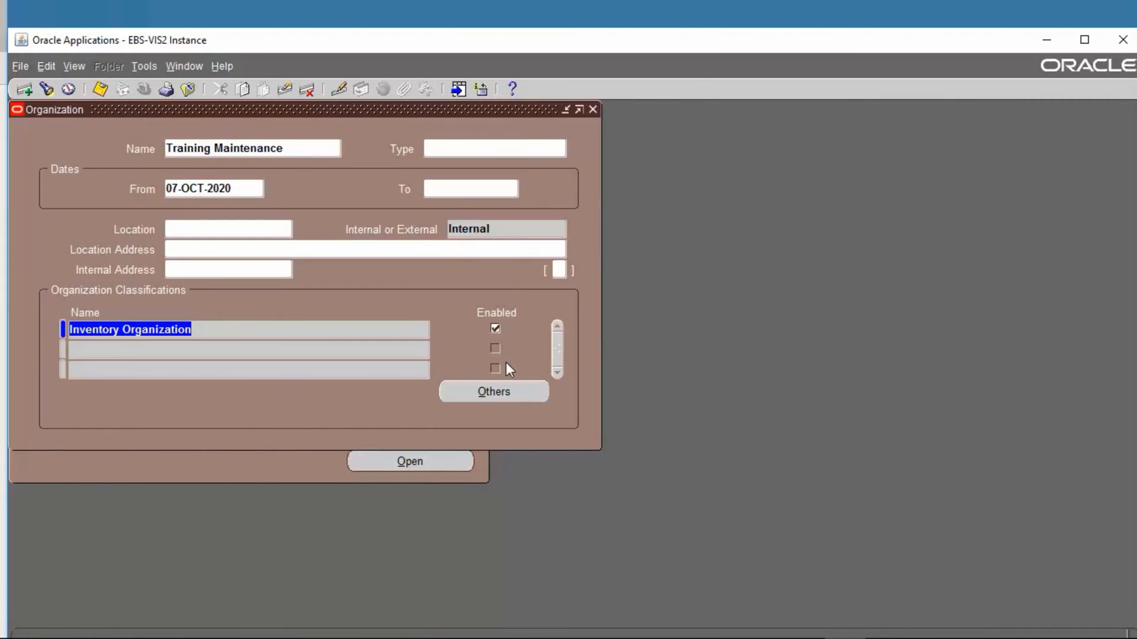
Step: Open Inventory Information and set organization code TM1 with item master Vision Operations
left_click(507, 385)
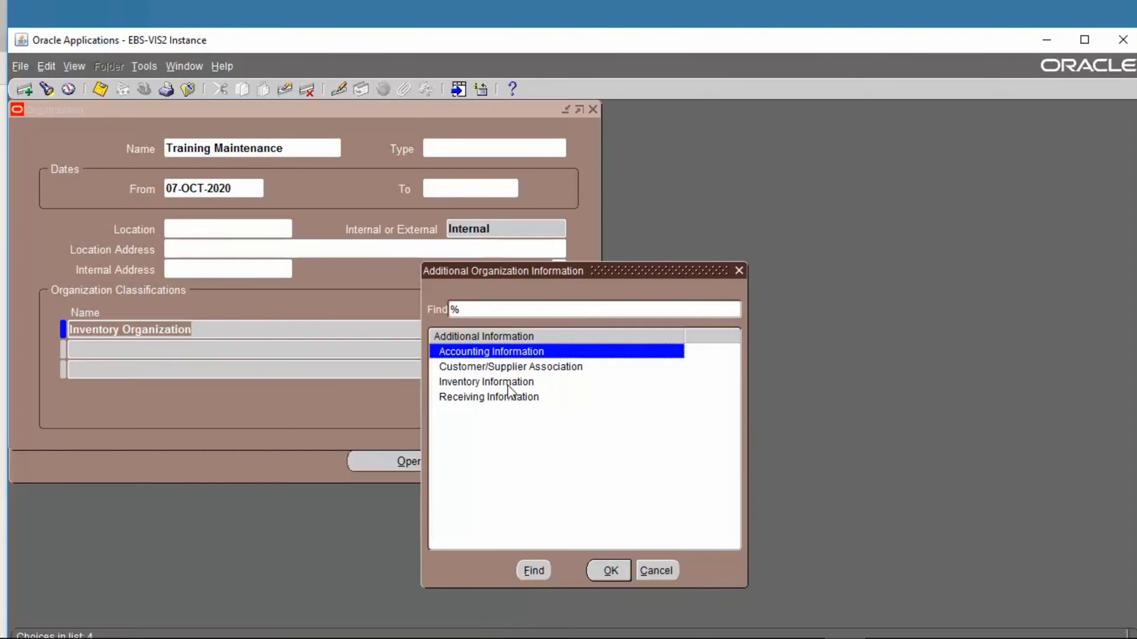
left_click(508, 384)
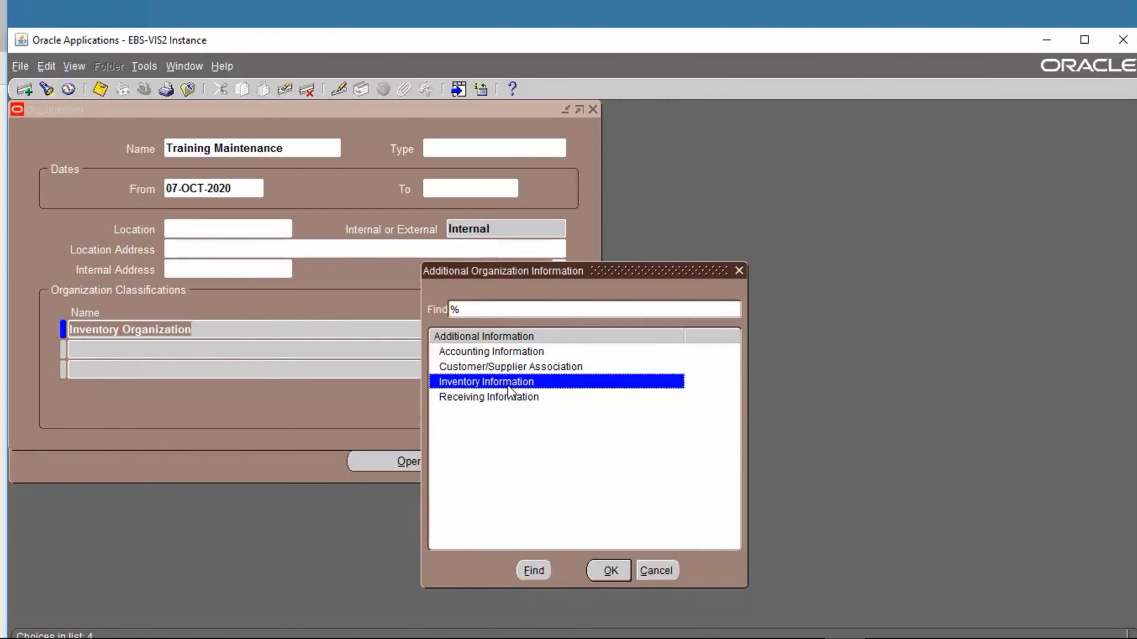
double_click(509, 386)
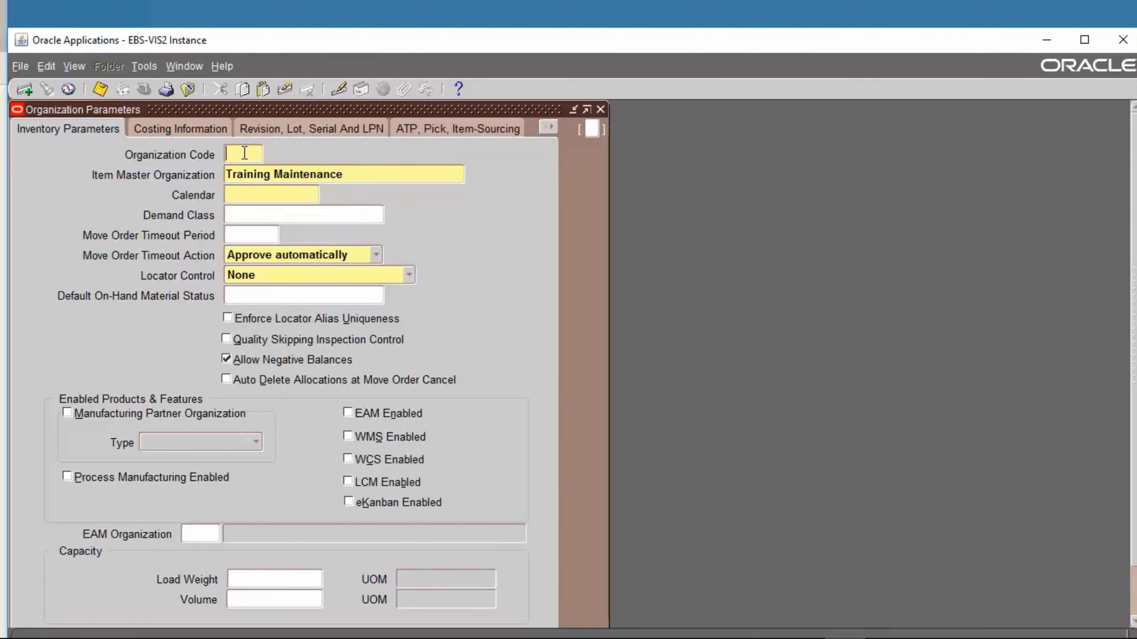
type("TM1")
left_click(265, 195)
left_click(369, 176)
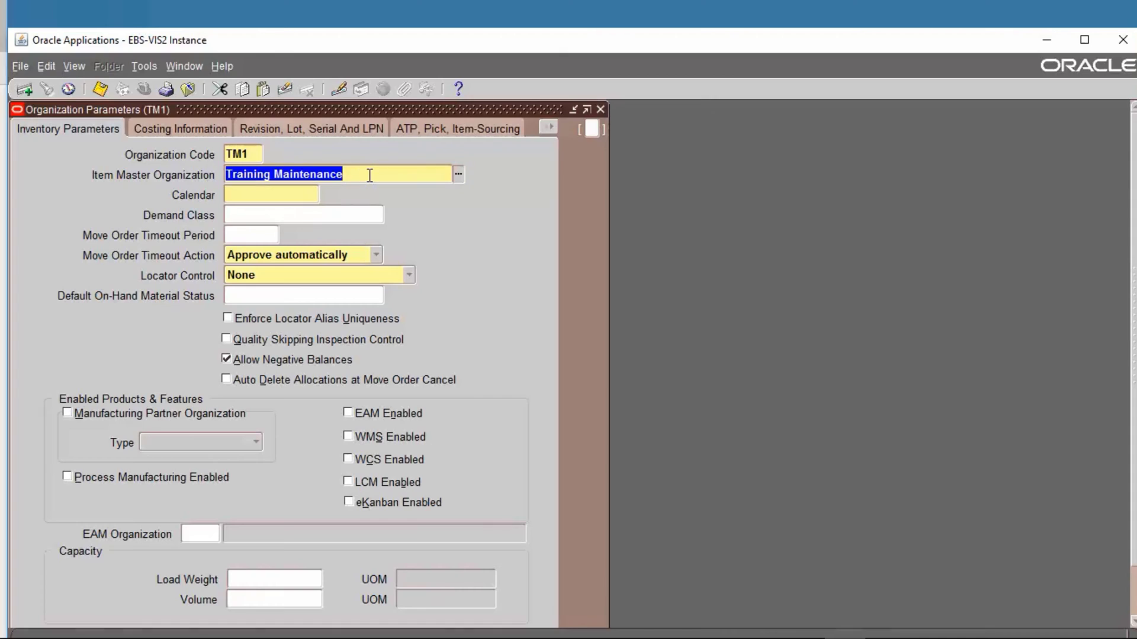
key("Delete")
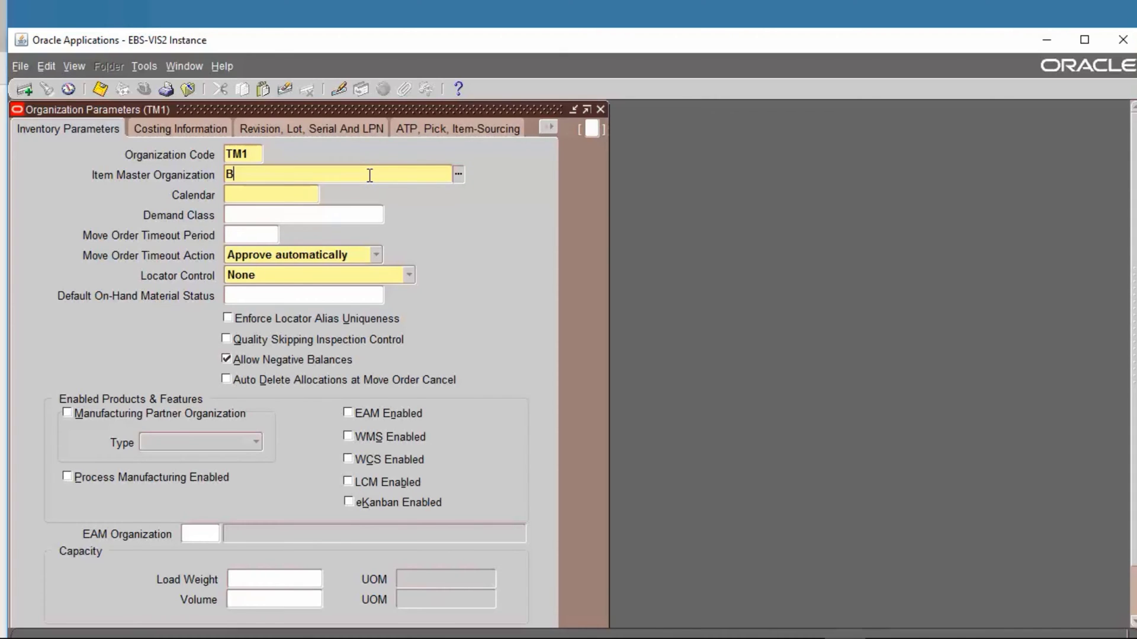
type("Vision Op[e")
key("BackSpace")
key("BackSpace")
type("eration")
key("Tab")
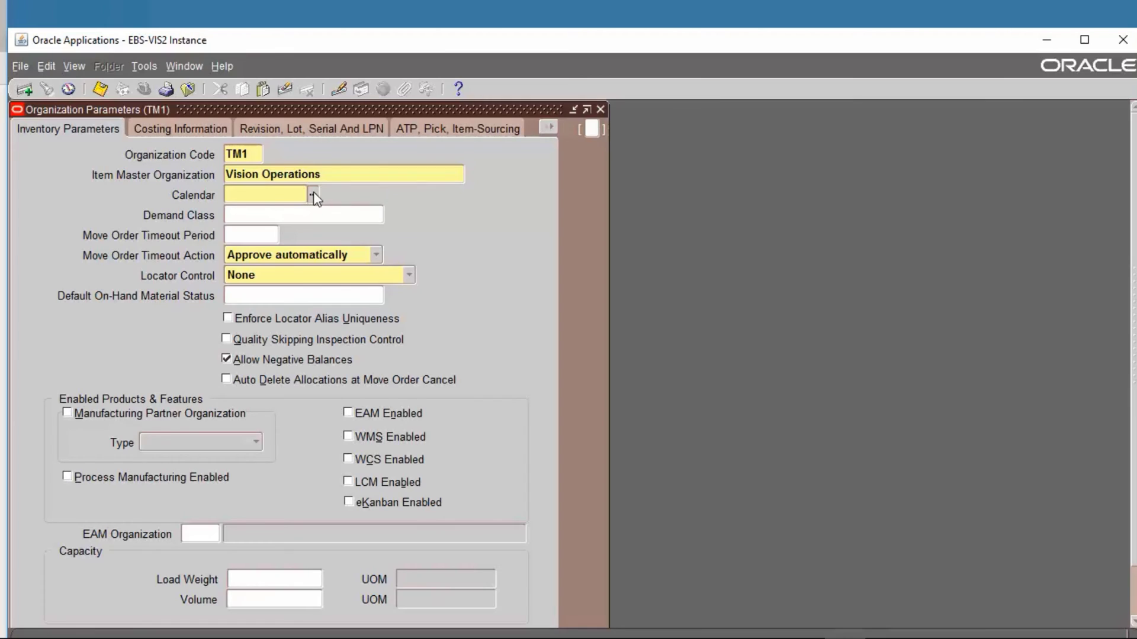
Step: Set calendar Vision01 and enable quality skipping inspection control and EAM
left_click(313, 194)
left_click(314, 339)
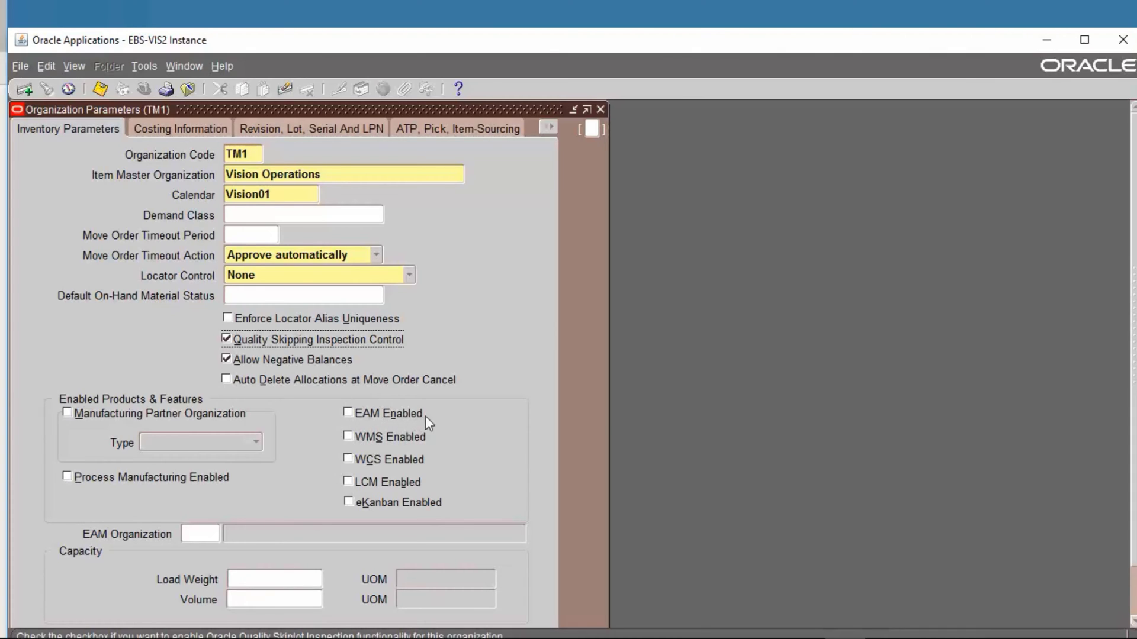
left_click(350, 411)
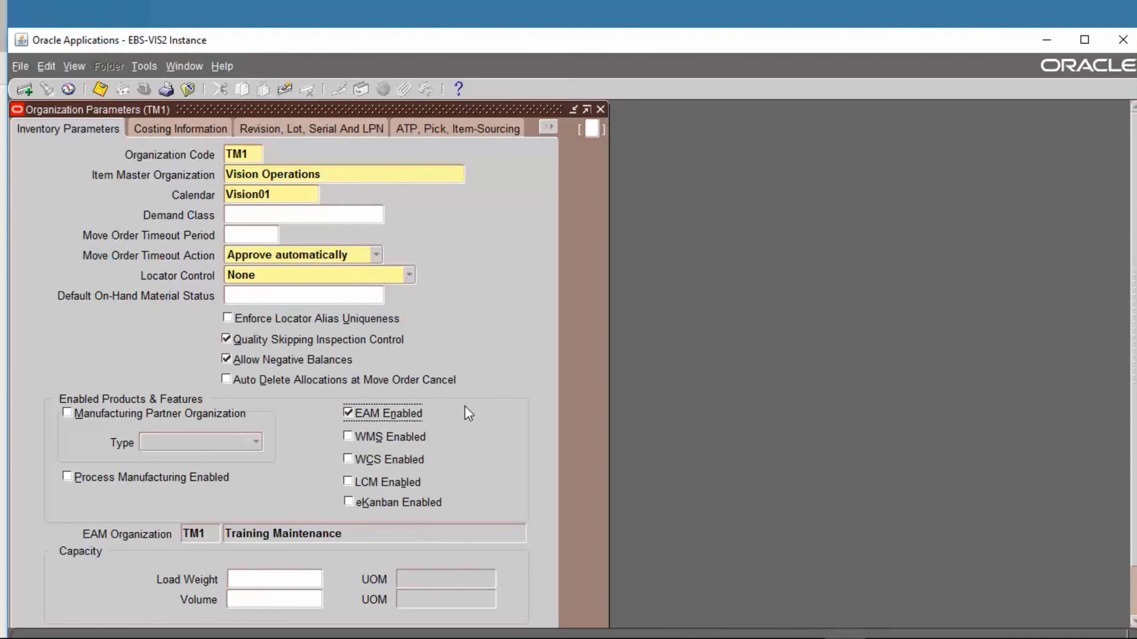
left_click(185, 127)
left_click(325, 185)
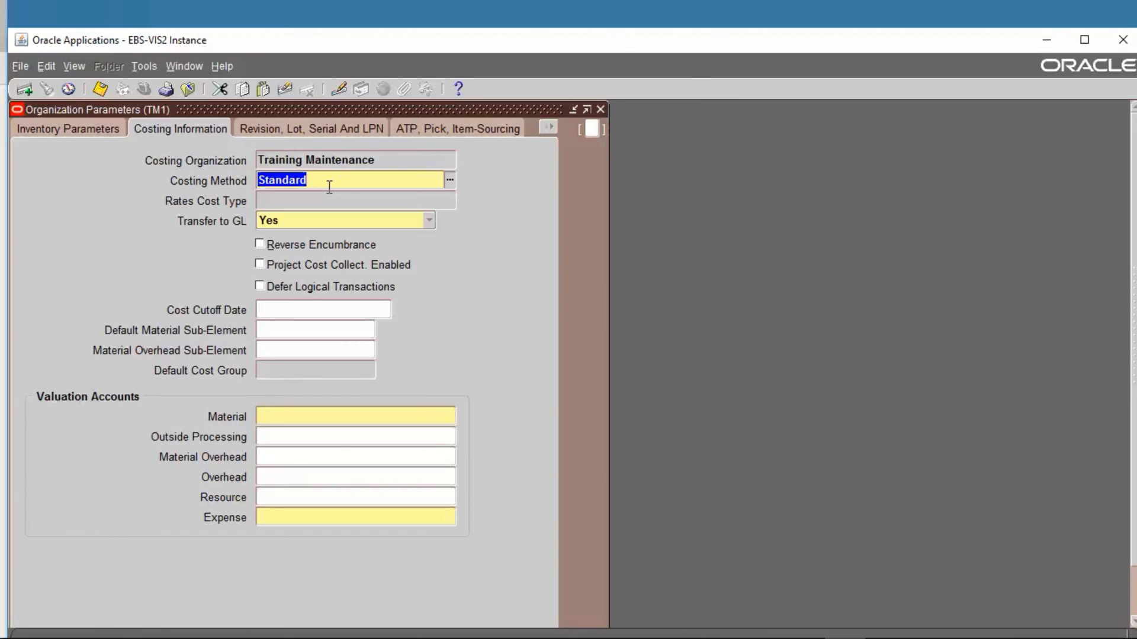
Step: Set costing method Average and fill the Material account from the Employee Exp. alias
type("Ave")
key("Tab")
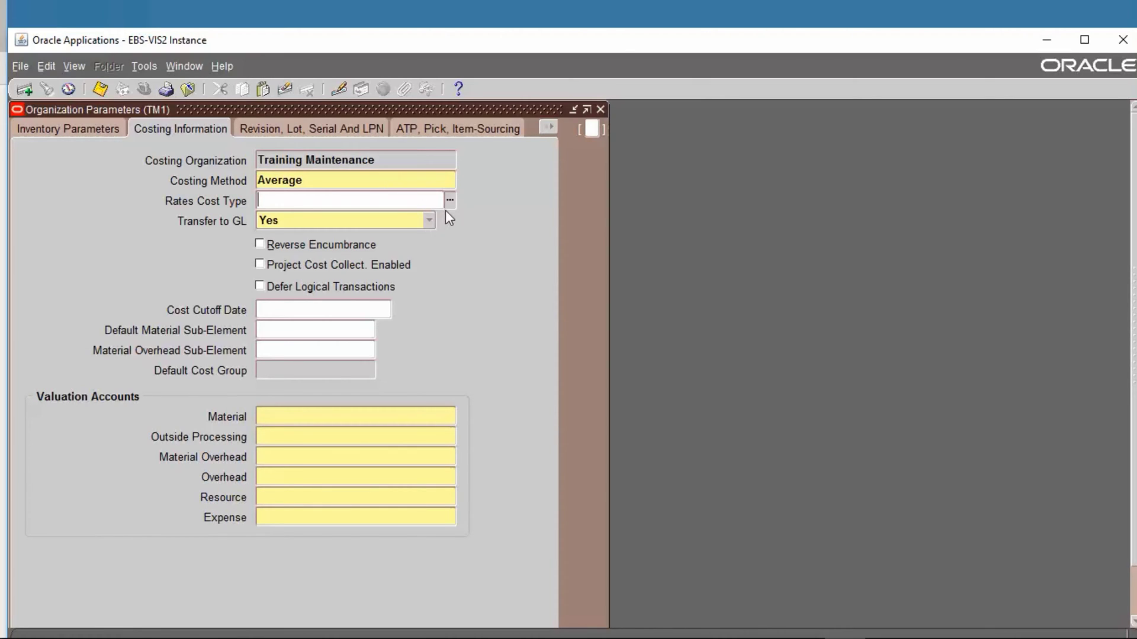
left_click(318, 414)
left_click(450, 416)
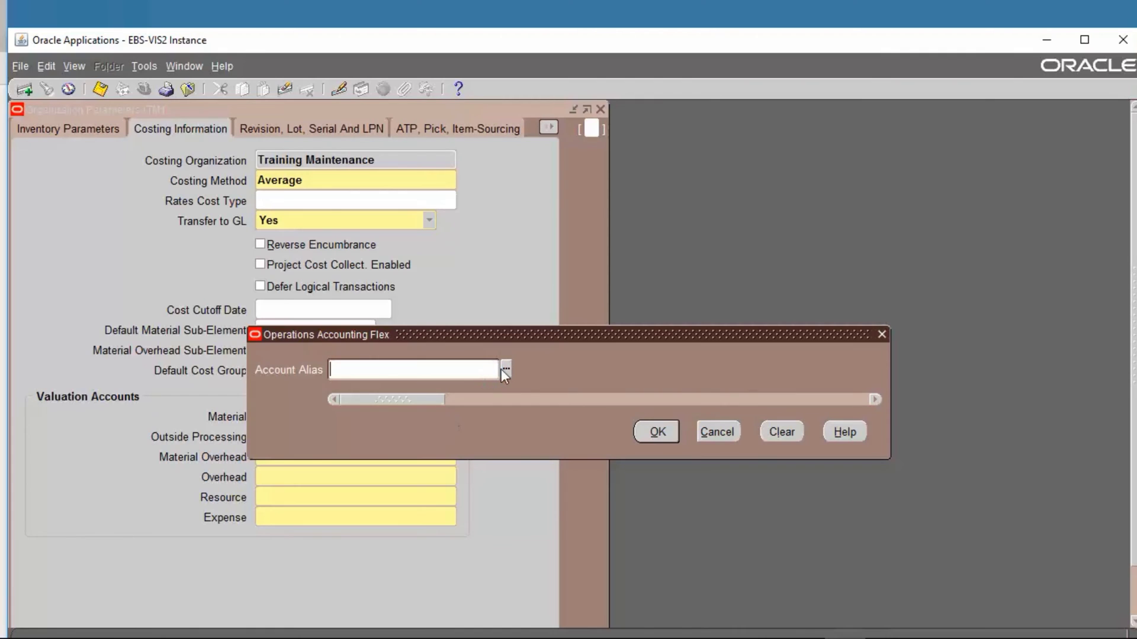
left_click(504, 369)
key("Down")
key("Down")
key("Down")
key("Down")
key("Down")
key("Down")
key("Down")
key("Down")
key("Down")
key("Down")
key("Down")
key("Down")
key("Down")
key("Down")
key("Down")
key("Down")
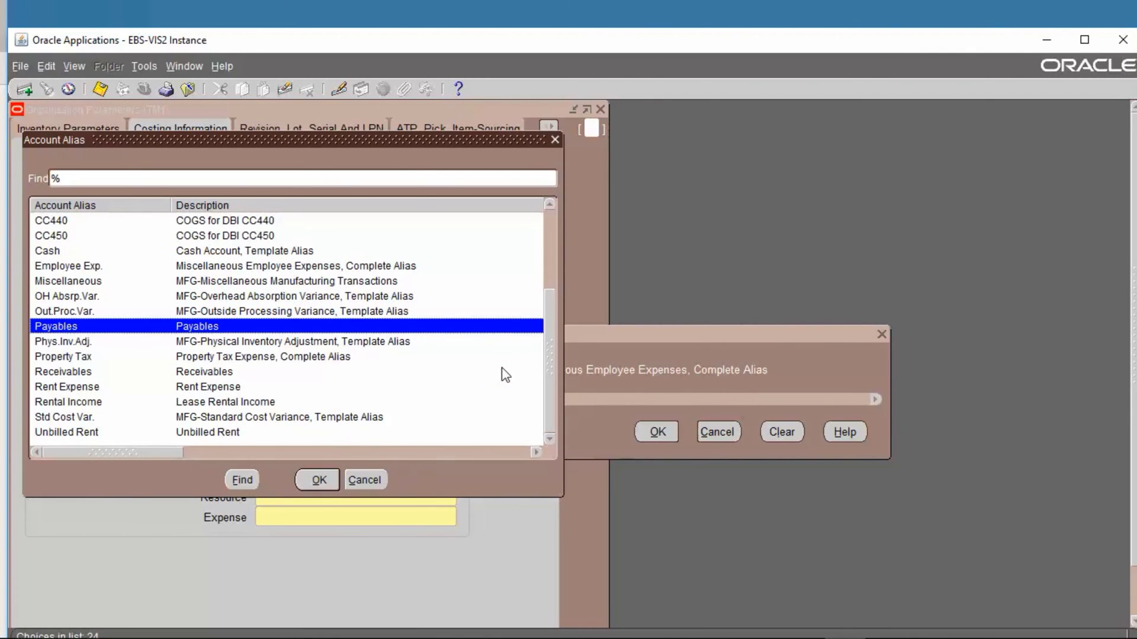
key("Up")
key("Up")
key("Up")
key("Return")
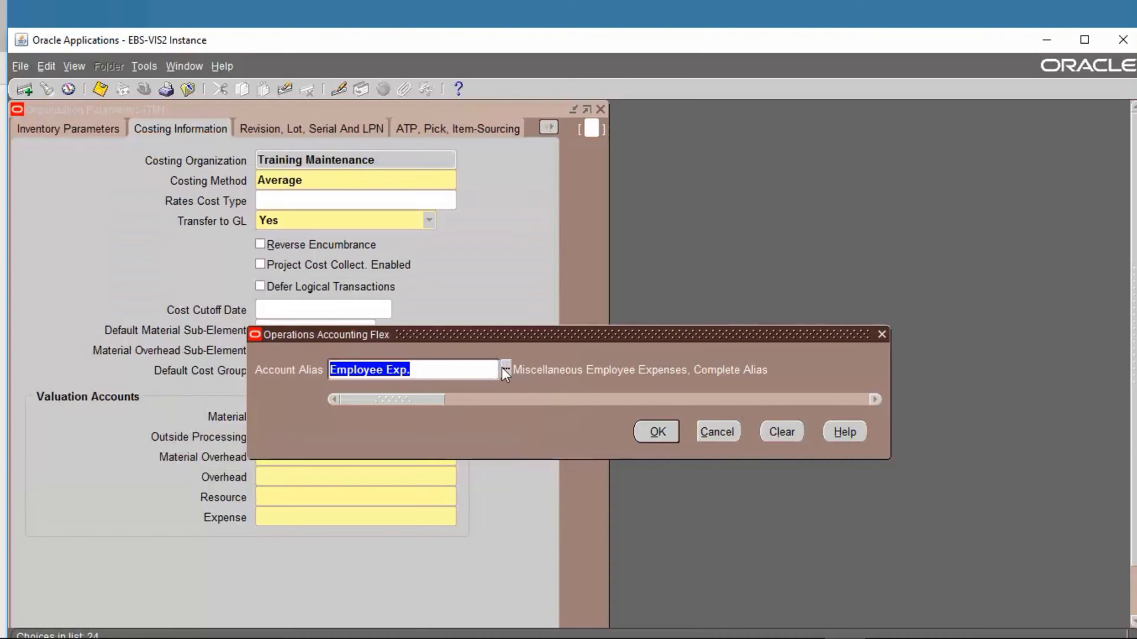
key("Return")
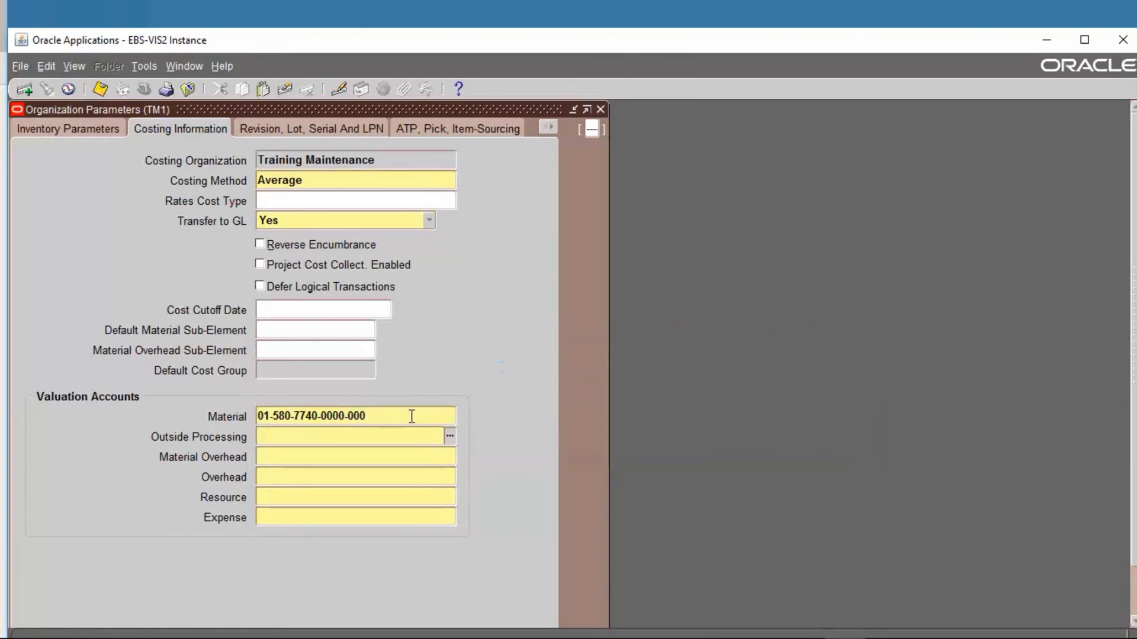
left_click(398, 434)
key("ctrl+v")
key("Tab")
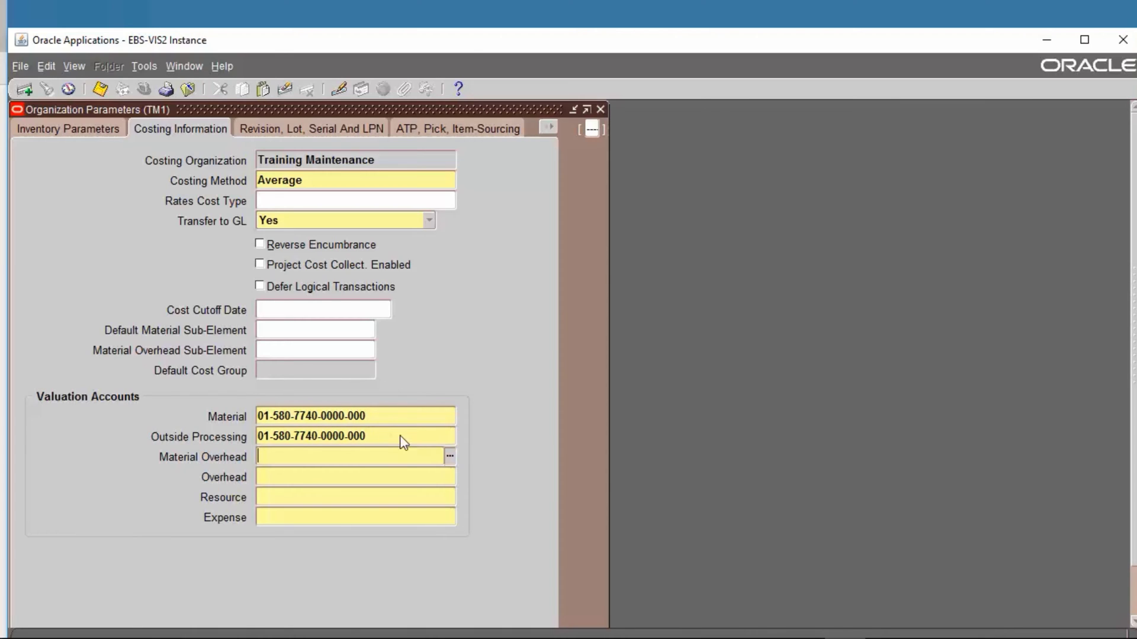
key("ctrl+v")
key("Tab")
key("ctrl+v")
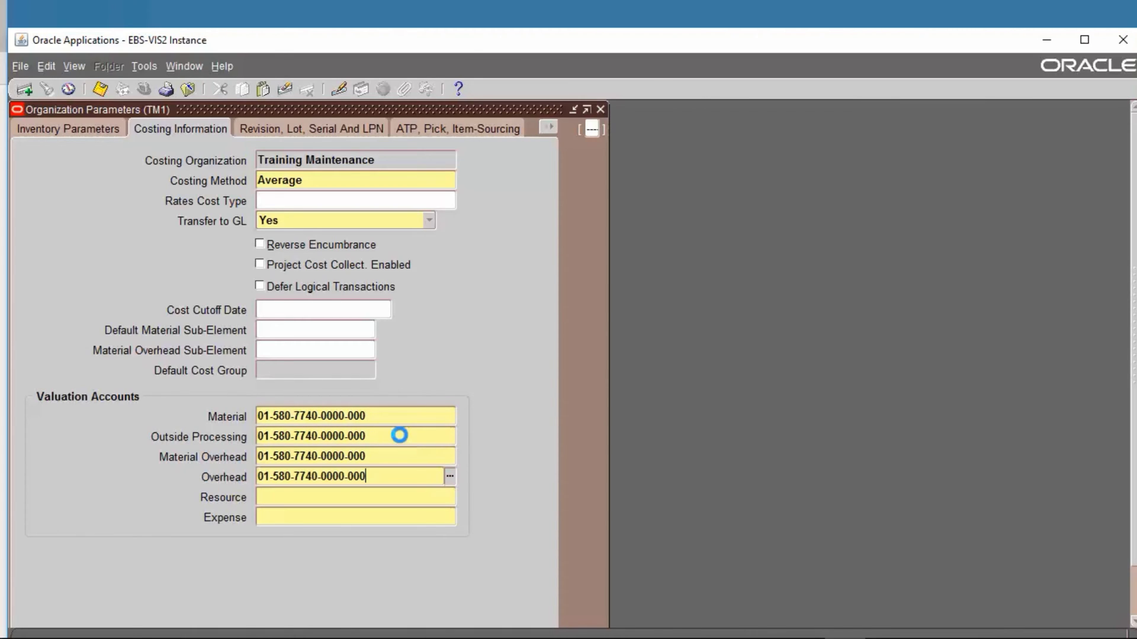
key("Tab")
key("ctrl+v")
key("Tab")
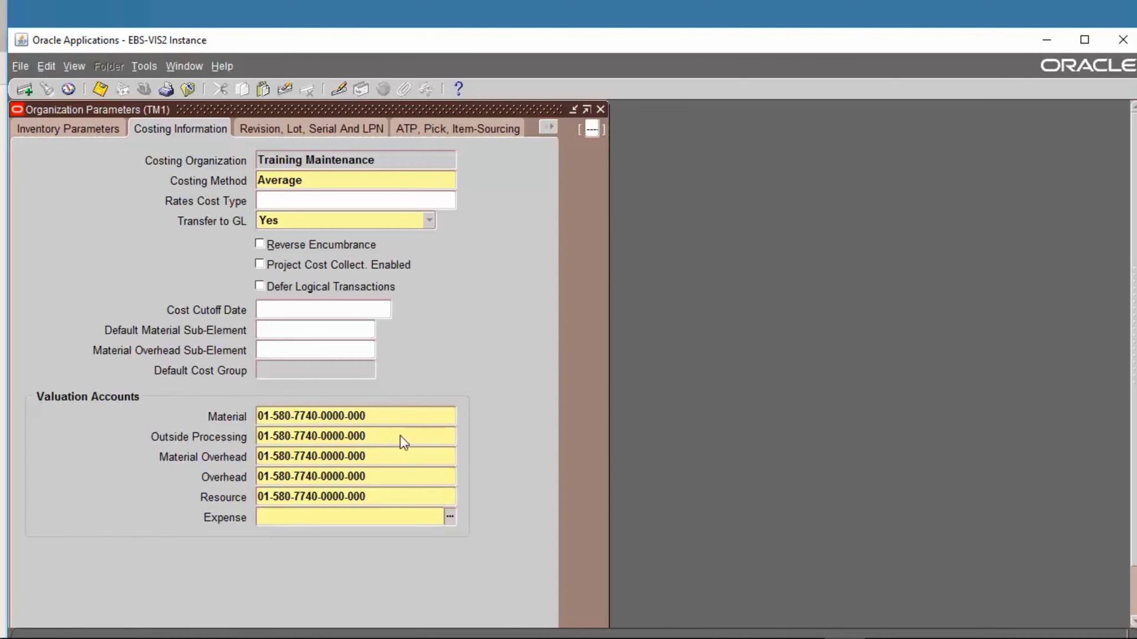
key("ctrl+v")
key("Tab")
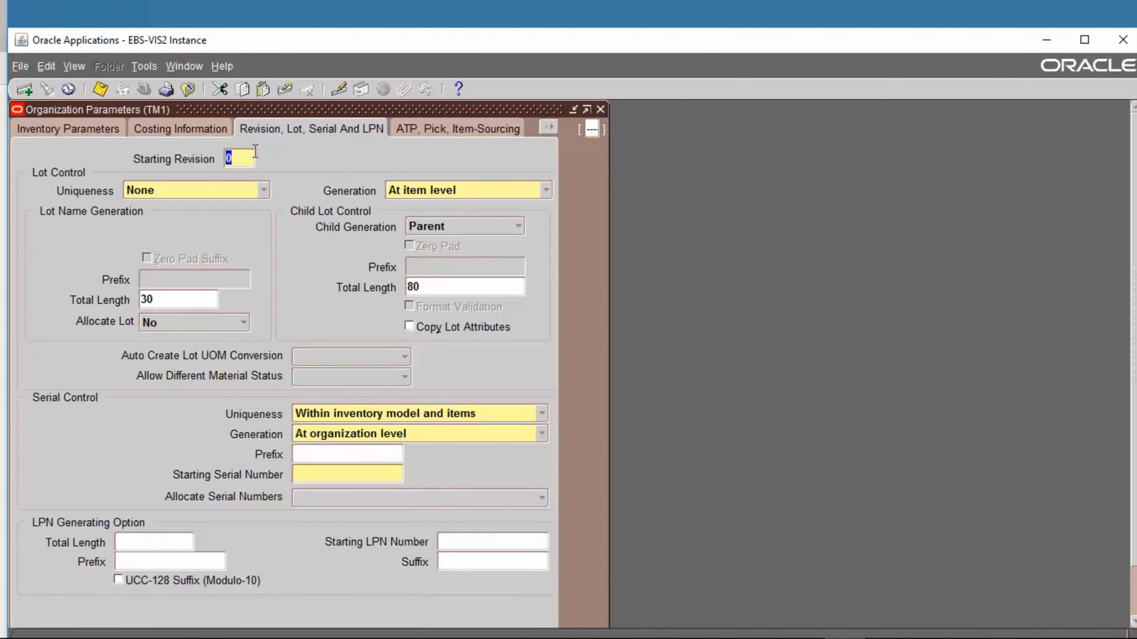
Step: Set the starting serial number to 1
left_click(346, 474)
type("TM")
key("BackSpace")
key("BackSpace")
type("1")
key("Tab")
left_click(473, 126)
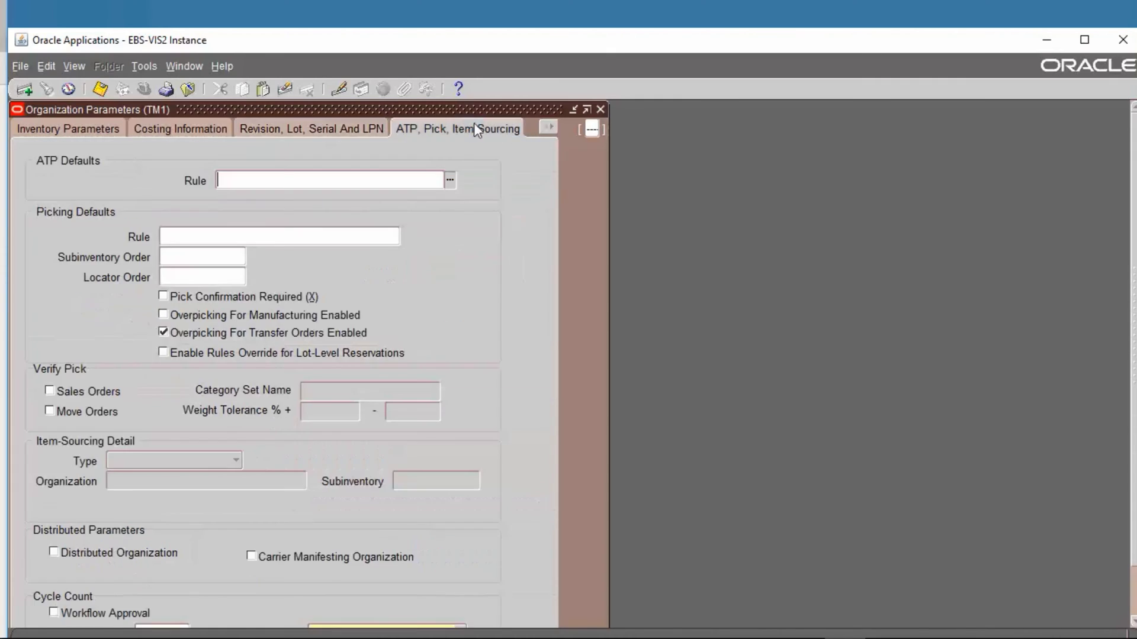
left_click(553, 128)
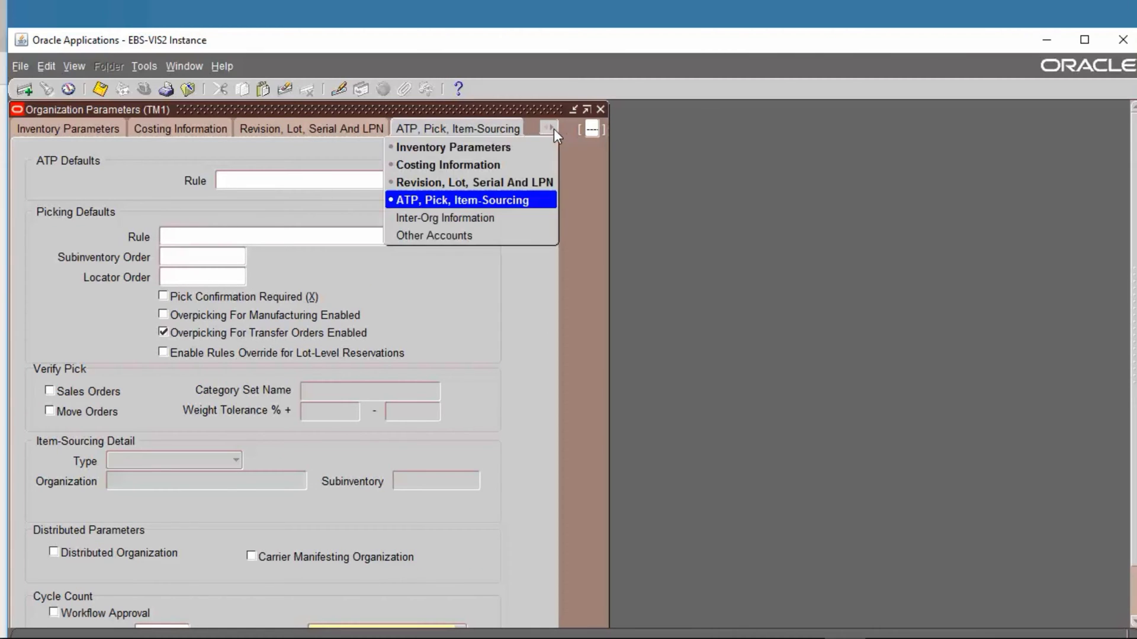
left_click(450, 219)
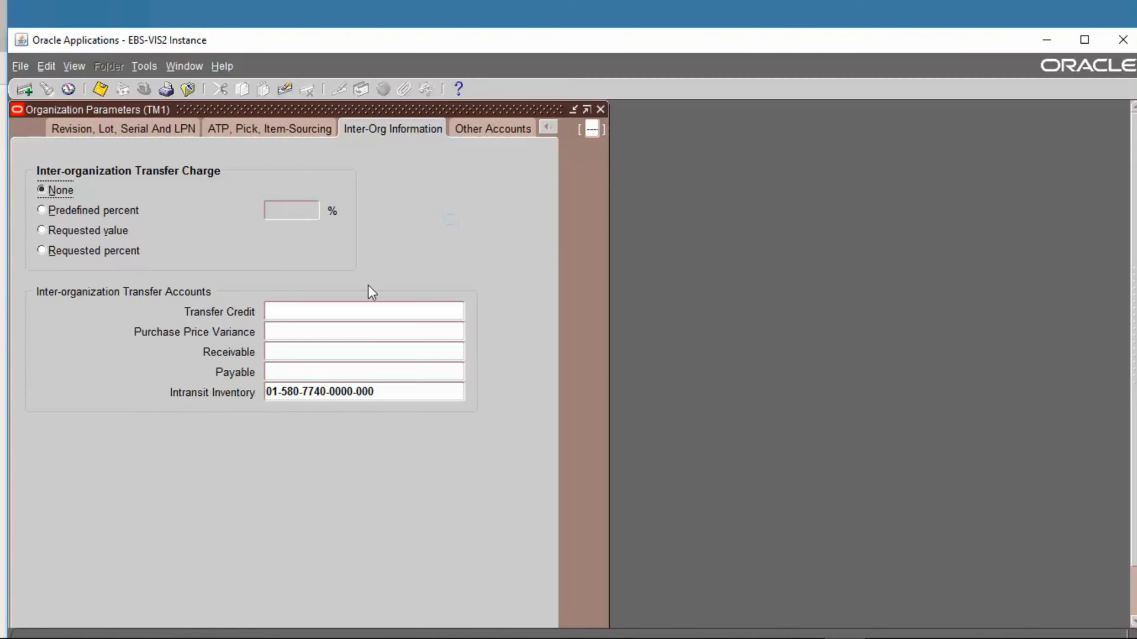
left_click(466, 129)
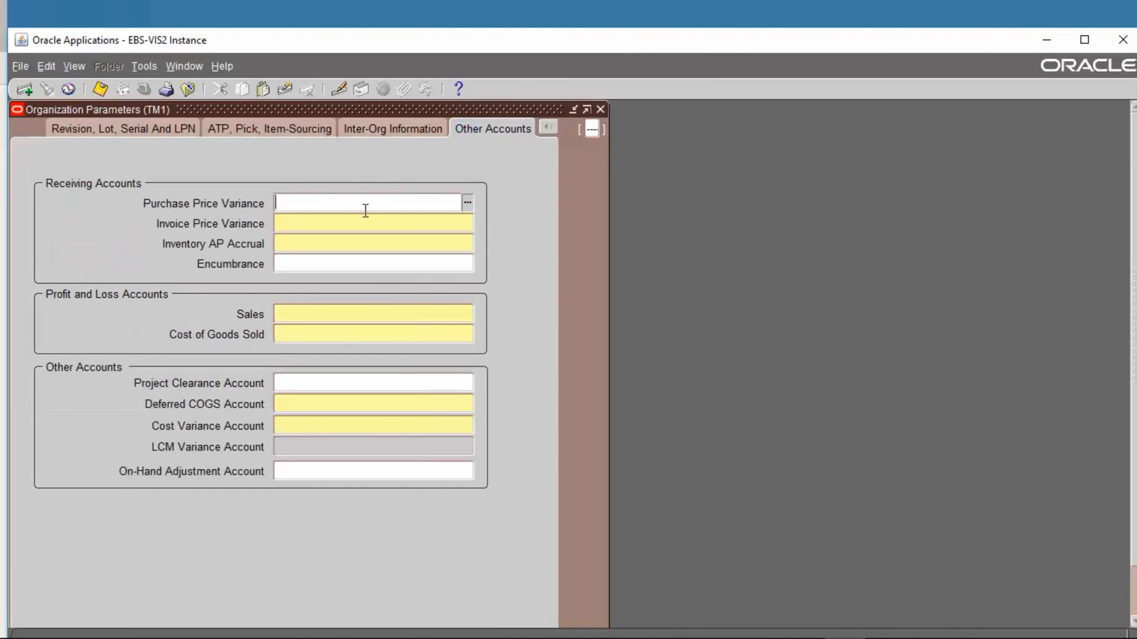
left_click(352, 222)
key("ctrl+v")
key("Tab")
key("ctrl+v")
key("Tab")
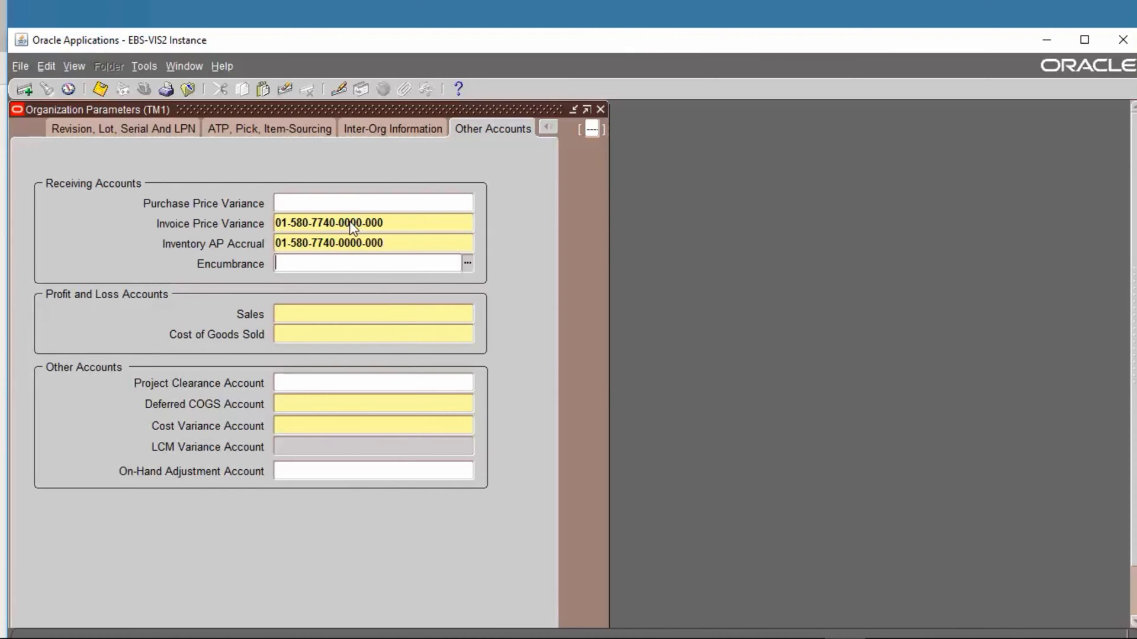
key("Tab")
key("ctrl+v")
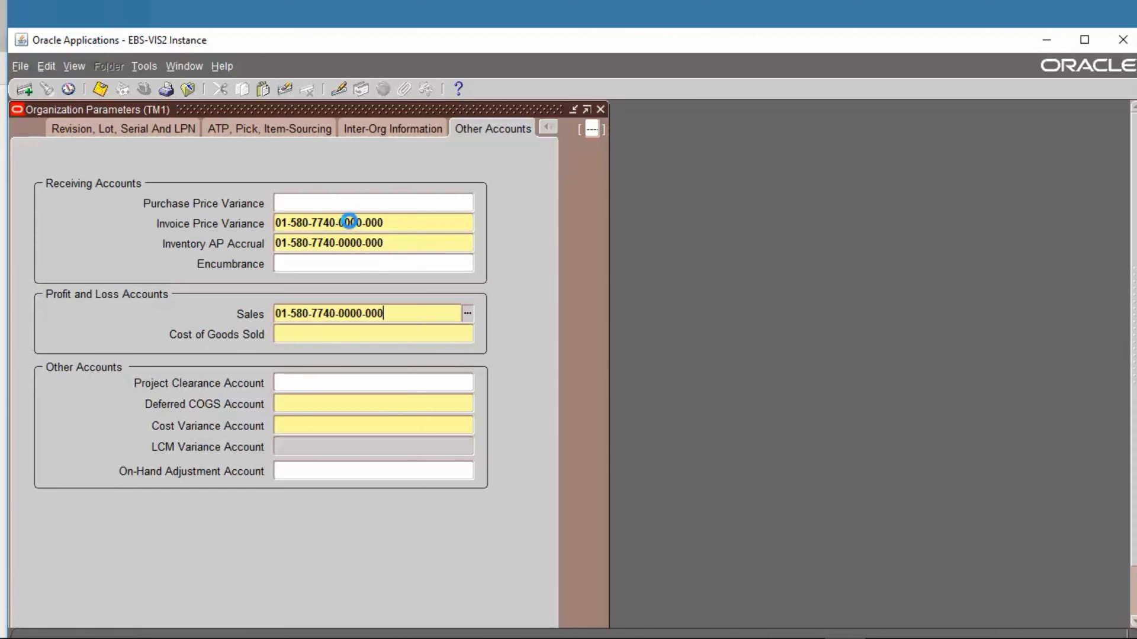
key("Tab")
key("ctrl+v")
key("Tab")
key("Tab")
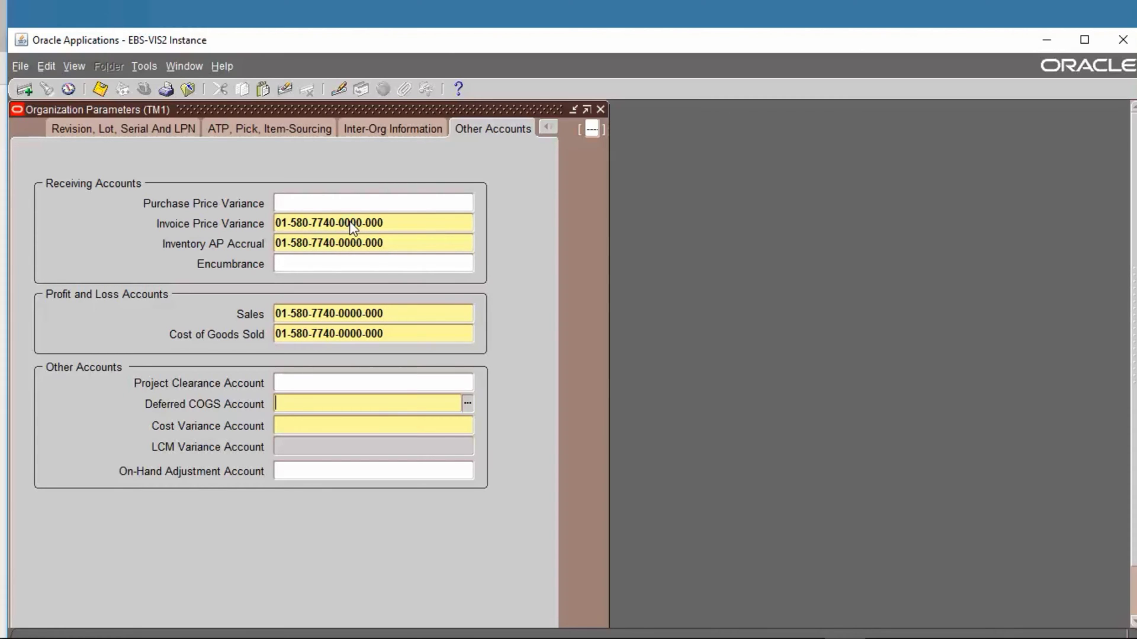
key("ctrl+v")
key("Tab")
key("ctrl+v")
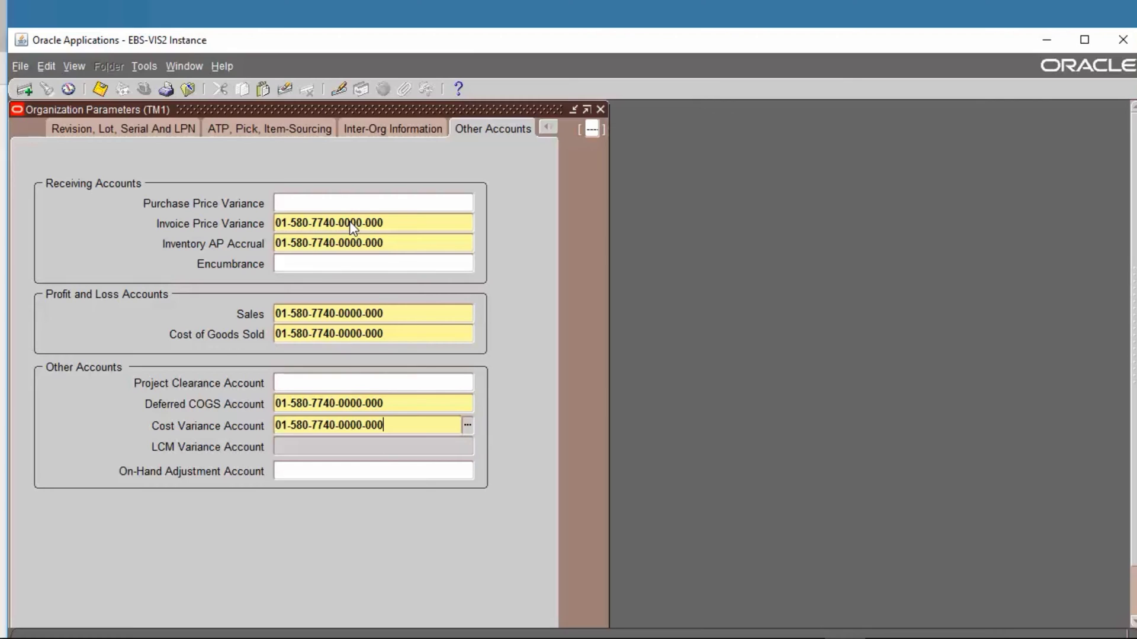
Step: Save the TM1 organization parameters, accepting the Caution and Note messages
left_click(350, 223)
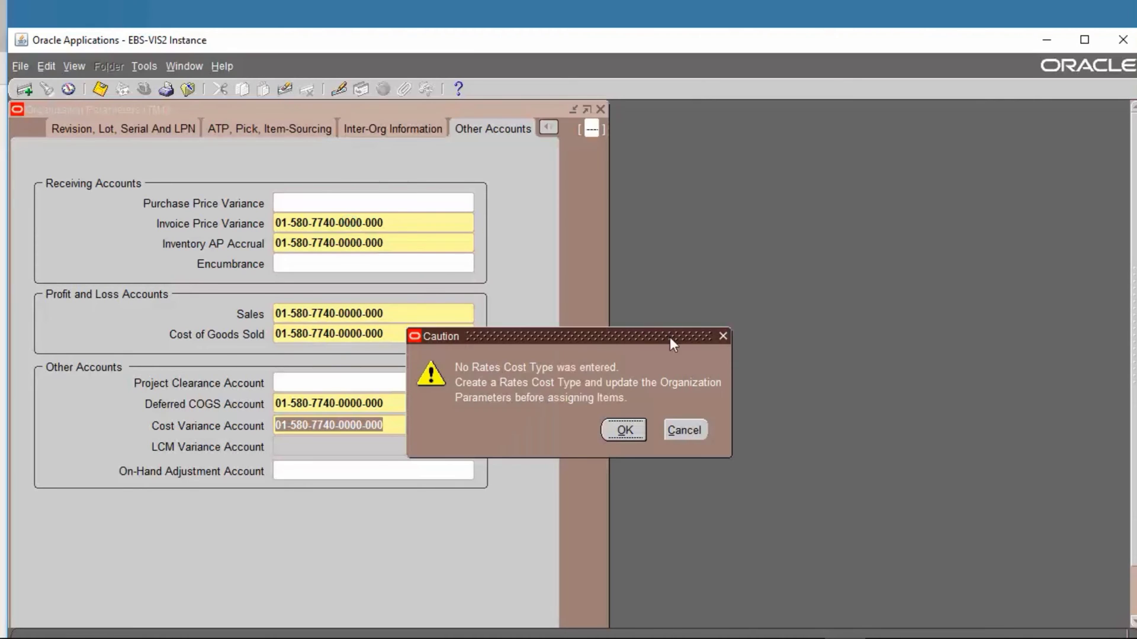
left_click(623, 431)
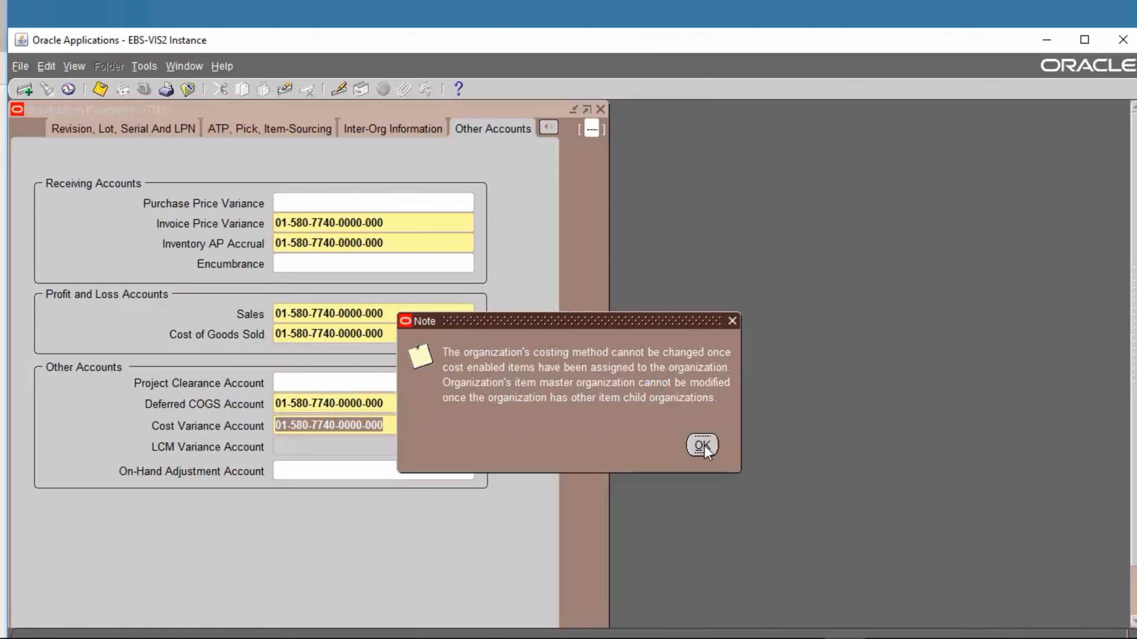
left_click(703, 446)
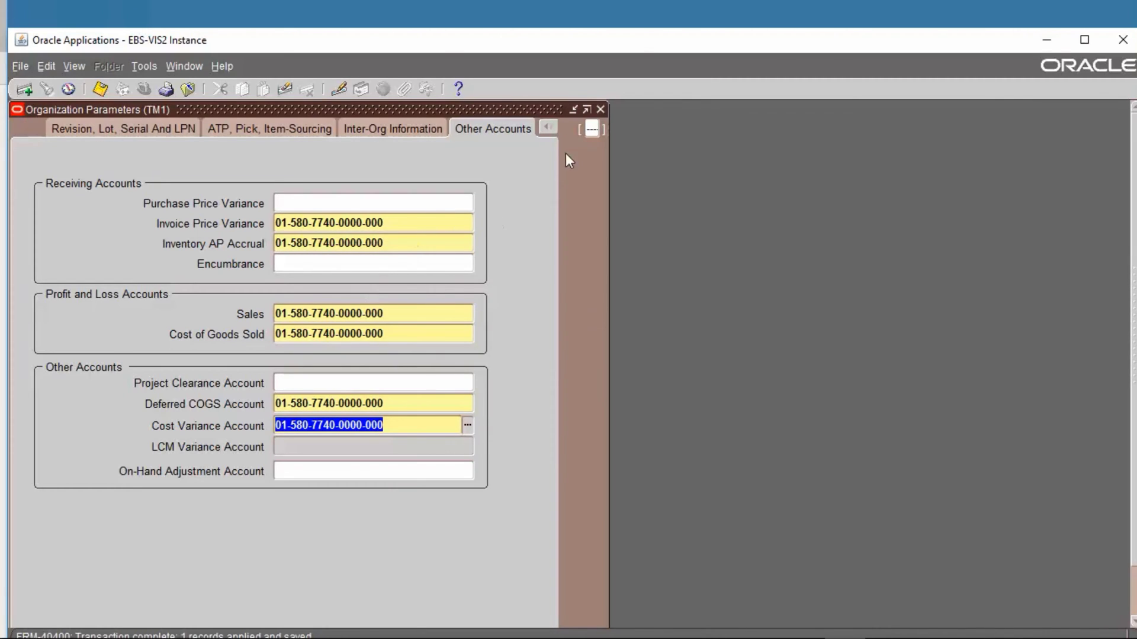
left_click(600, 109)
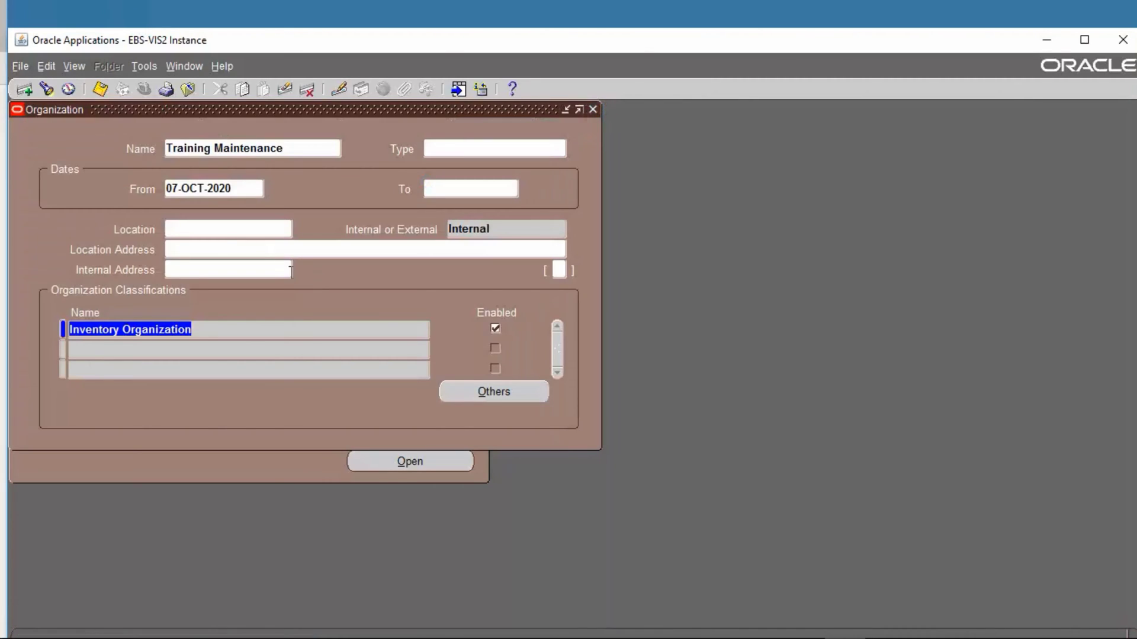
Step: Close the Organization form and open Organization Access by searching functions for 'organization'
left_click(592, 110)
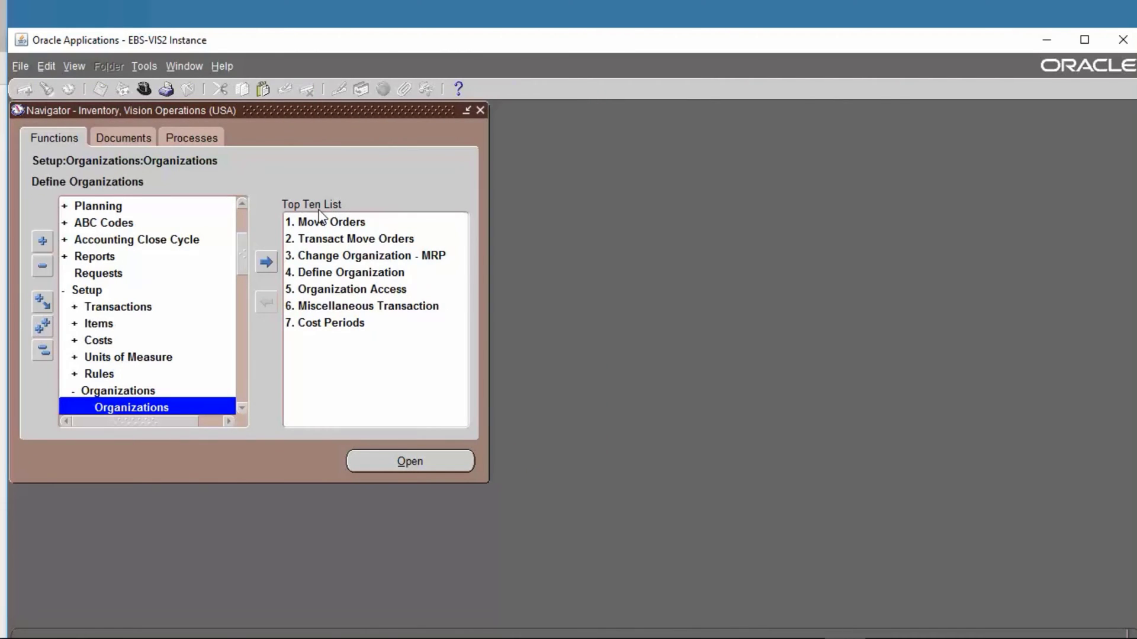
left_click(145, 90)
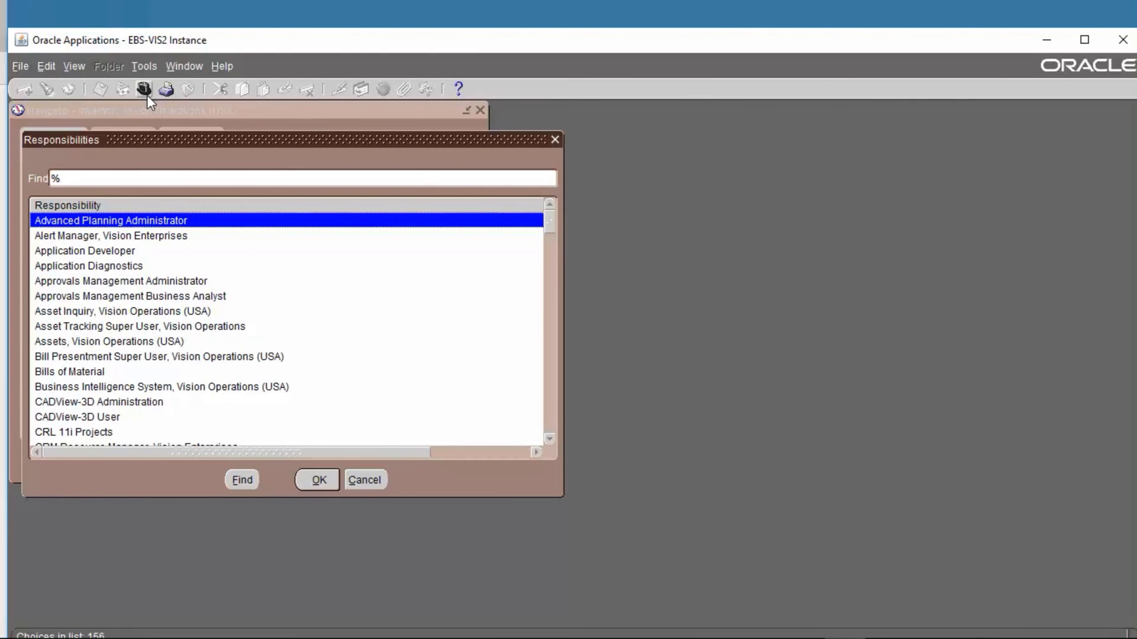
left_click(364, 479)
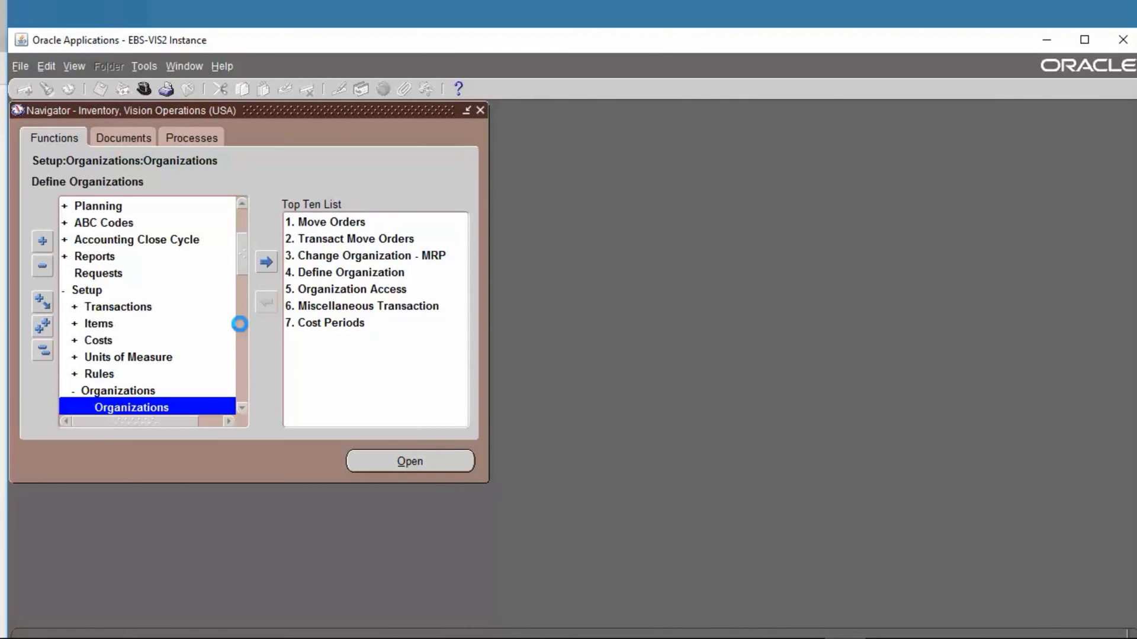
key("ctrl+f")
type("o")
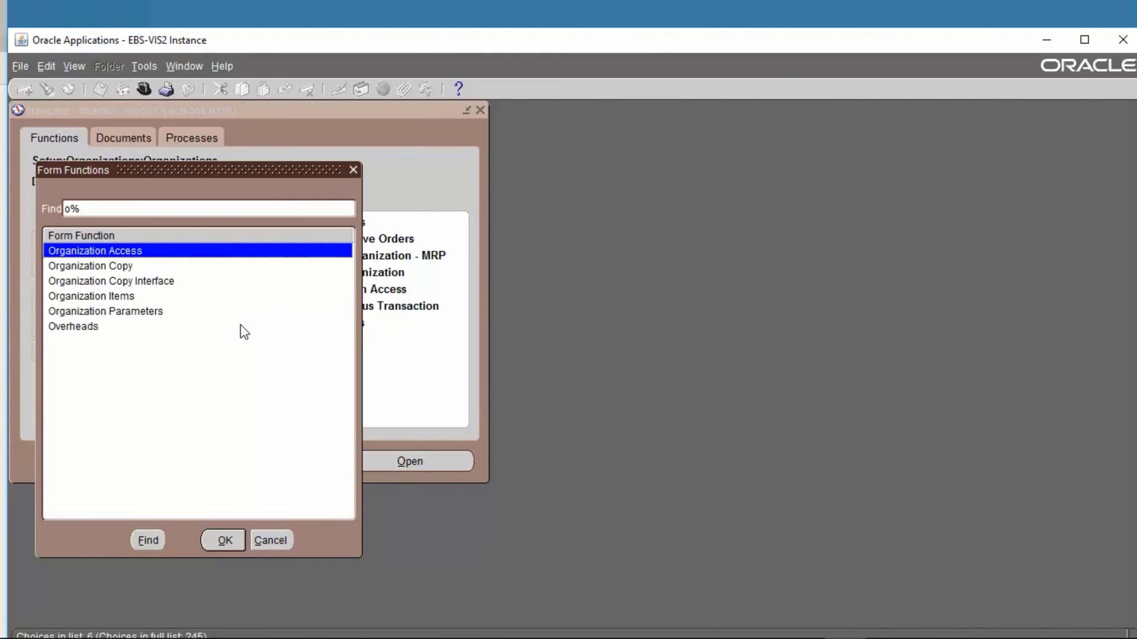
type("rganization")
key("Return")
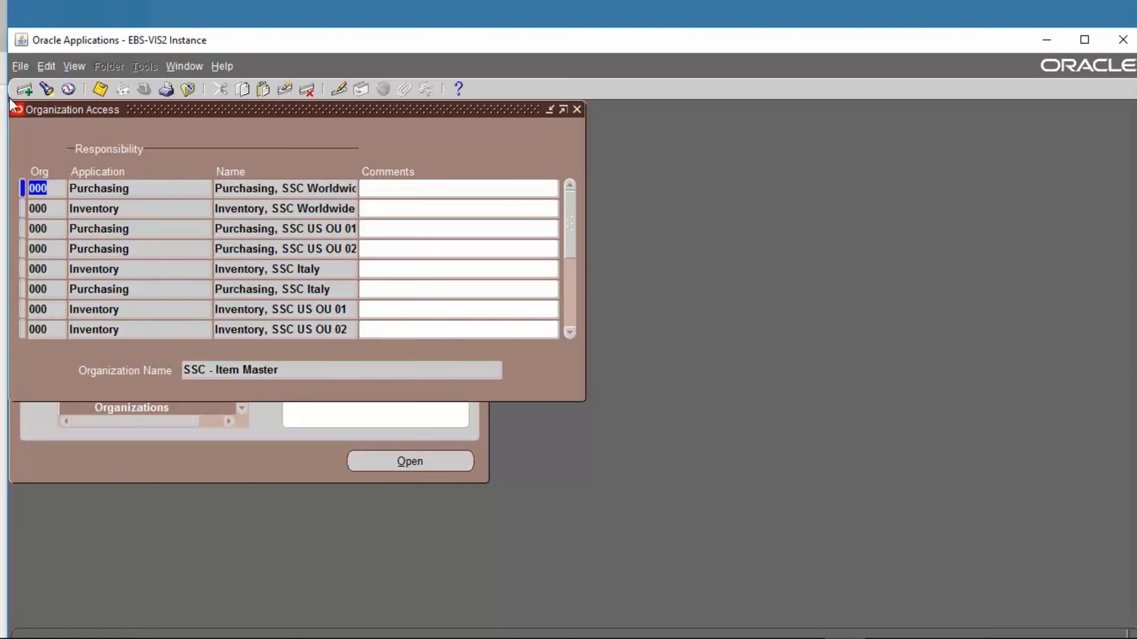
left_click(158, 203)
Step: Query the existing organization access rows for applications matching 'Enterprise%'
key("F11")
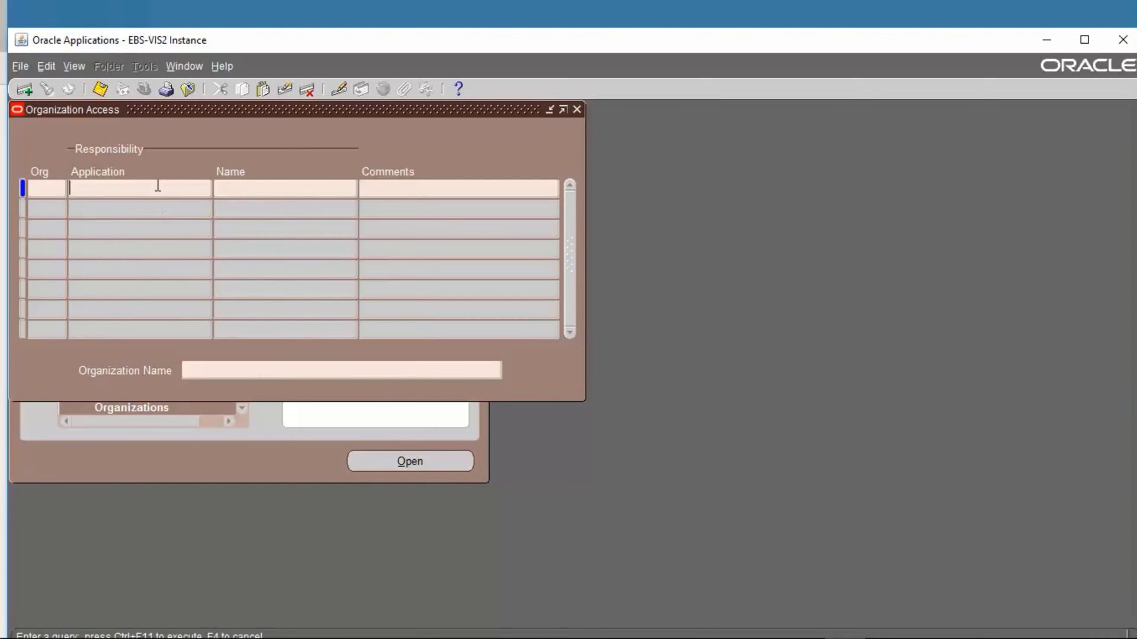
left_click(157, 186)
type("Enterprise%")
key("ctrl+F11")
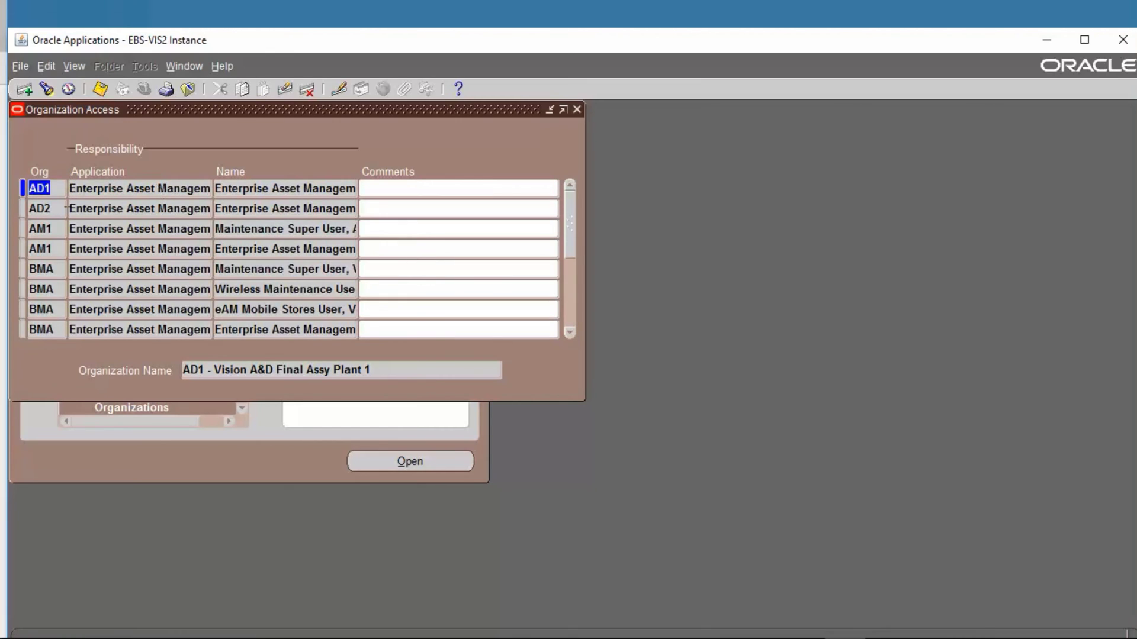
Step: Insert an access row for organization TM1 with the Maintenance Super User responsibility
left_click(17, 271)
key("ctrl+Down")
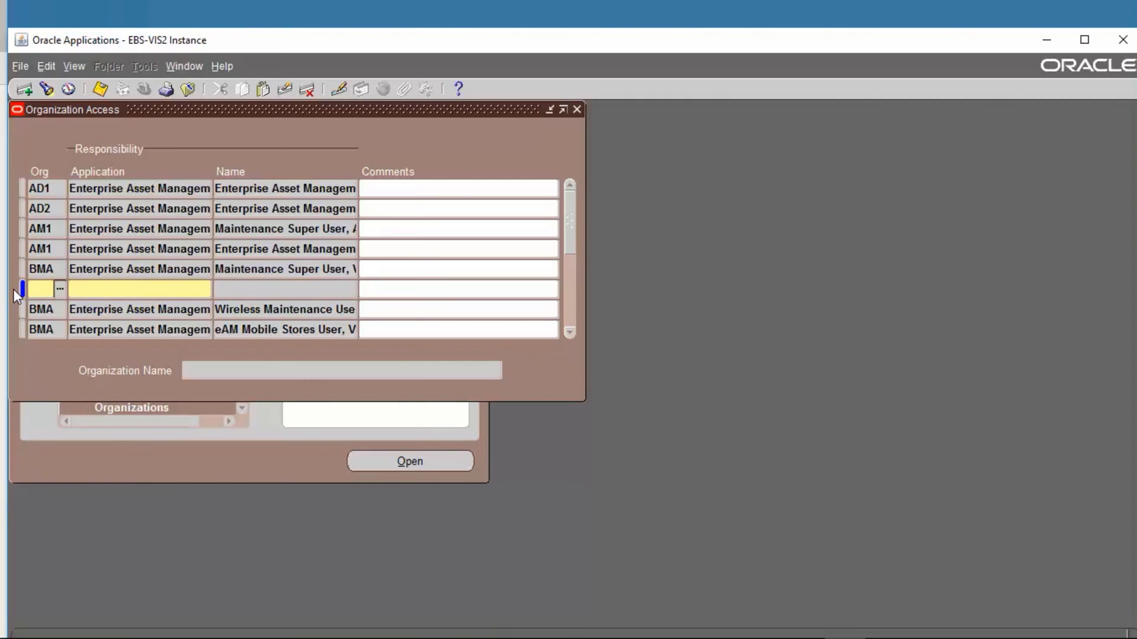
type("TM")
type("1")
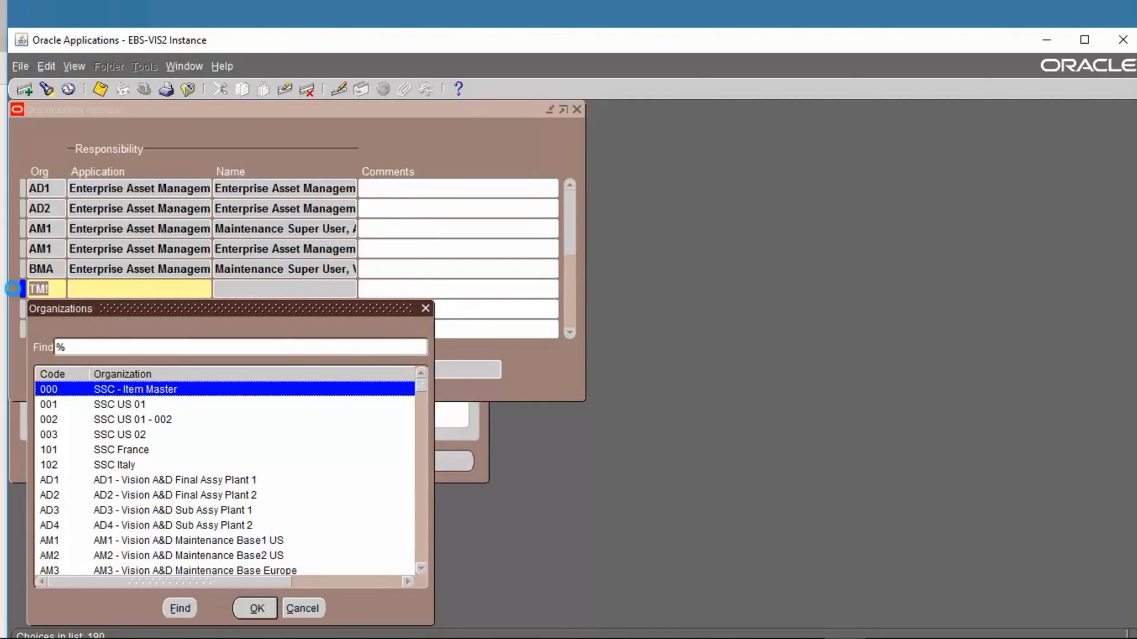
type("t")
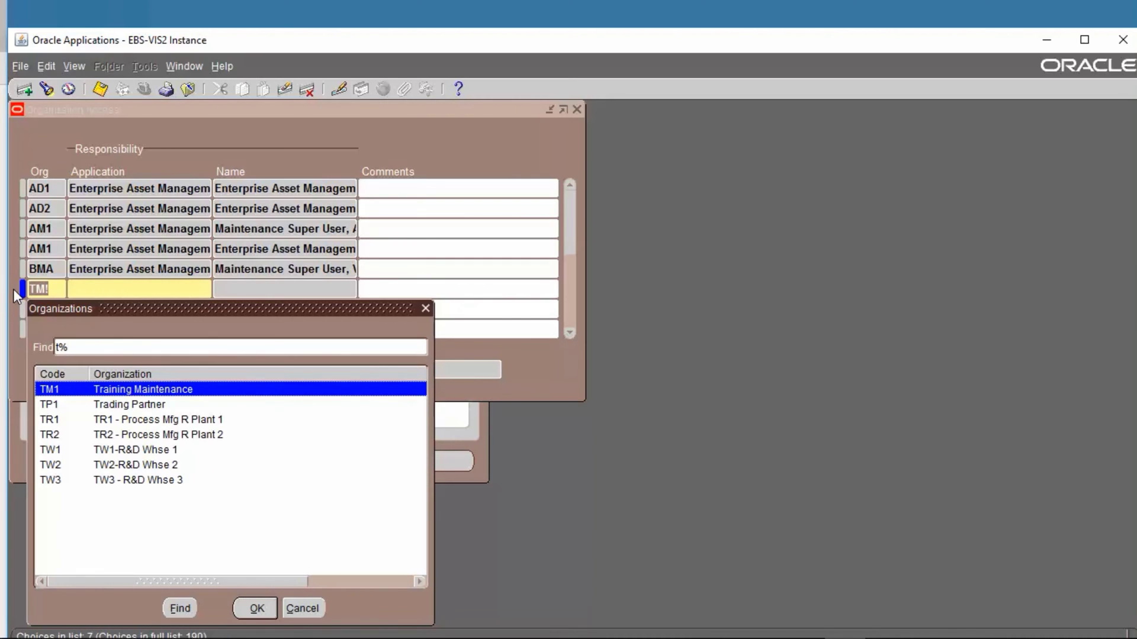
key("Return")
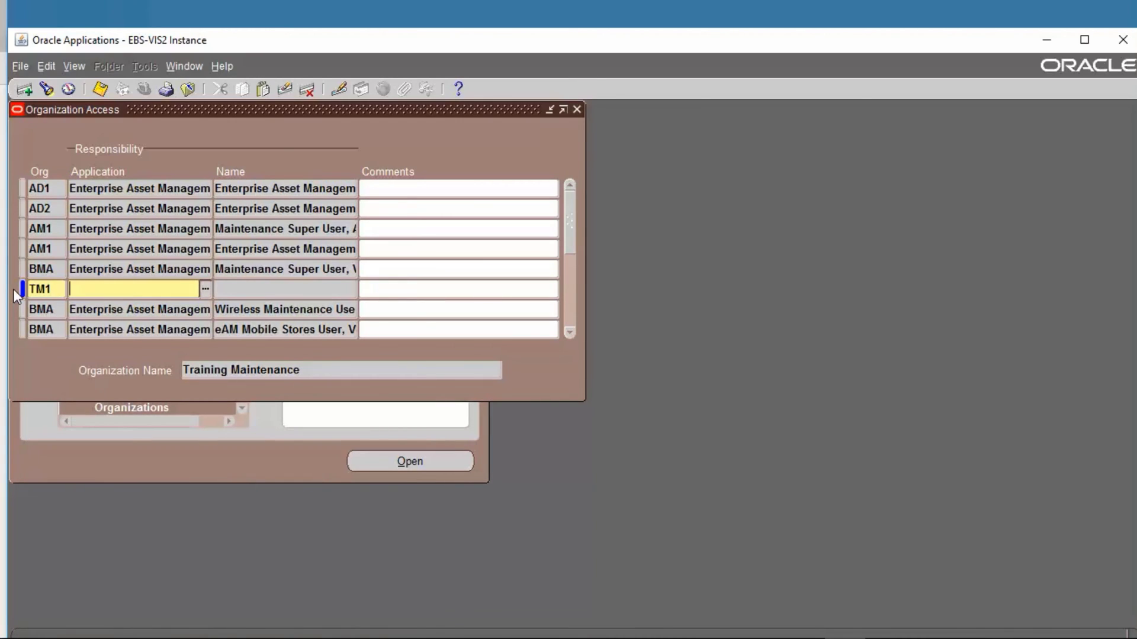
key("Tab")
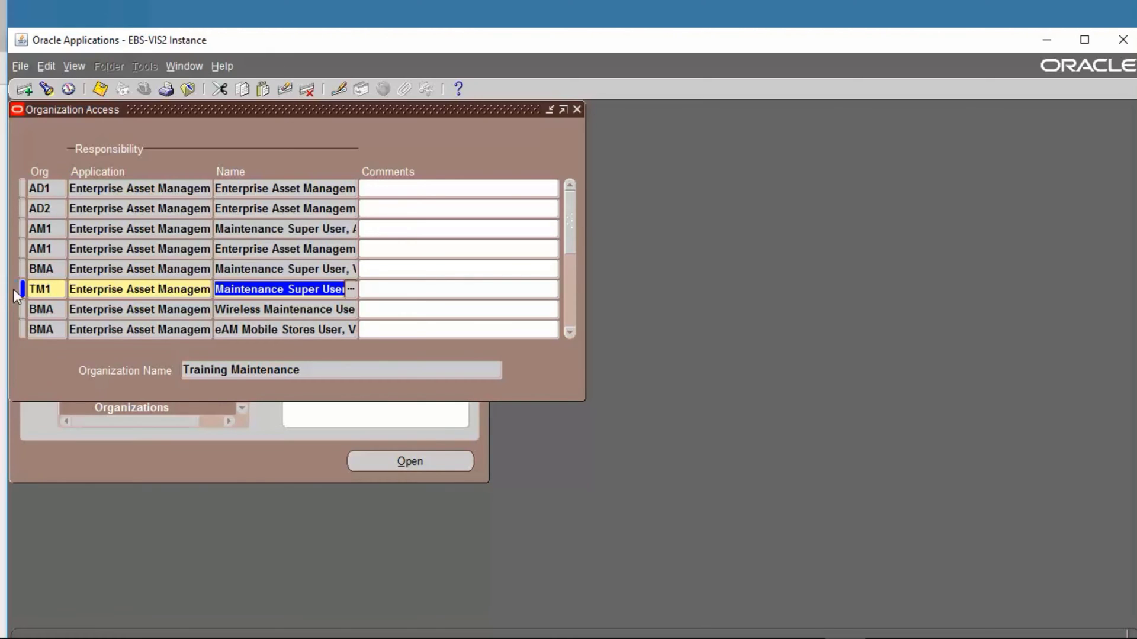
left_click(88, 268)
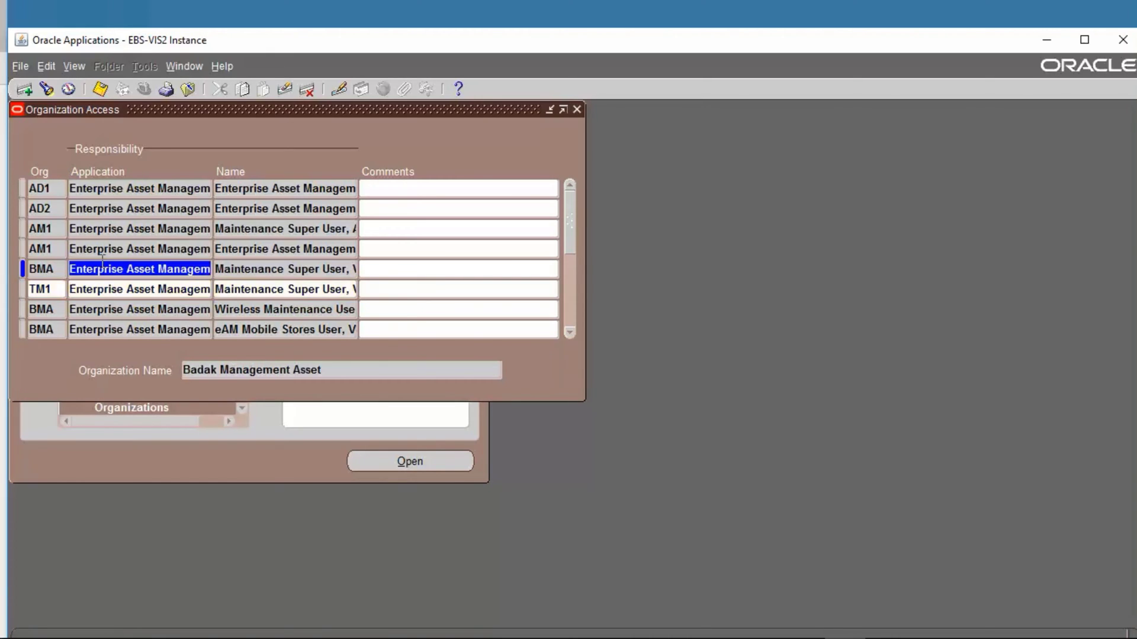
left_click(34, 94)
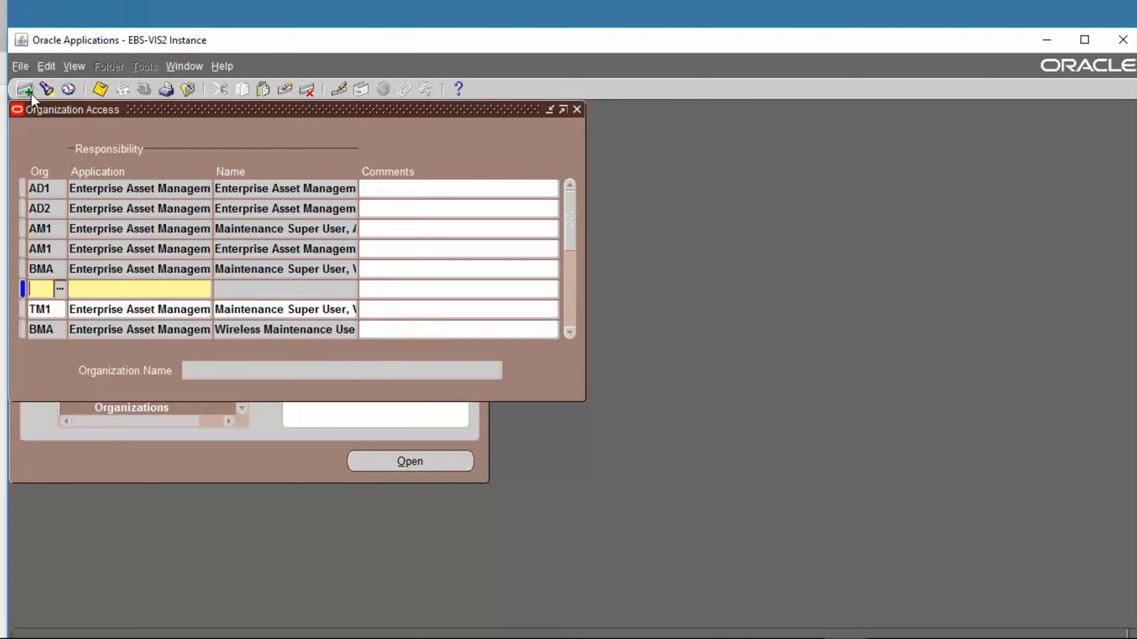
Step: Replace the empty record with a TM1 row below AM1 for the Enterprise Asset Management responsibility
left_click(285, 89)
key("Up")
key("Up")
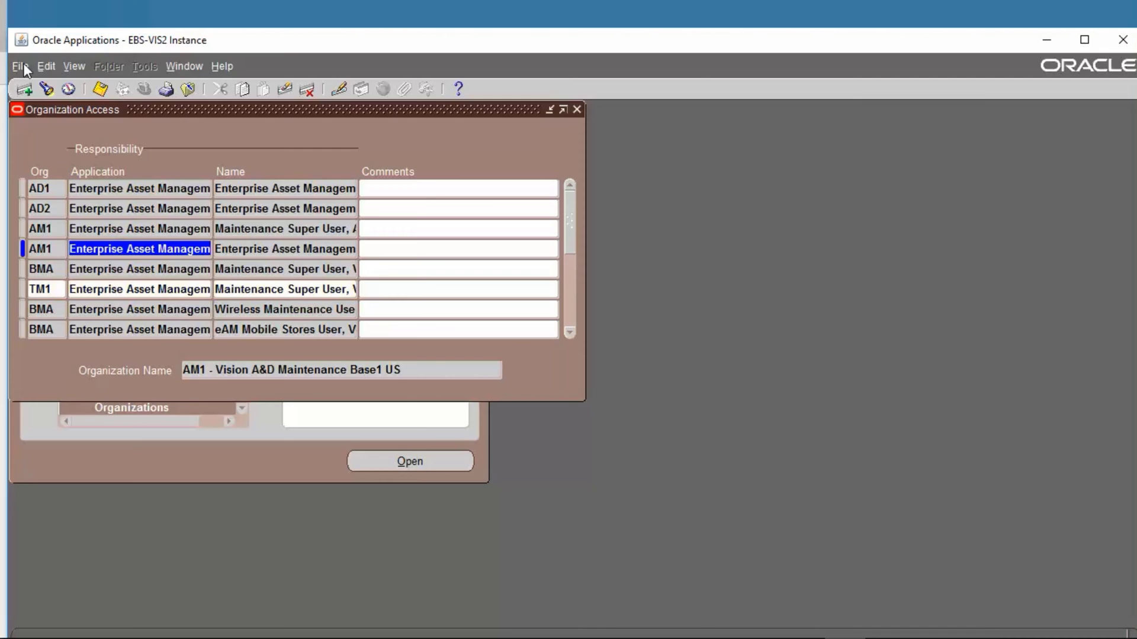
left_click(26, 90)
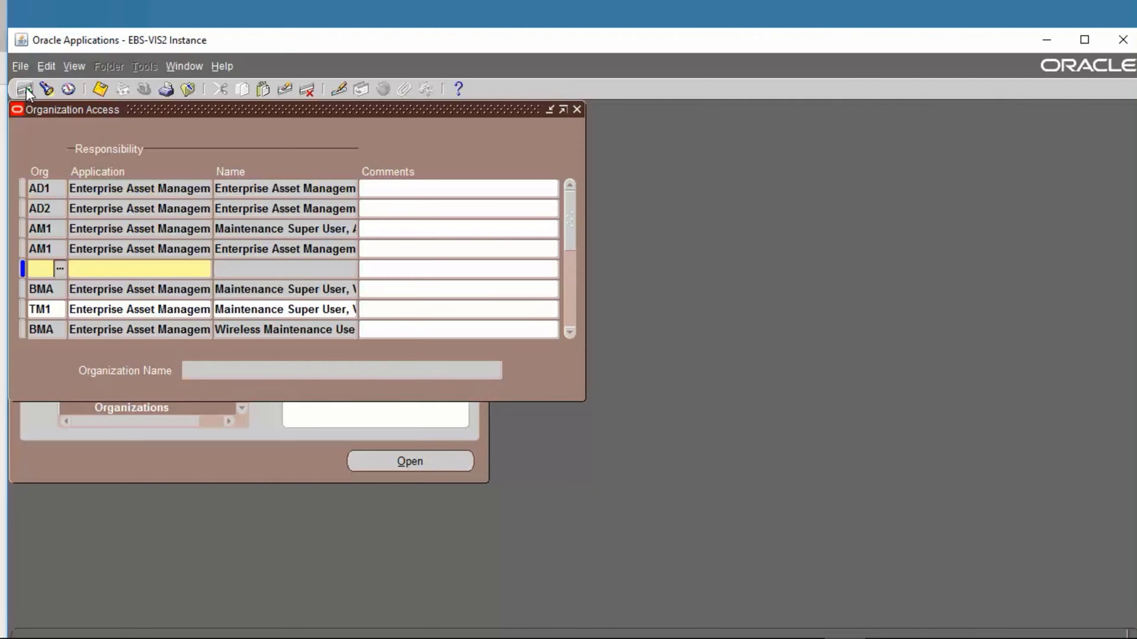
type("TM1")
key("Tab")
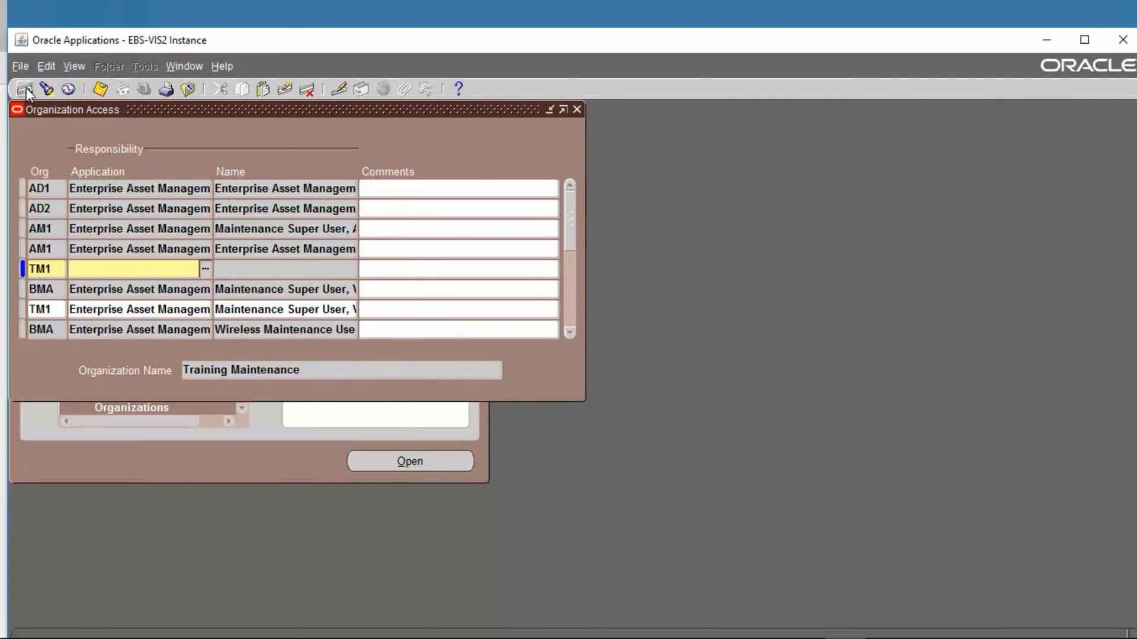
key("Tab")
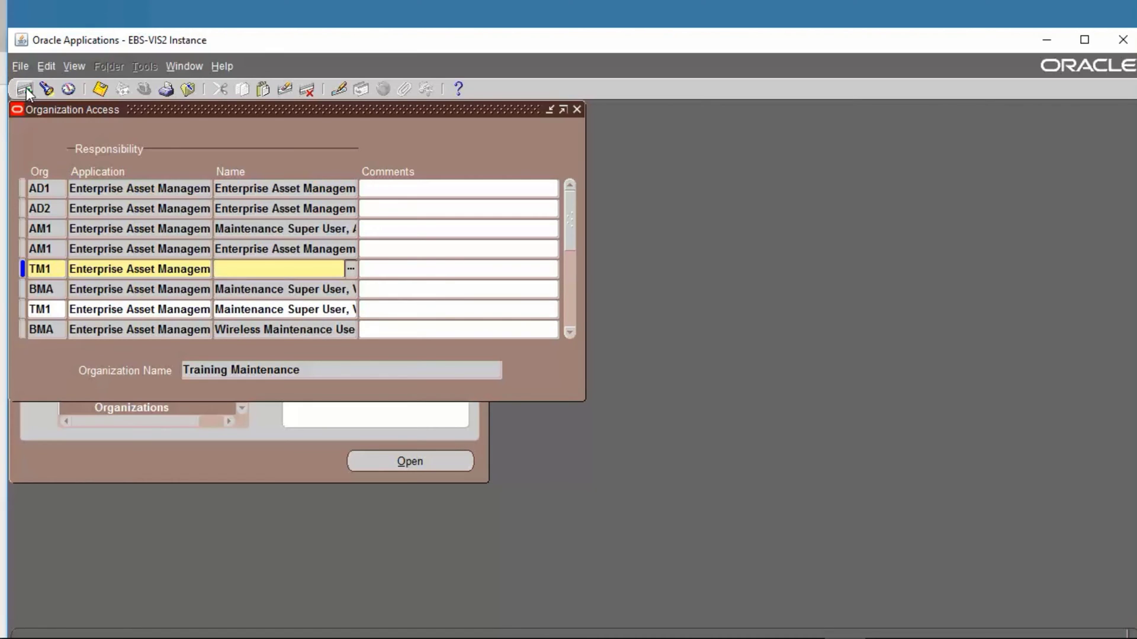
type("EN")
key("BackSpace")
key("BackSpace")
key("shift+F5")
key("Tab")
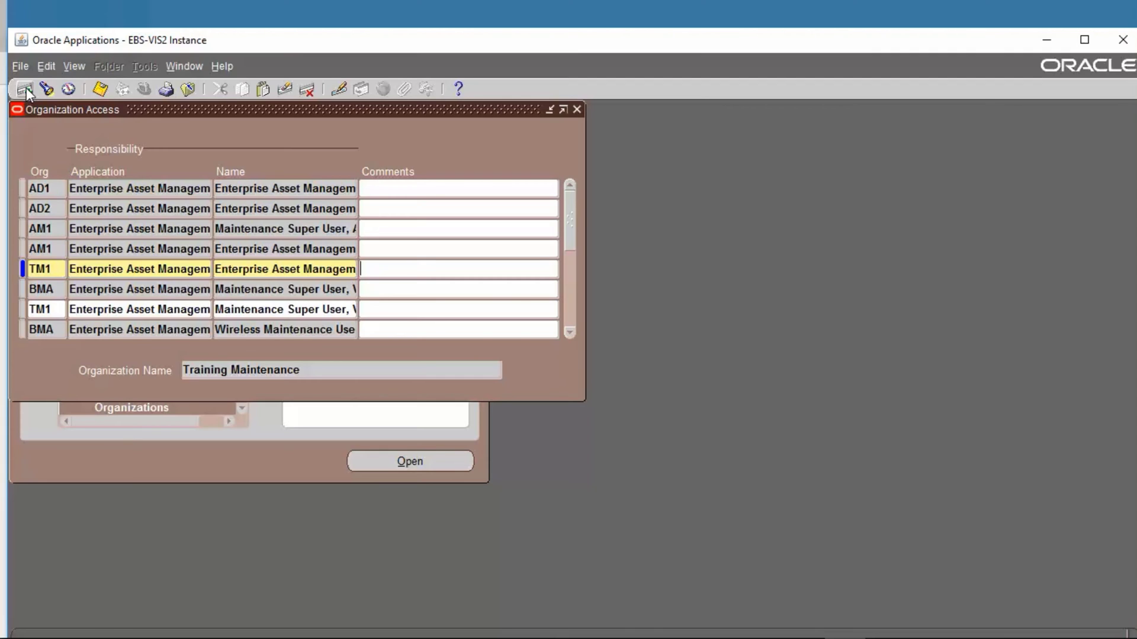
Step: Step through the existing access rows back up to the Vision Operations row
left_click(253, 230)
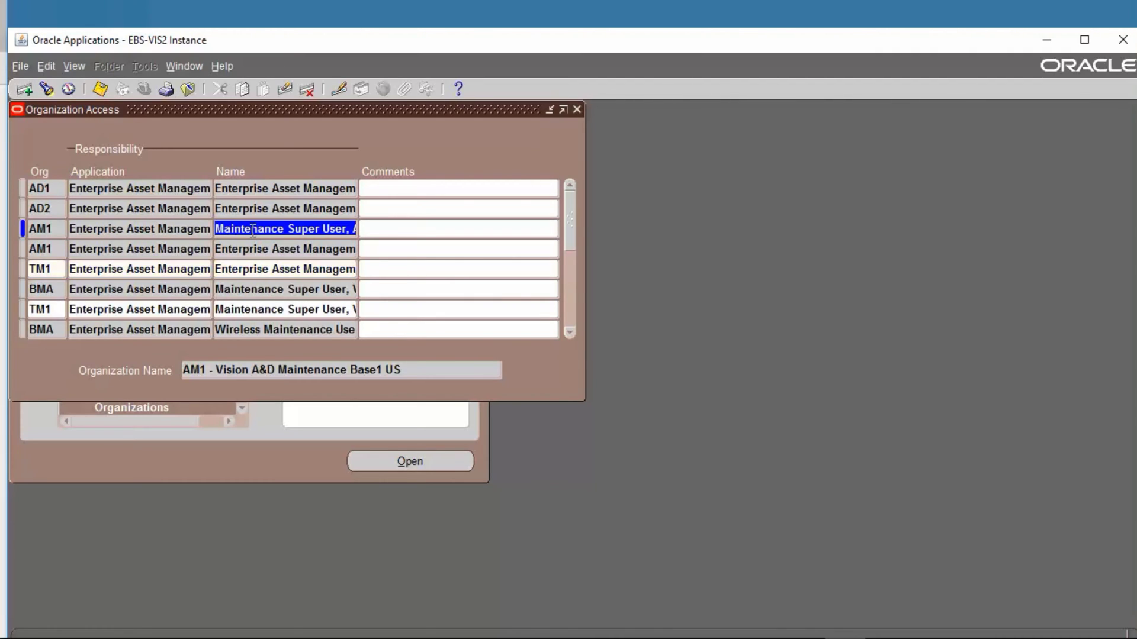
key("Down")
key("Down")
key("Down")
key("Down")
key("Down")
key("Down")
key("Down")
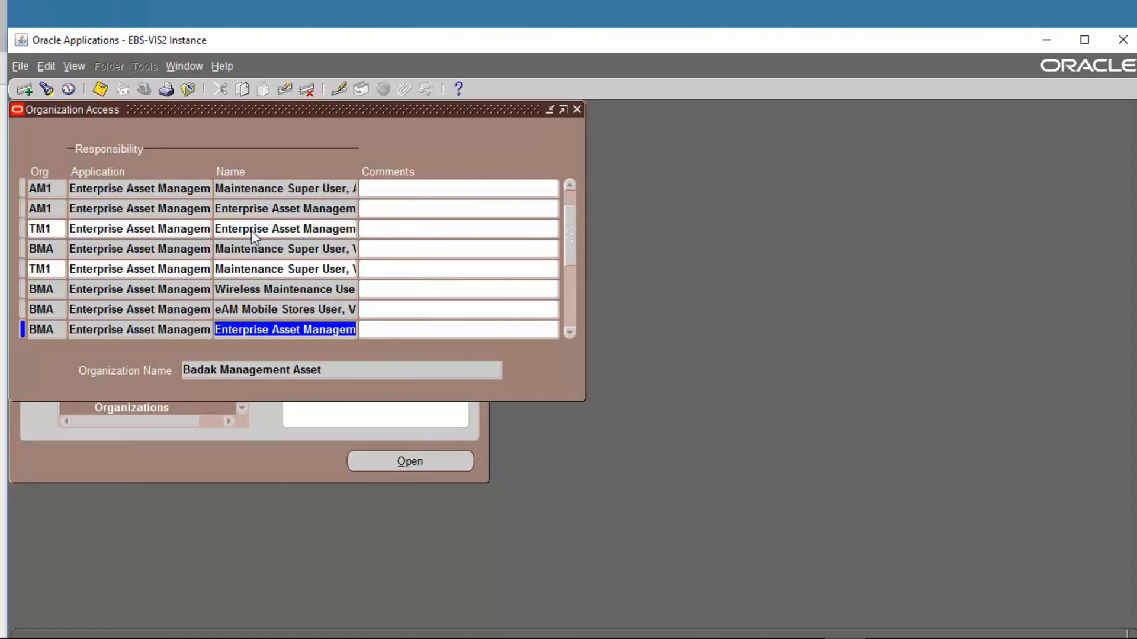
key("Down")
key("Up")
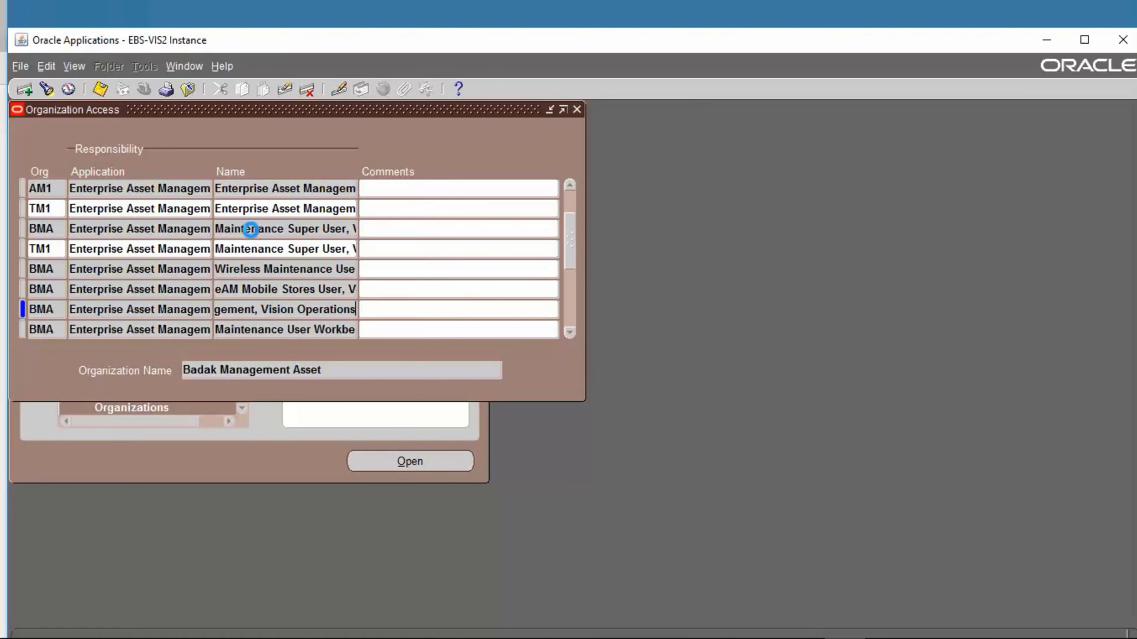
key("Down")
key("Up")
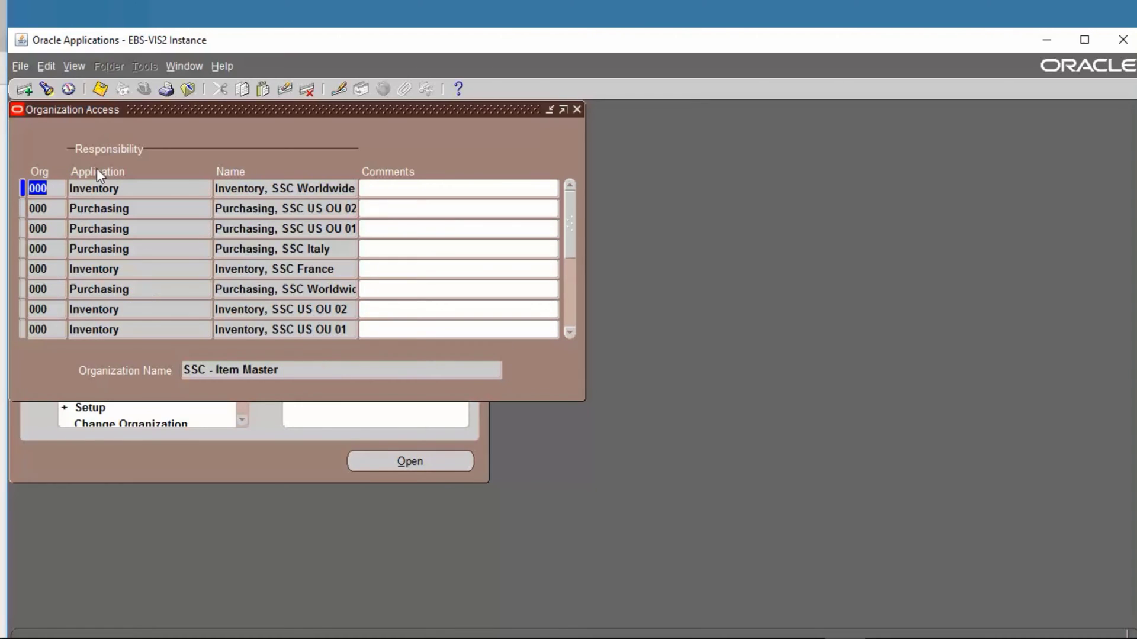
Step: Enter a TM1 row with application Enterprise Asset Management and responsibility Enterprise Asset Management, Vision Operations
left_click(23, 90)
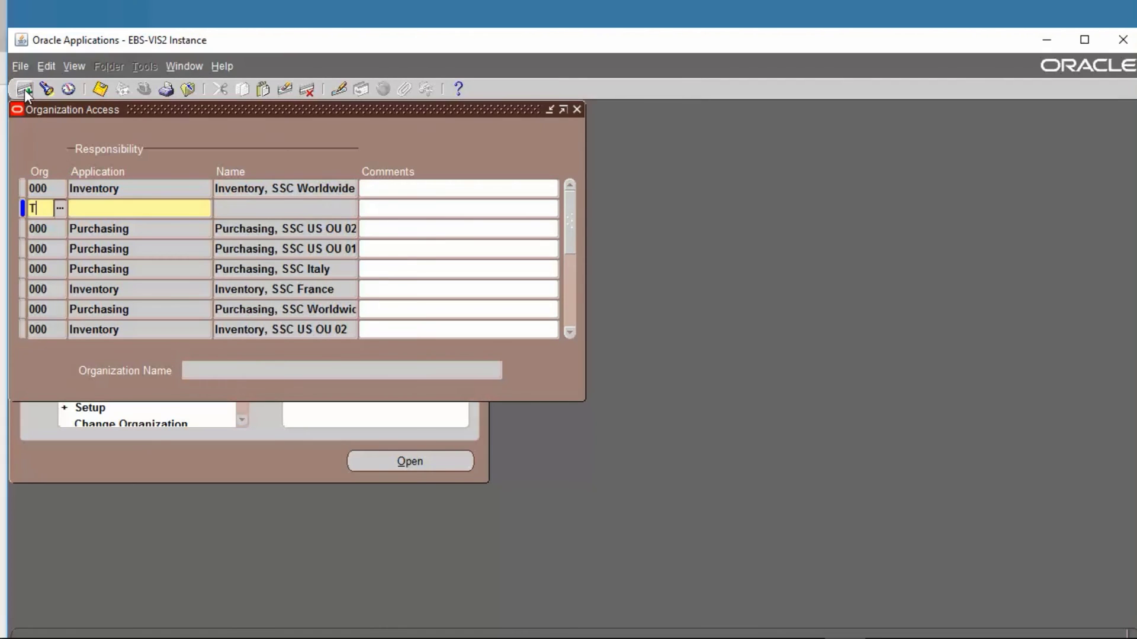
type("TM1")
key("Tab")
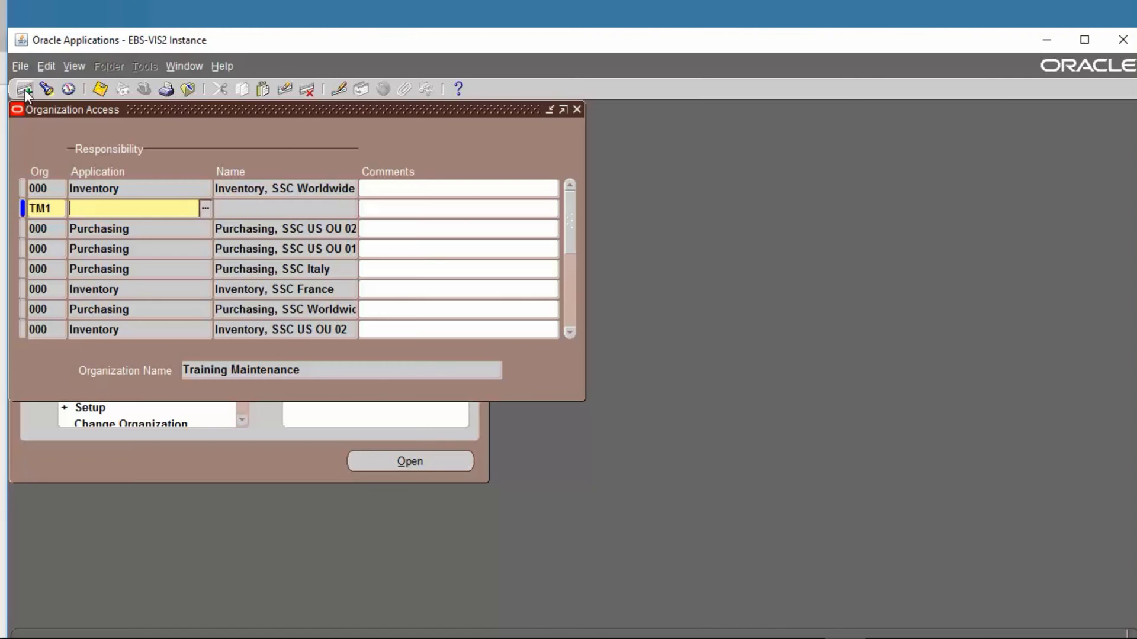
type("Enterp")
key("Tab")
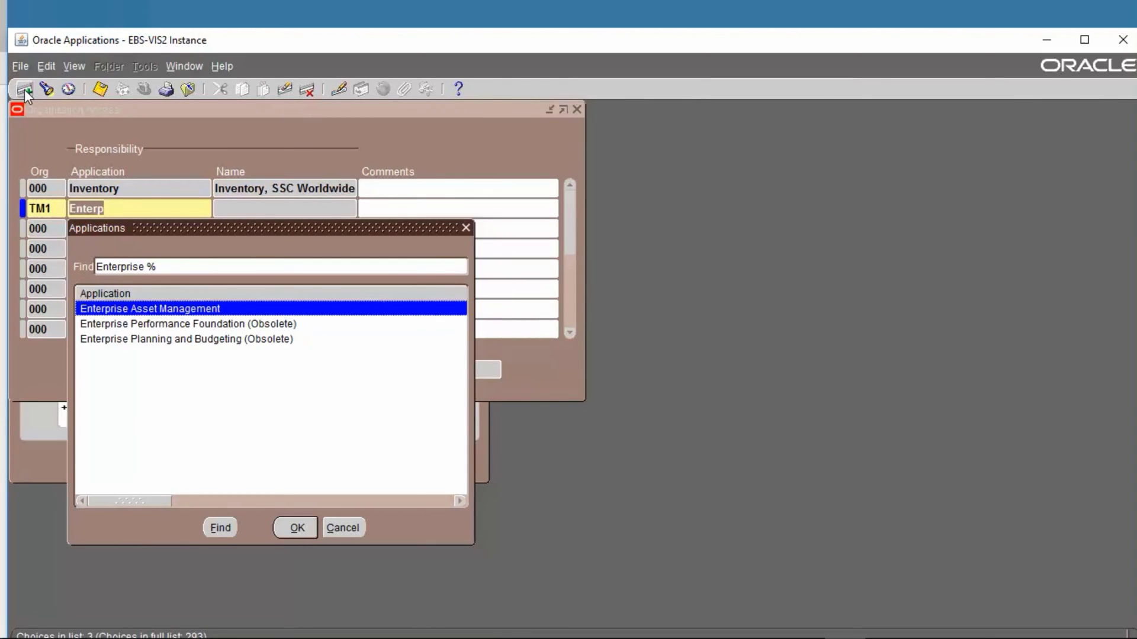
key("Return")
type("E")
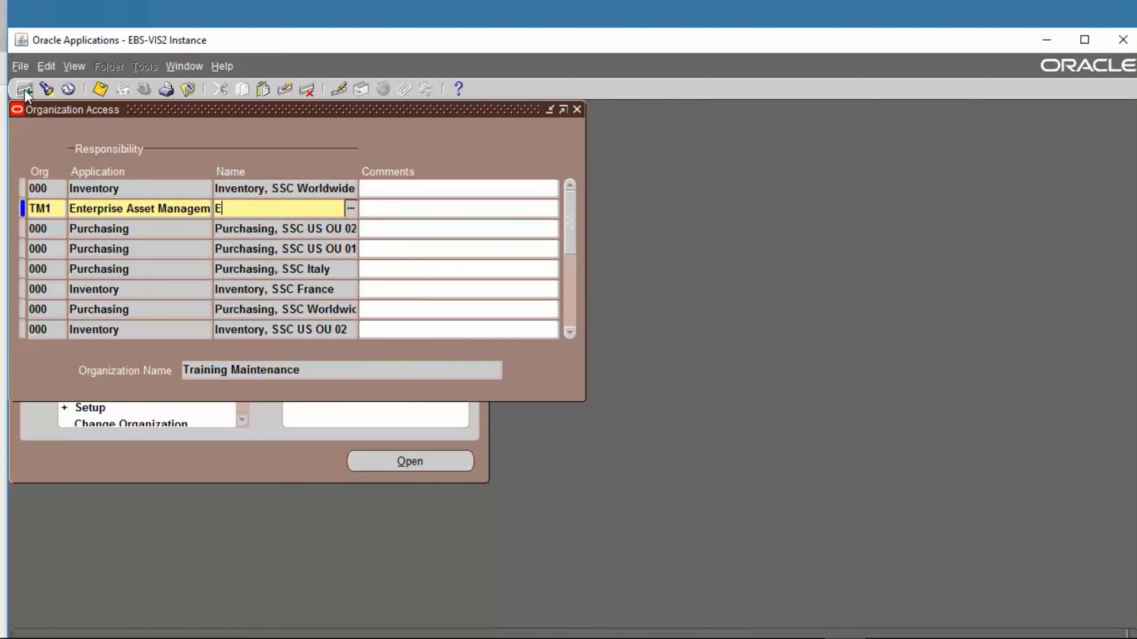
type("nterprise")
key("Tab")
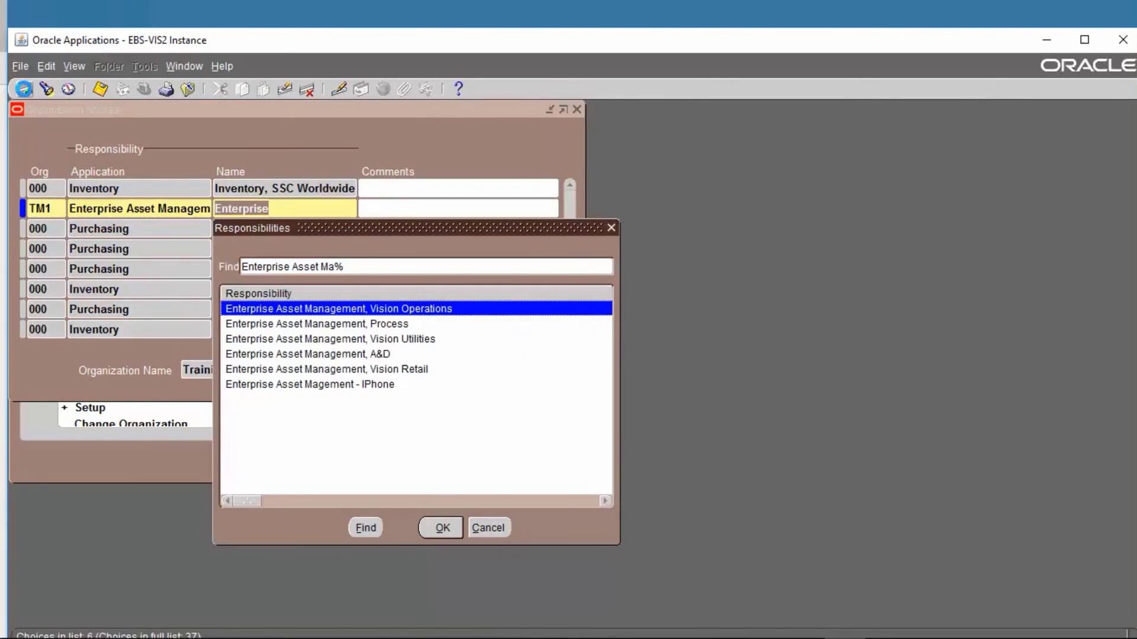
key("Return")
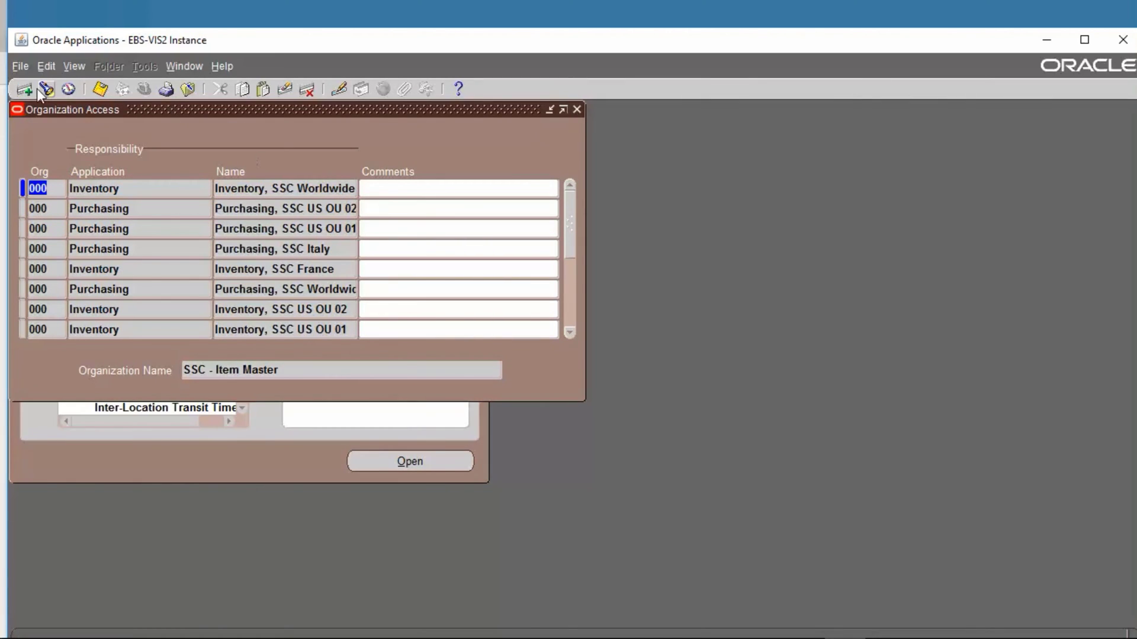
left_click(24, 88)
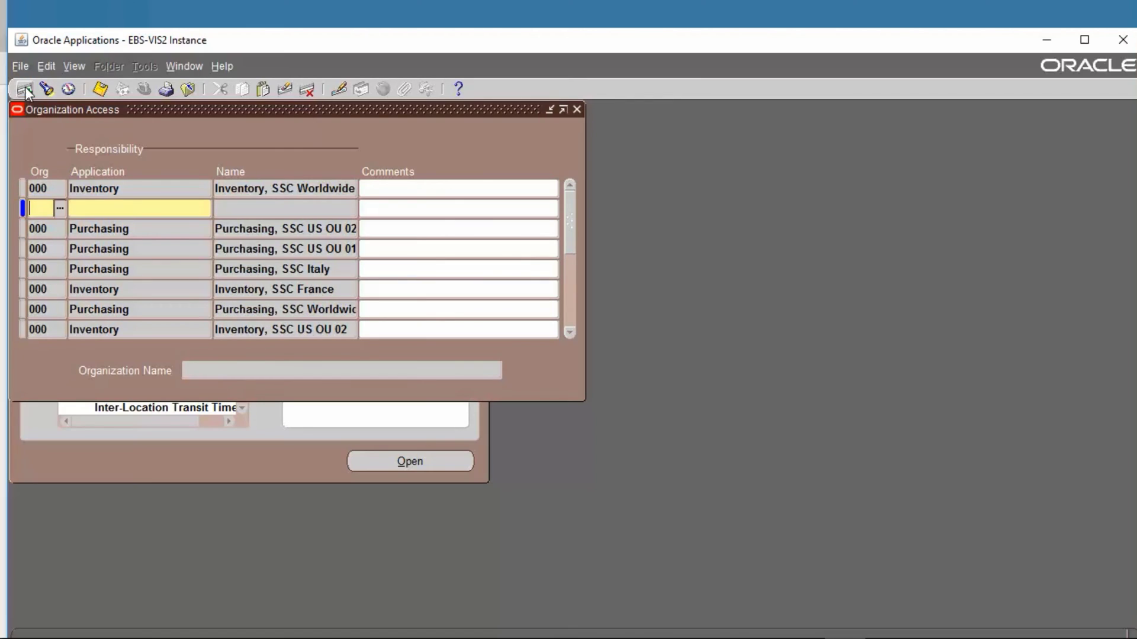
Step: Start a new TM1 access record with Inventory as the application
type("tm1")
key("Tab")
type("ib")
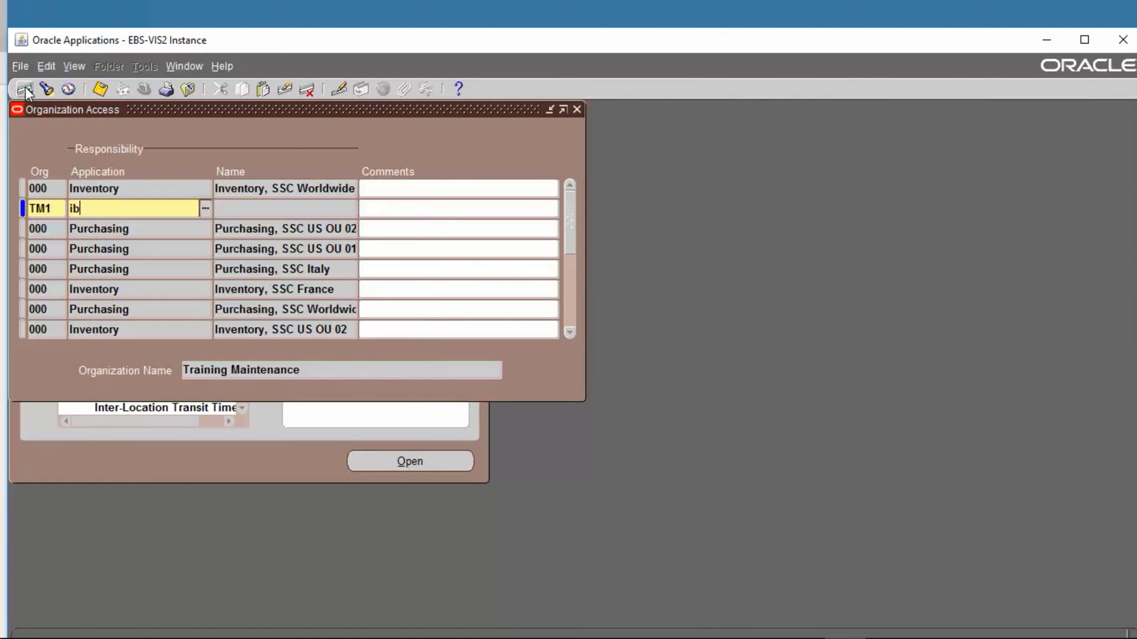
key("BackSpace")
type("nv")
key("BackSpace")
type("ven")
key("Tab")
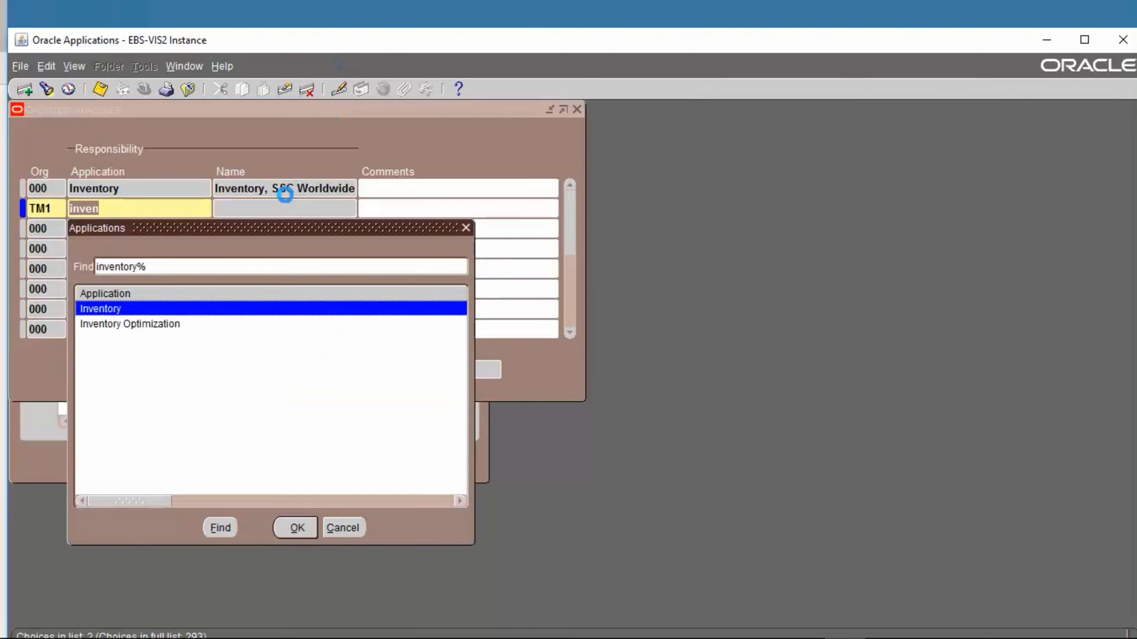
key("Return")
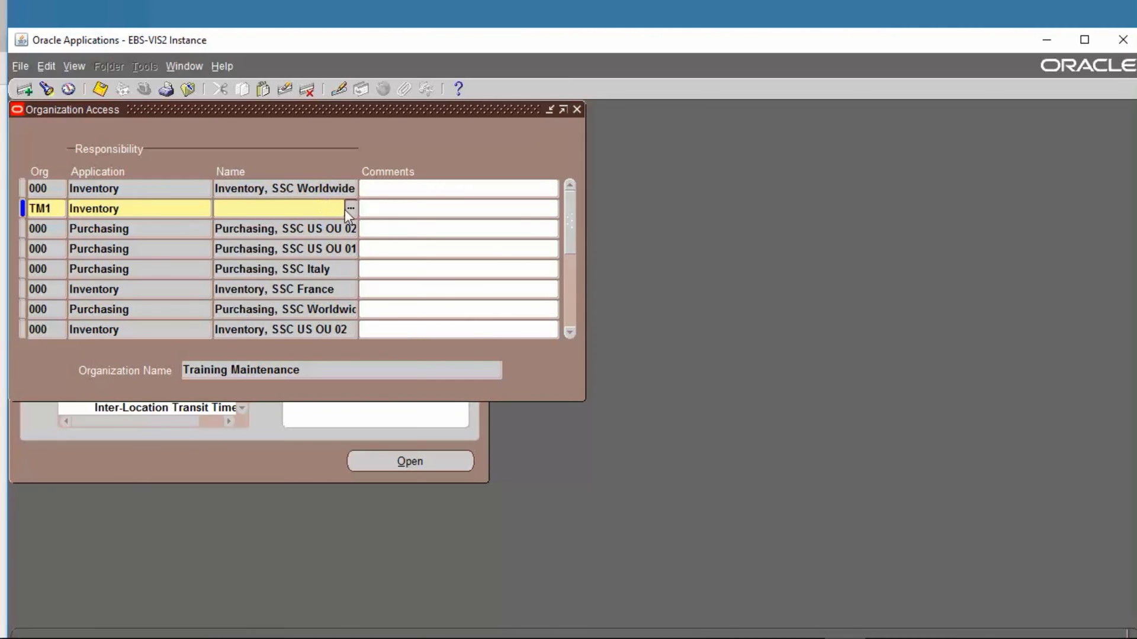
Step: Choose the Inventory, Vision Operations (USA) responsibility, save with Ctrl+S, and close Organization Access
left_click(351, 210)
type("in")
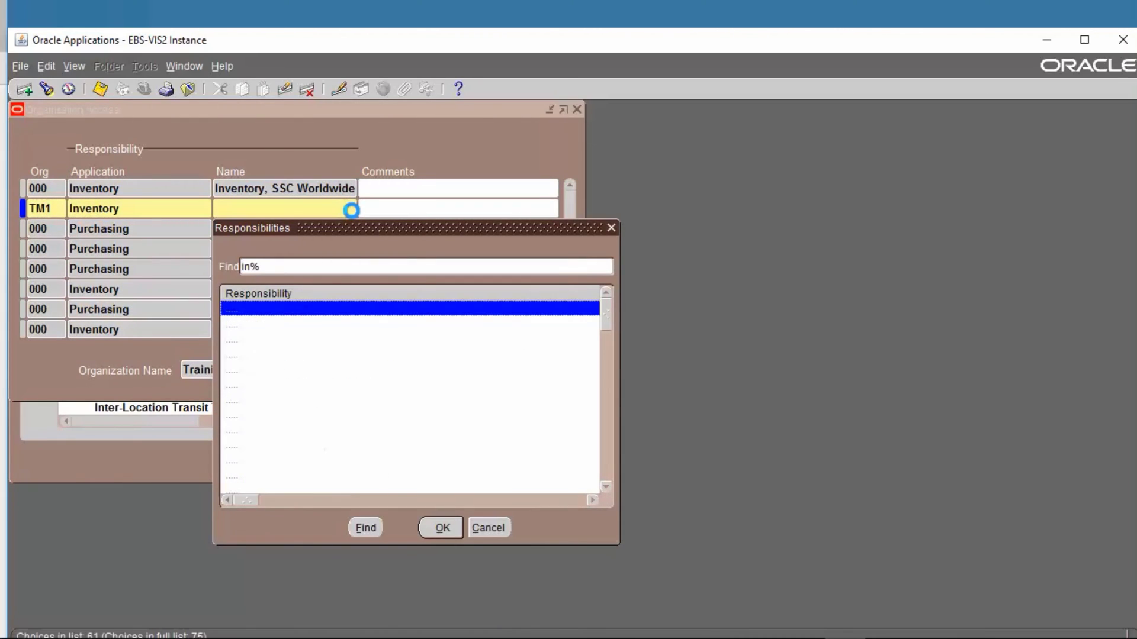
type("ventory")
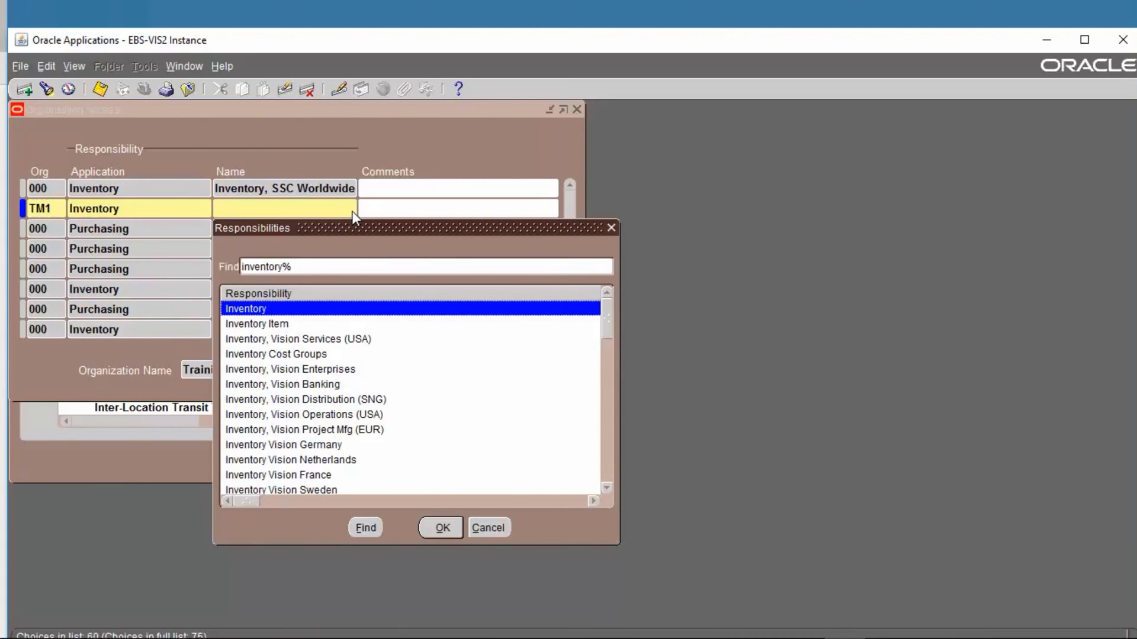
key("Down")
key("Down")
key("Down")
key("Down")
key("Down")
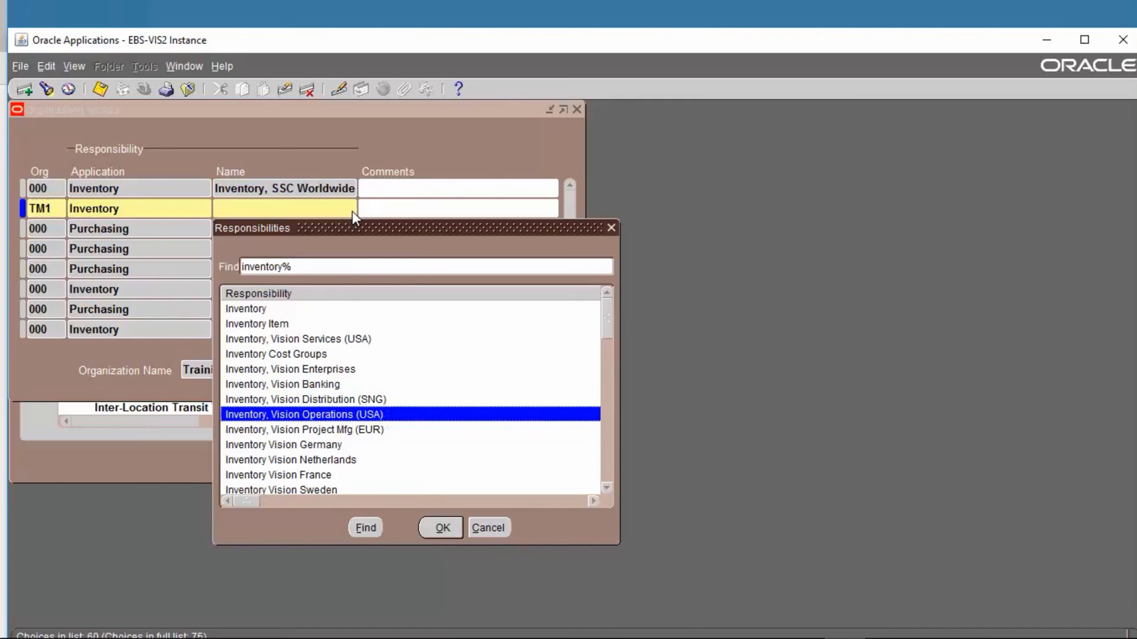
key("Return")
key("ctrl+s")
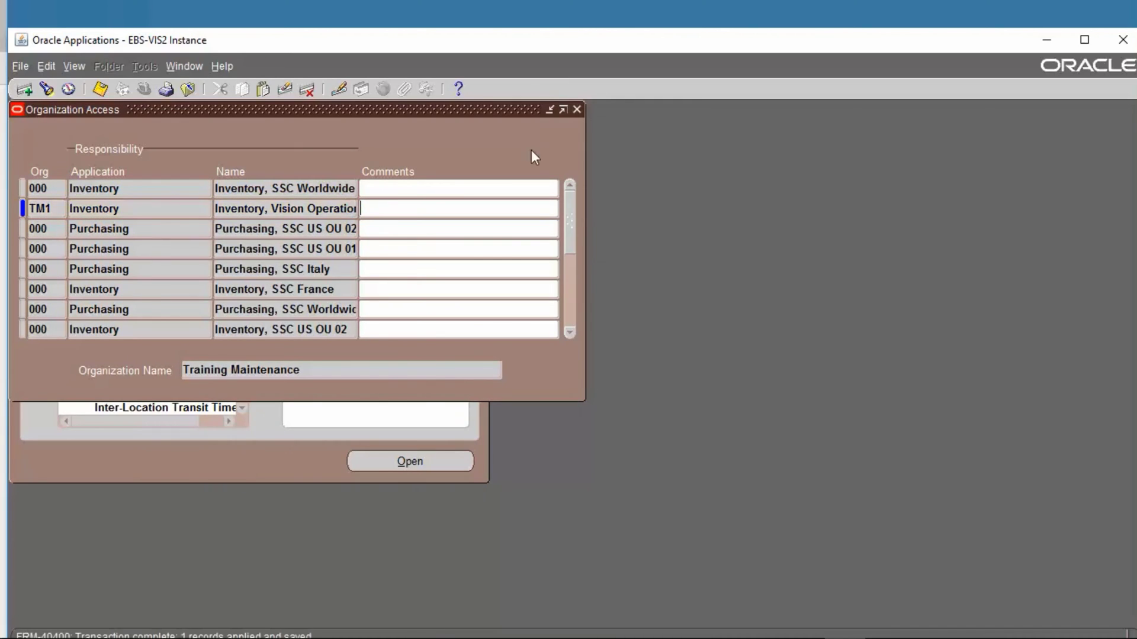
left_click(577, 110)
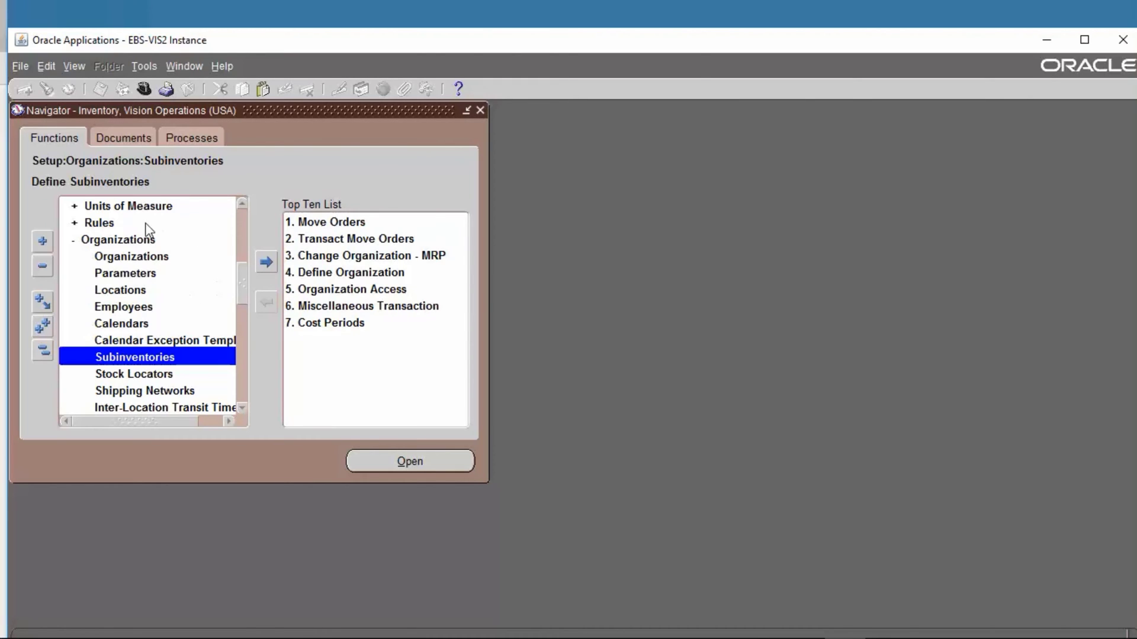
Step: Launch Setup > Organizations > Subinventories from the Navigator and accept TM1 as the organization
mouse_move(239, 291)
left_mouse_down()
mouse_move(242, 268)
mouse_move(239, 299)
left_mouse_up()
double_click(189, 306)
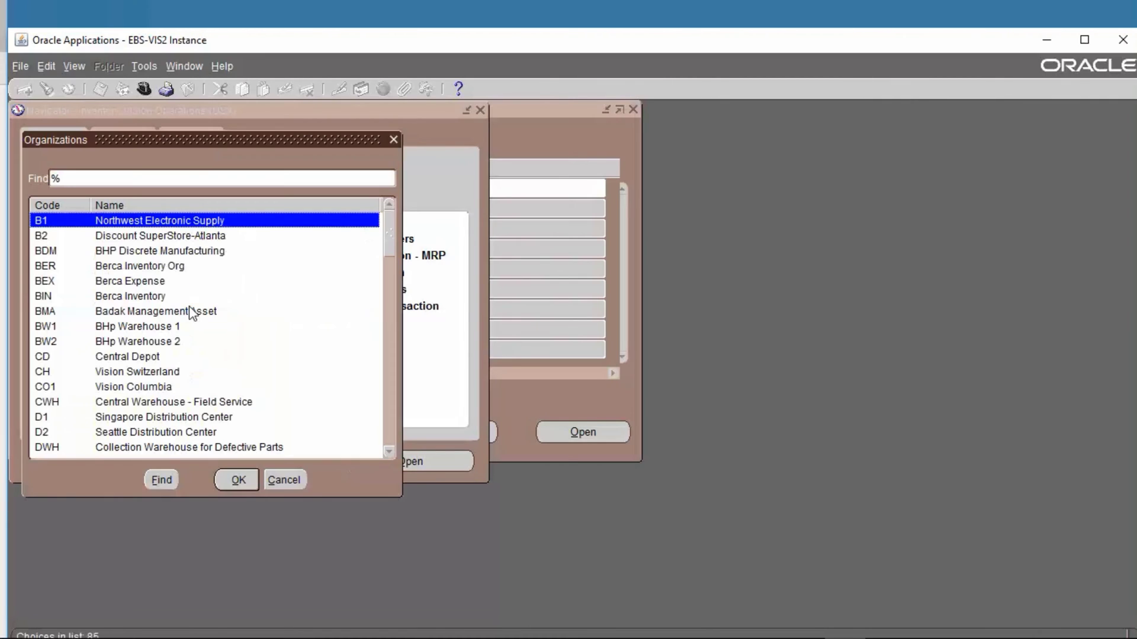
key("Return")
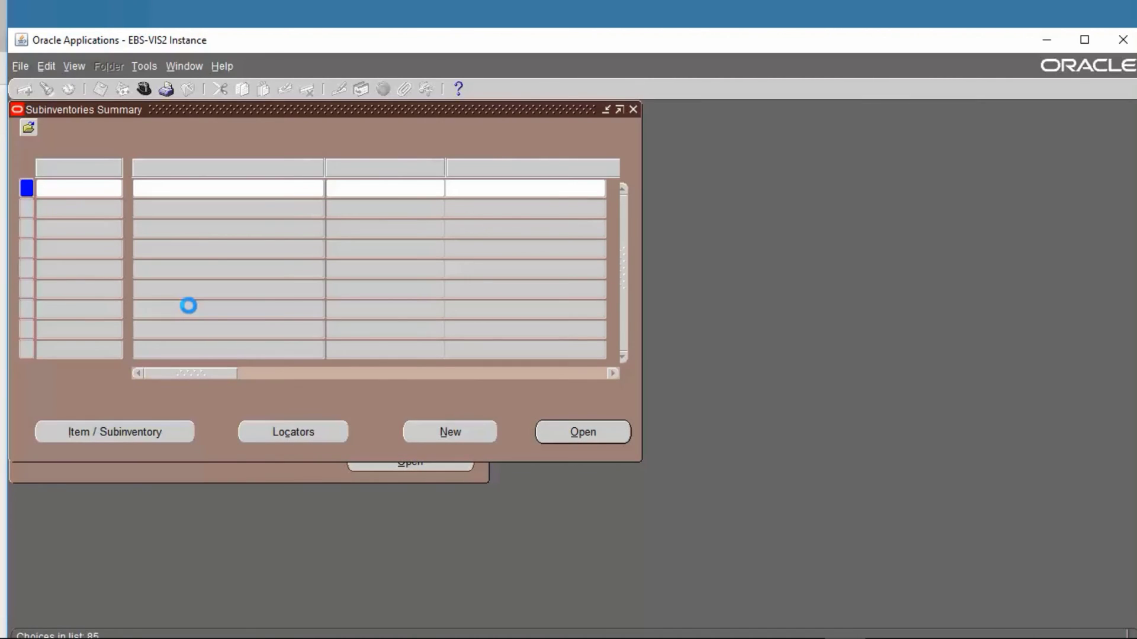
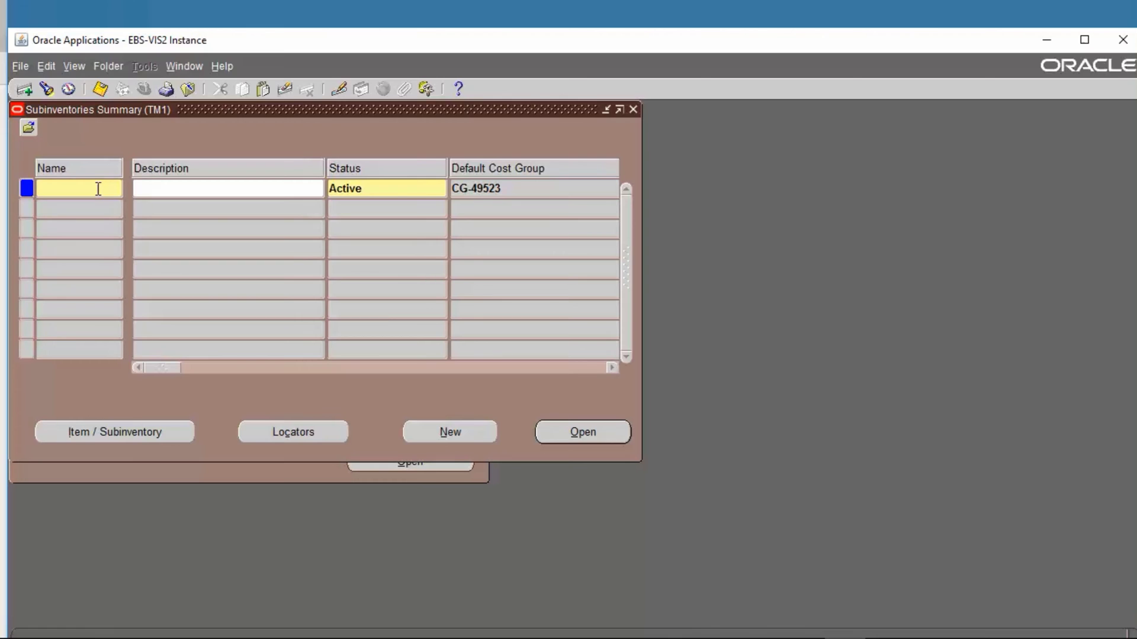
Step: Enter subinventory name MNTC_SUPP with description 'TM1 Maintenance Supplies'
type("MNTC_SUPPL")
key("BackSpace")
left_click(153, 185)
type("TM1 ")
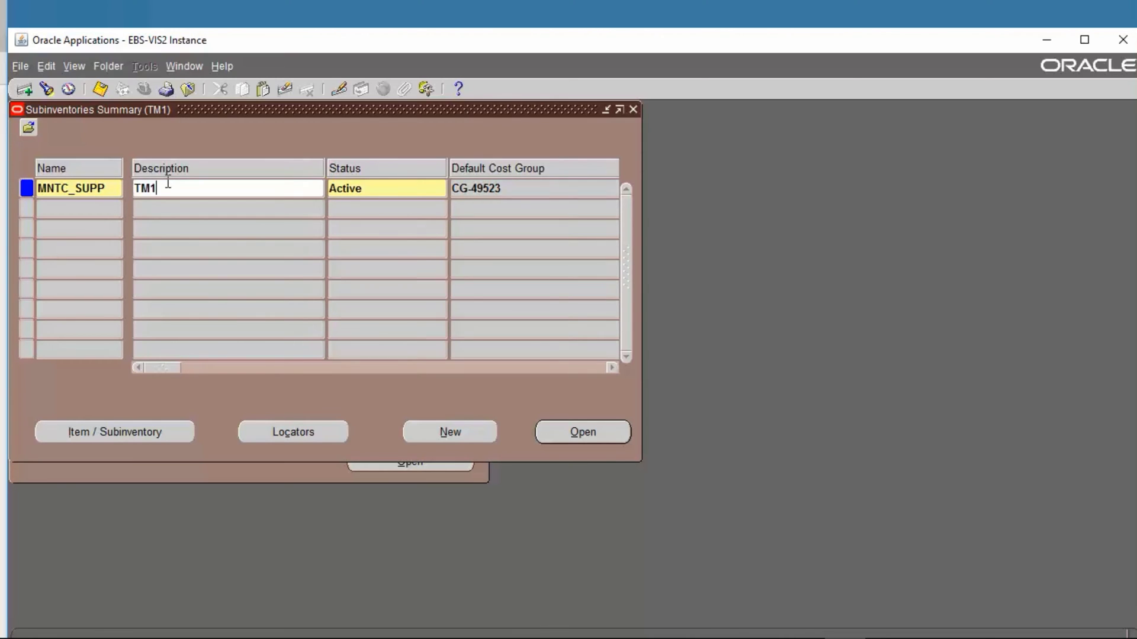
type("Maintenance Supp")
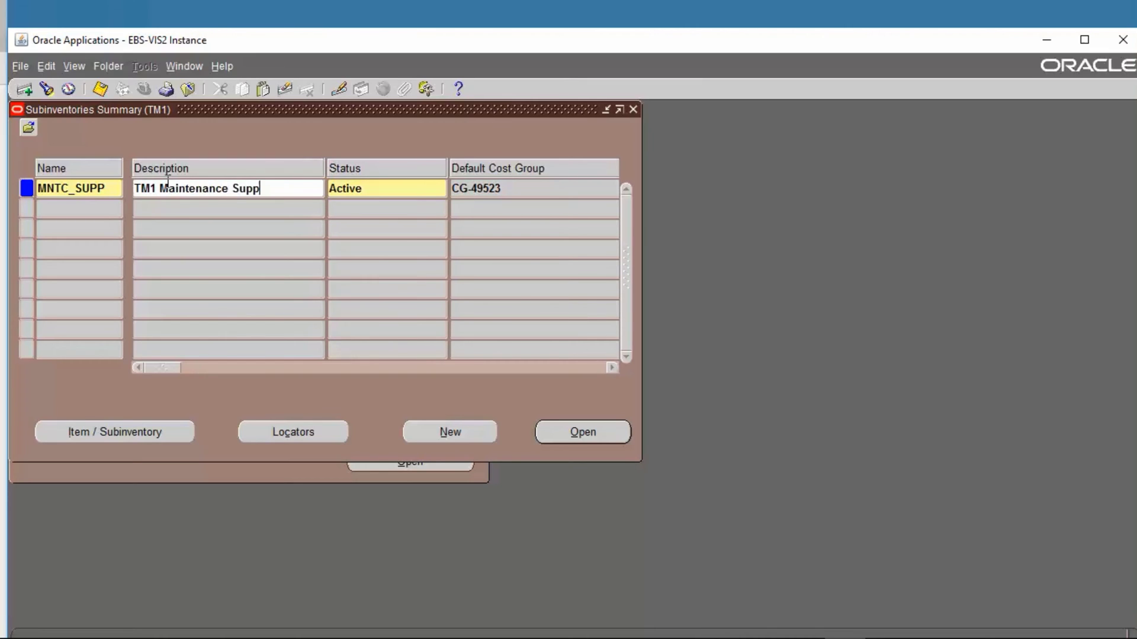
type("lies")
Step: Keep locator control at None for the MNTC_SUPP row
key("Tab")
key("Tab")
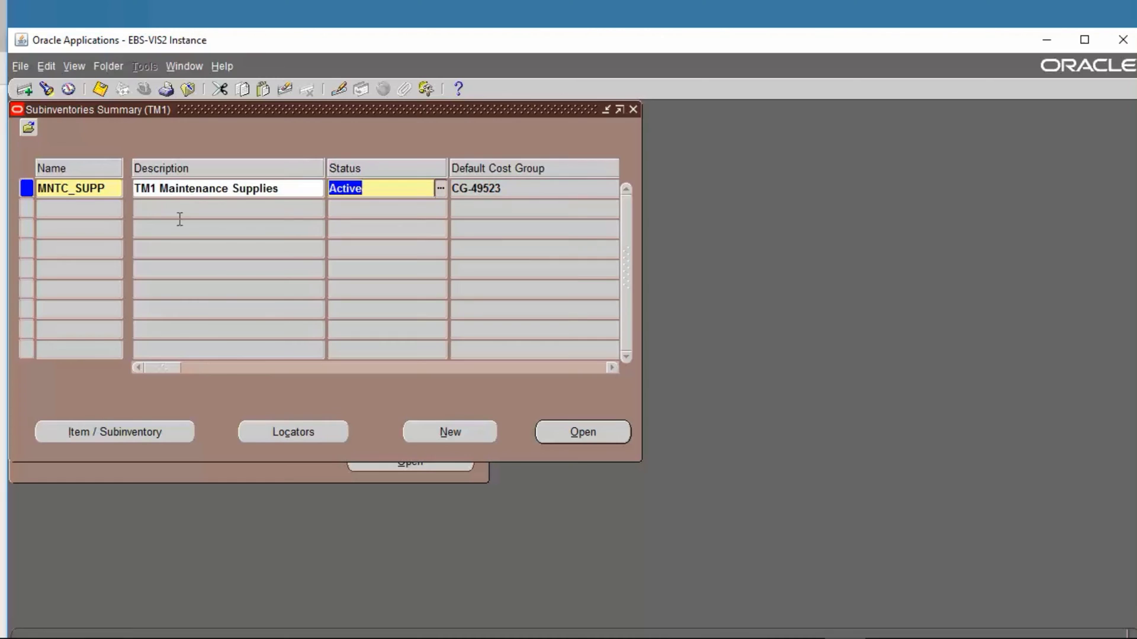
key("Tab")
key("Tab")
key("Tab")
key("Tab")
key("Tab")
key("Tab")
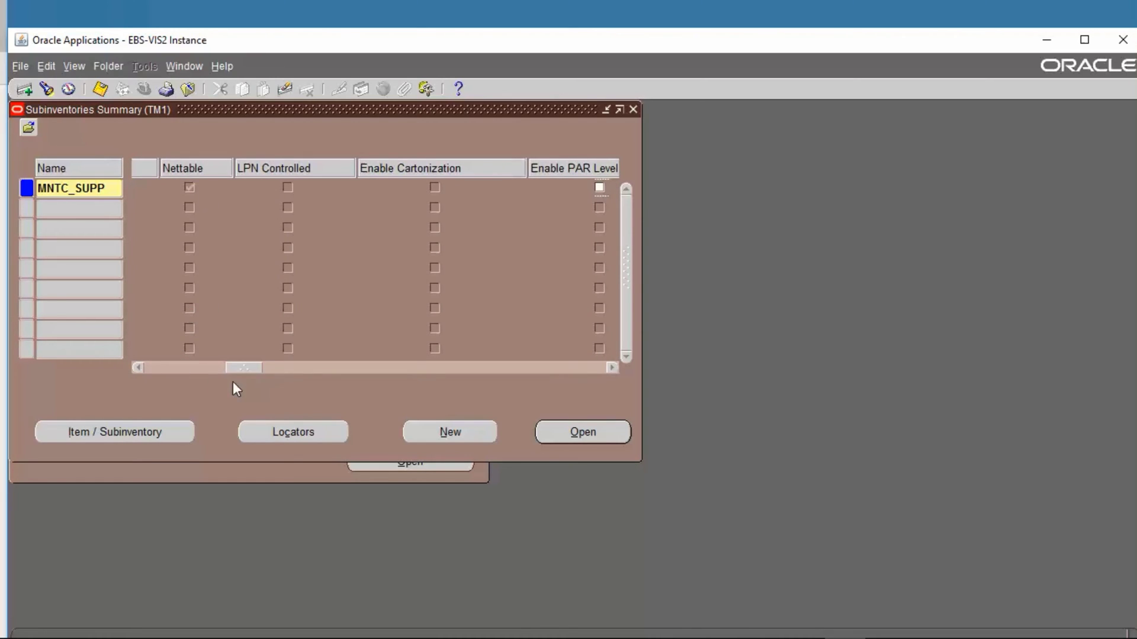
key("Tab")
key("Tab")
key("Tab")
key("Tab")
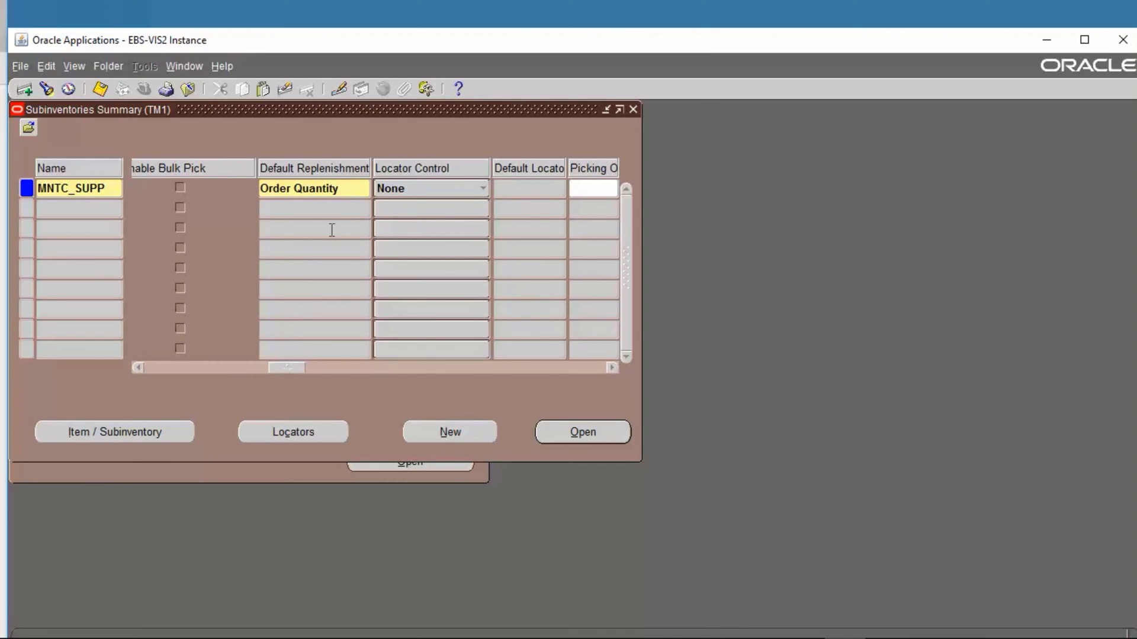
key("Tab")
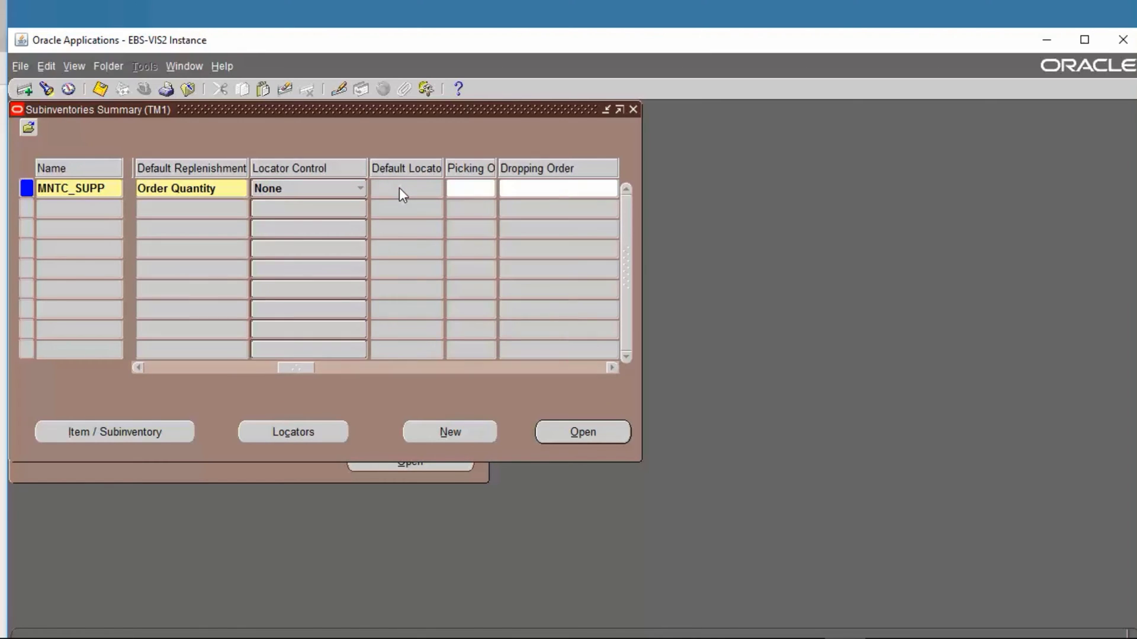
left_click(351, 188)
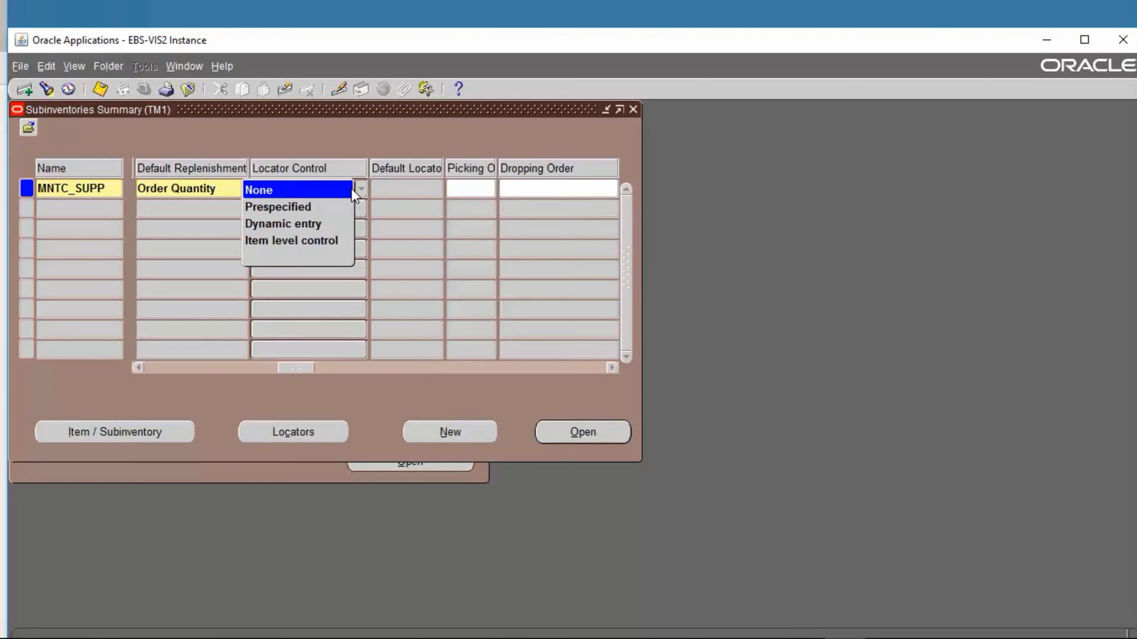
left_click(353, 190)
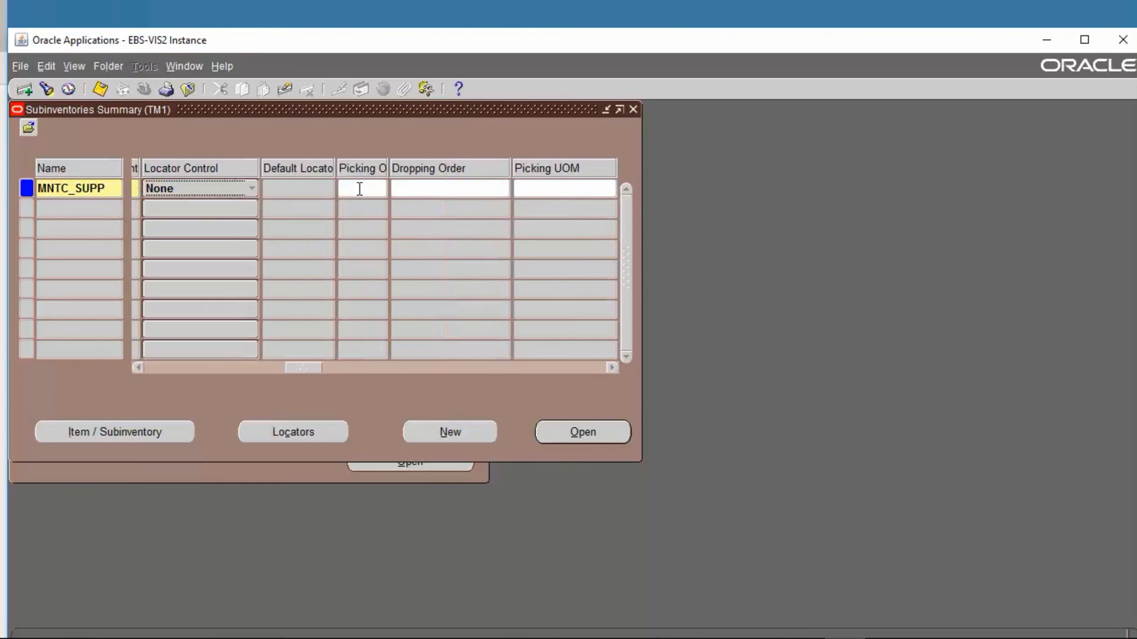
left_click(392, 191)
key("Tab")
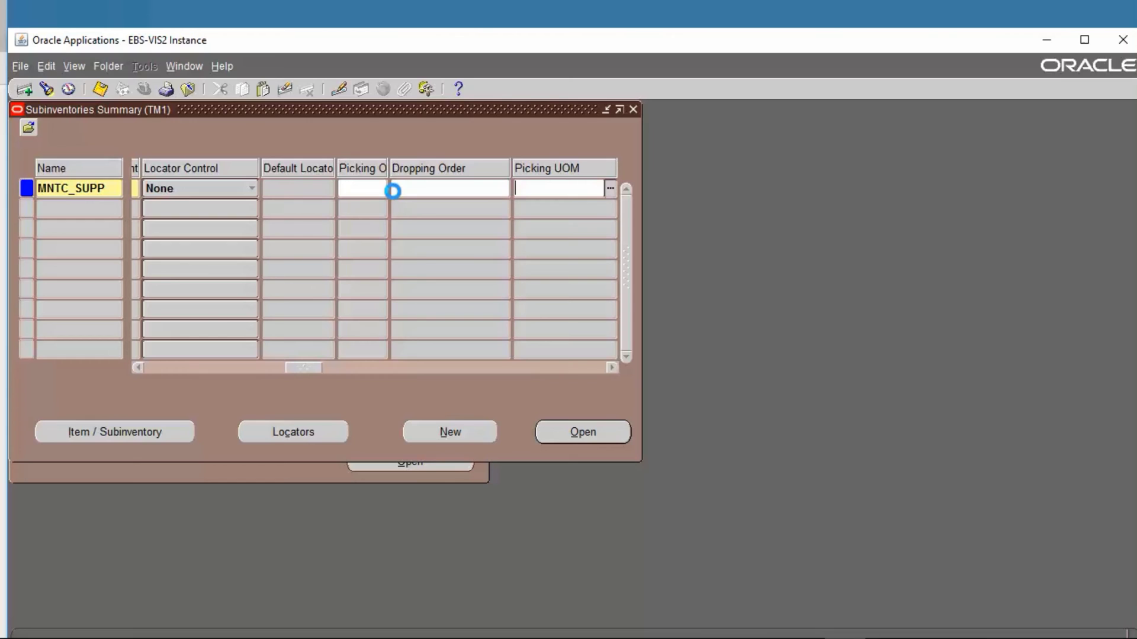
Step: Close Subinventories and switch to the Work in Process responsibility
left_click(632, 110)
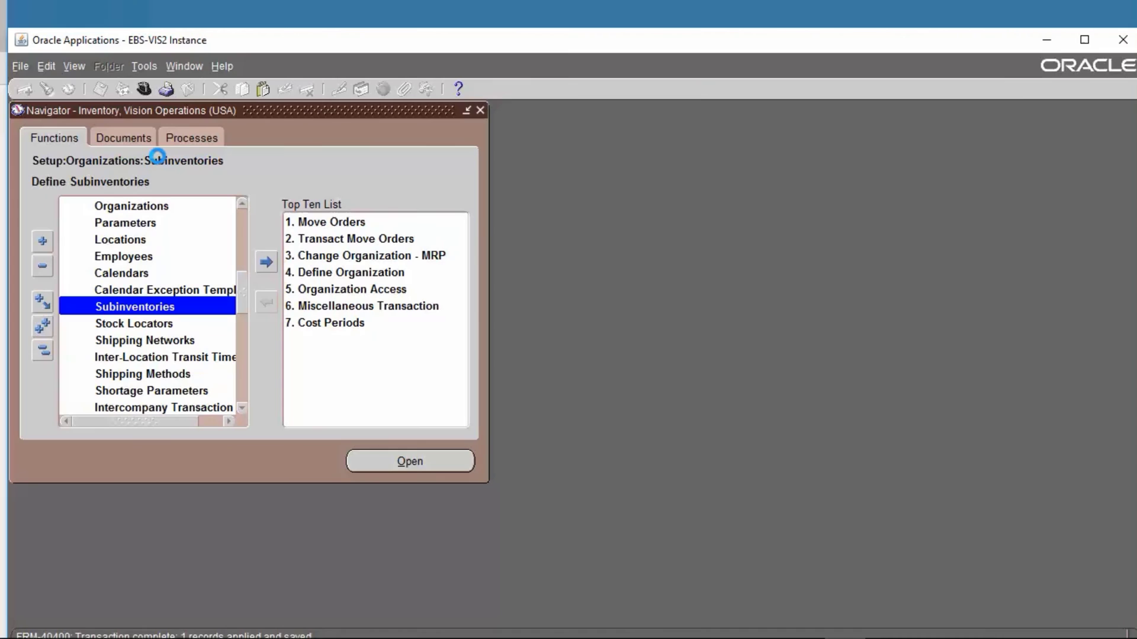
left_click(146, 91)
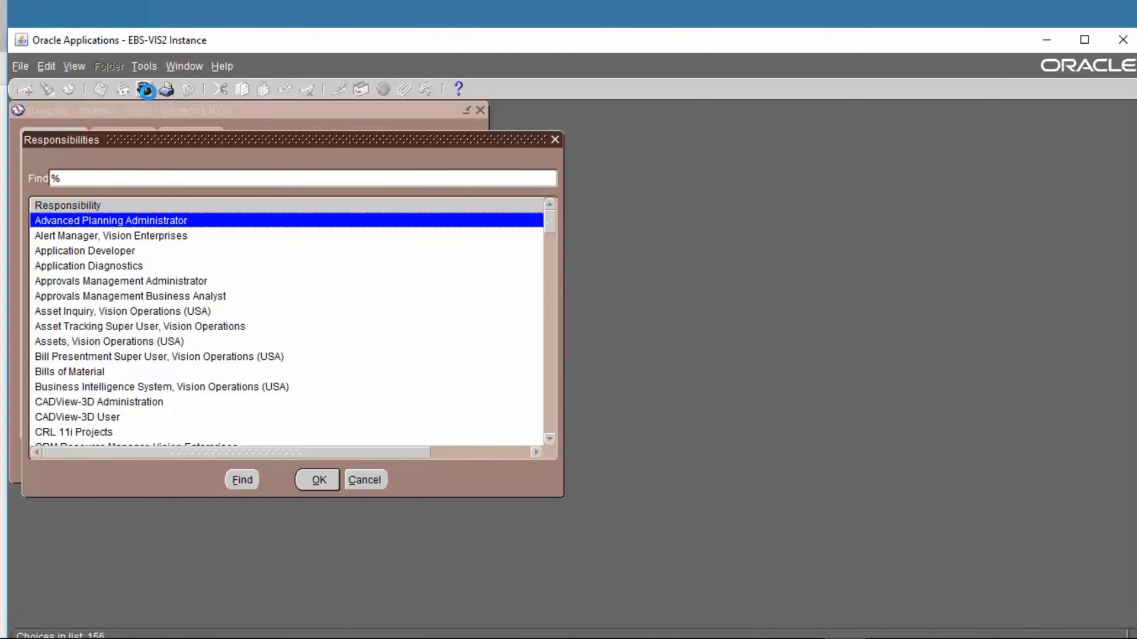
type("w")
key("Down")
key("Return")
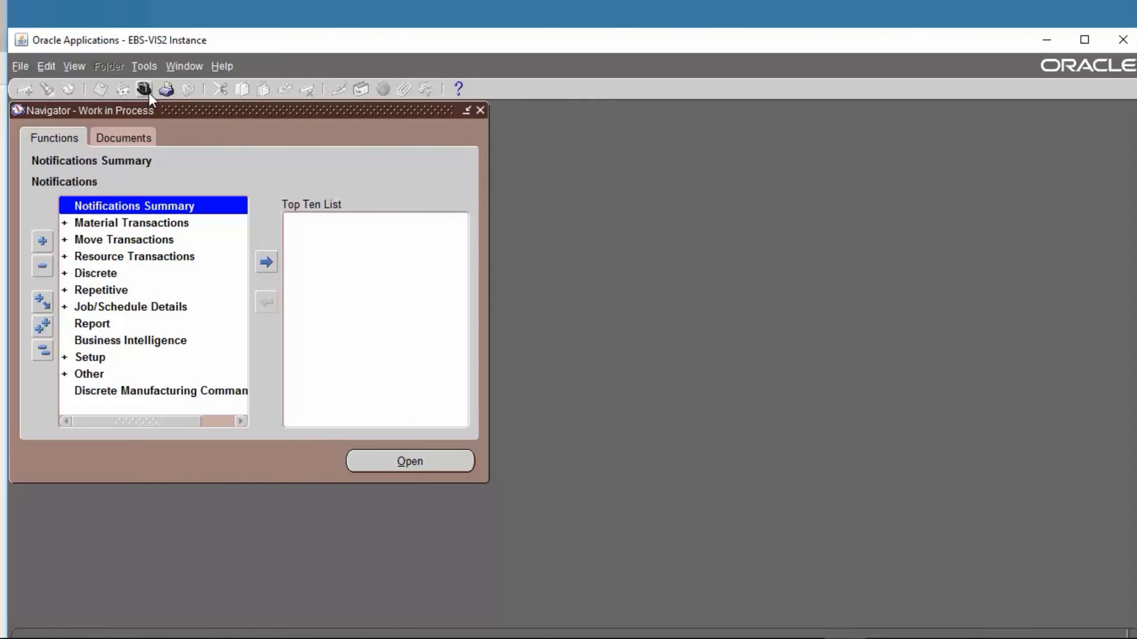
Step: Open Setup > Parameters and highlight organization TM1 in the list
left_click(99, 355)
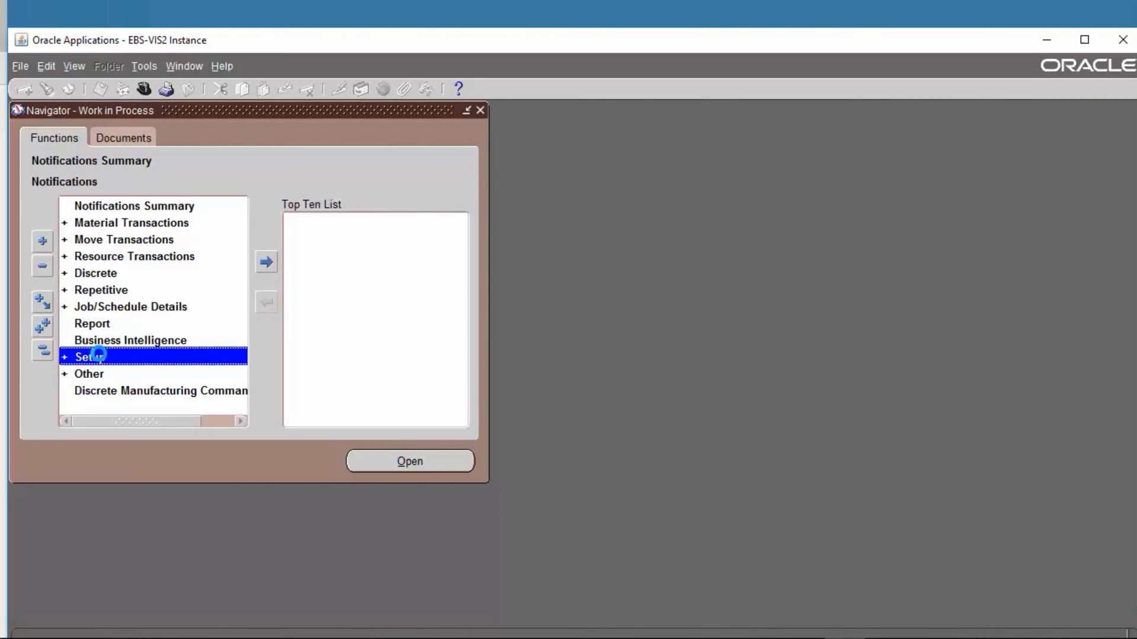
double_click(99, 356)
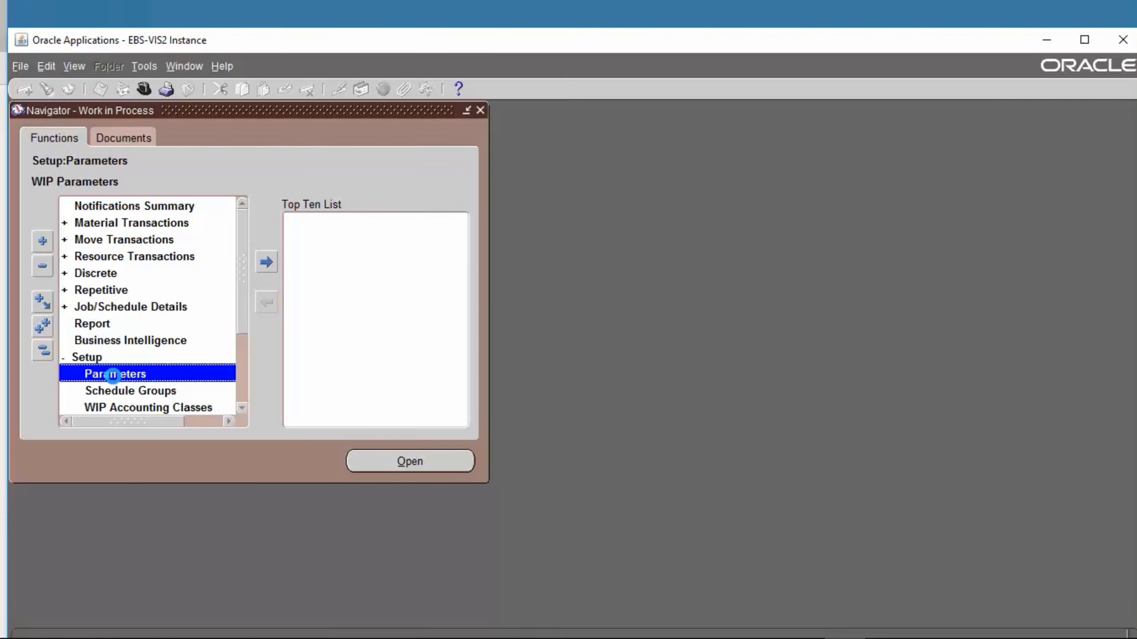
double_click(112, 374)
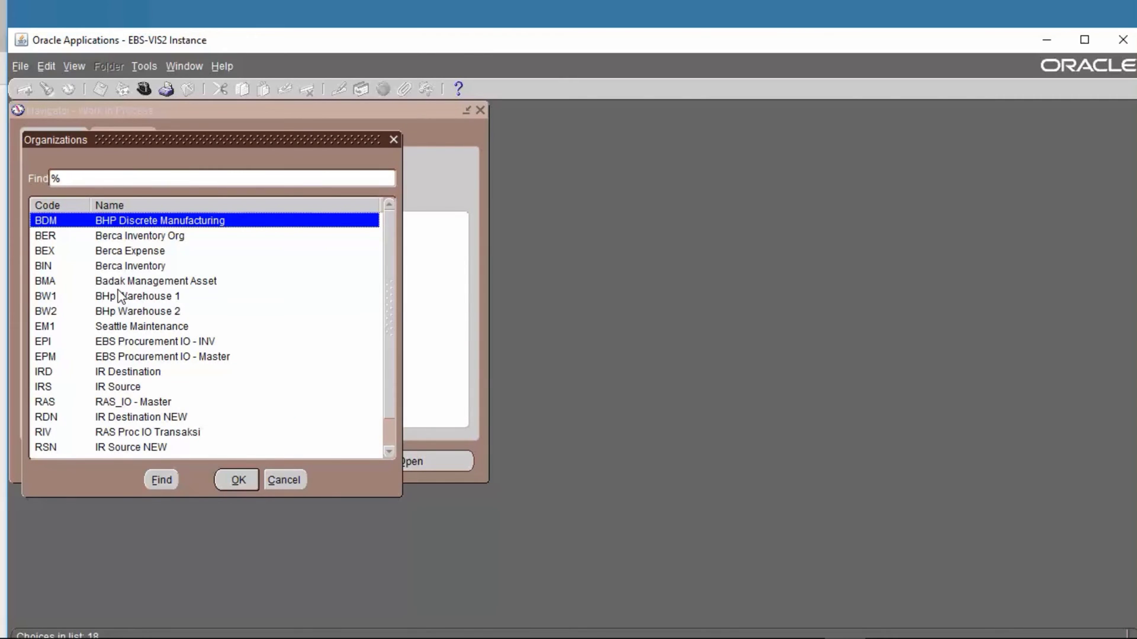
key("Down")
Step: Set TM1's costing system option to Use Actual Resources
key("Return")
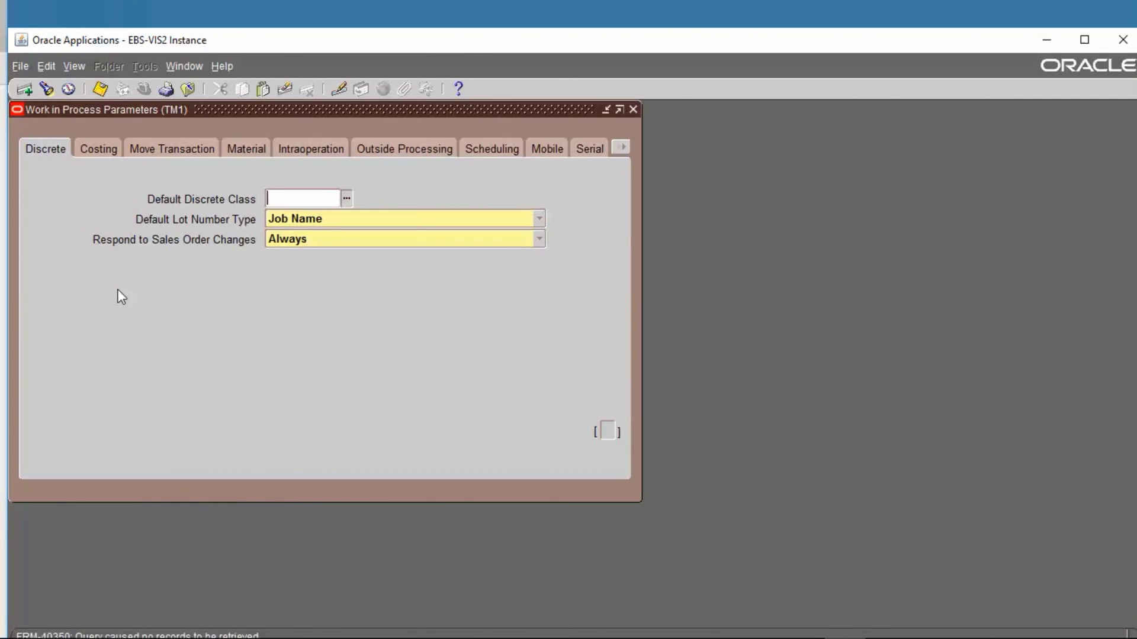
left_click(98, 145)
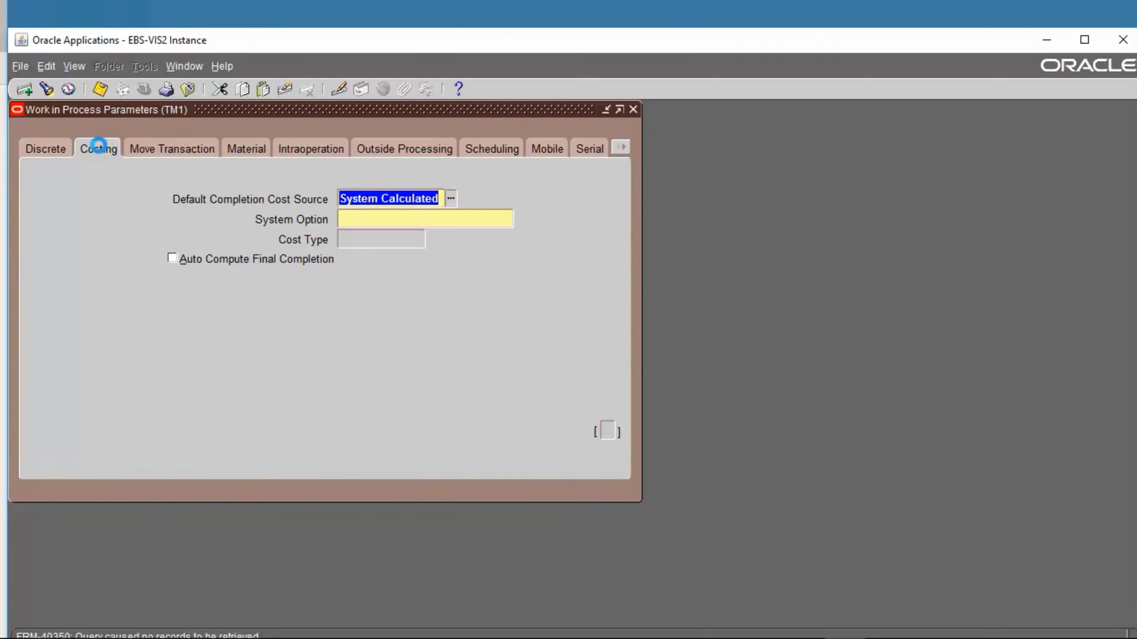
left_click(399, 219)
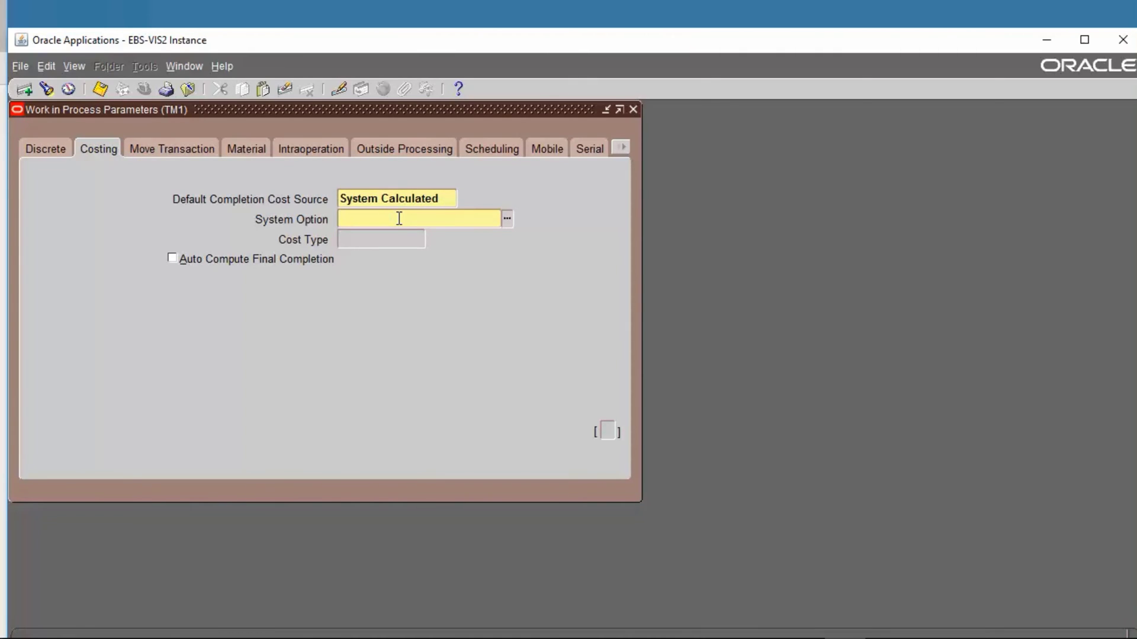
type("A")
key("Tab")
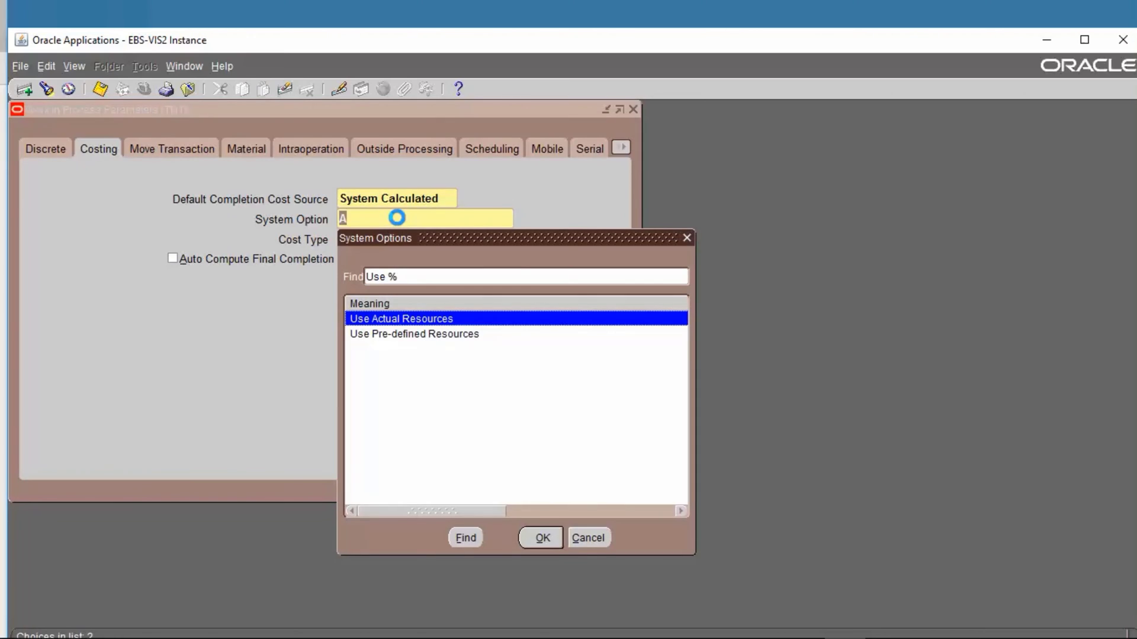
key("Return")
Step: Enter MNTC_SUPP as the backflush supply subinventory
left_click(196, 151)
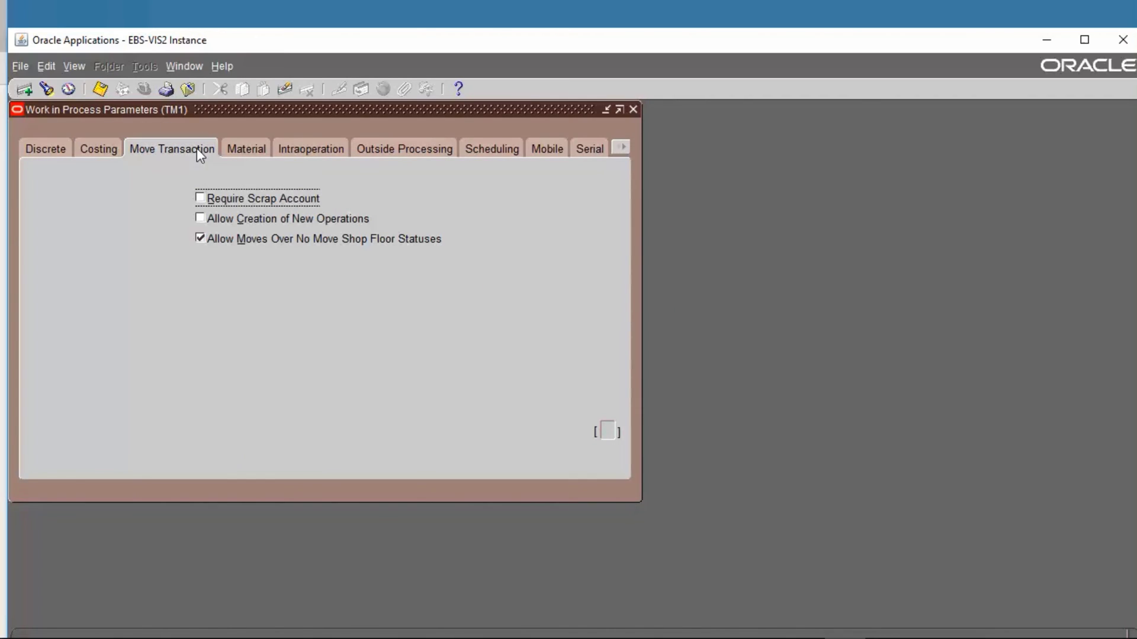
left_click(222, 150)
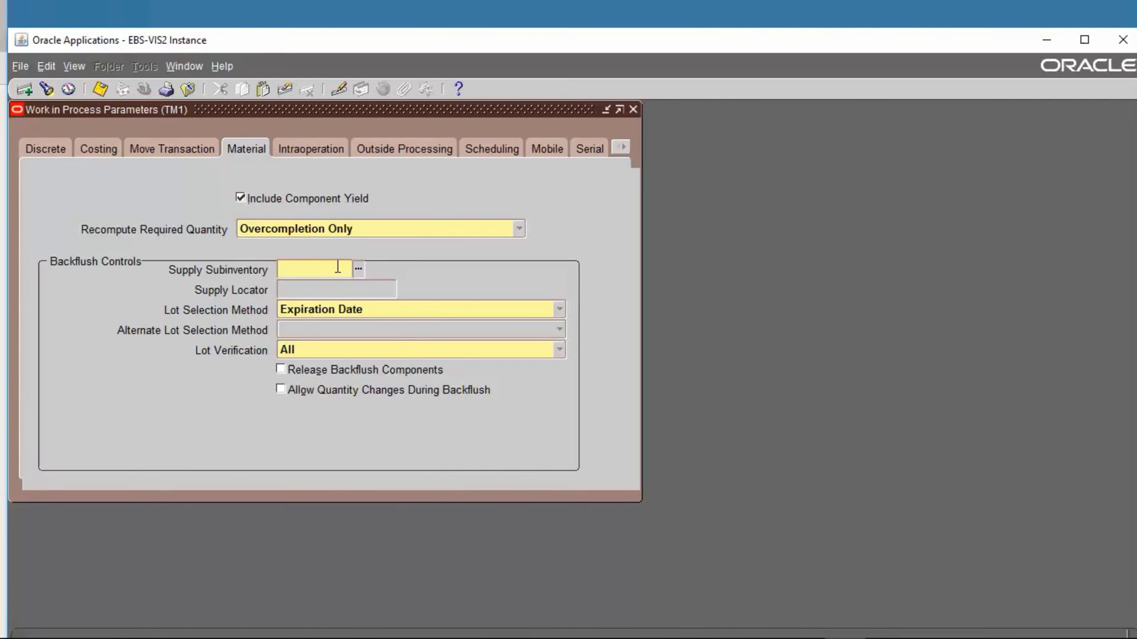
type("MNTC_SUPP")
key("Tab")
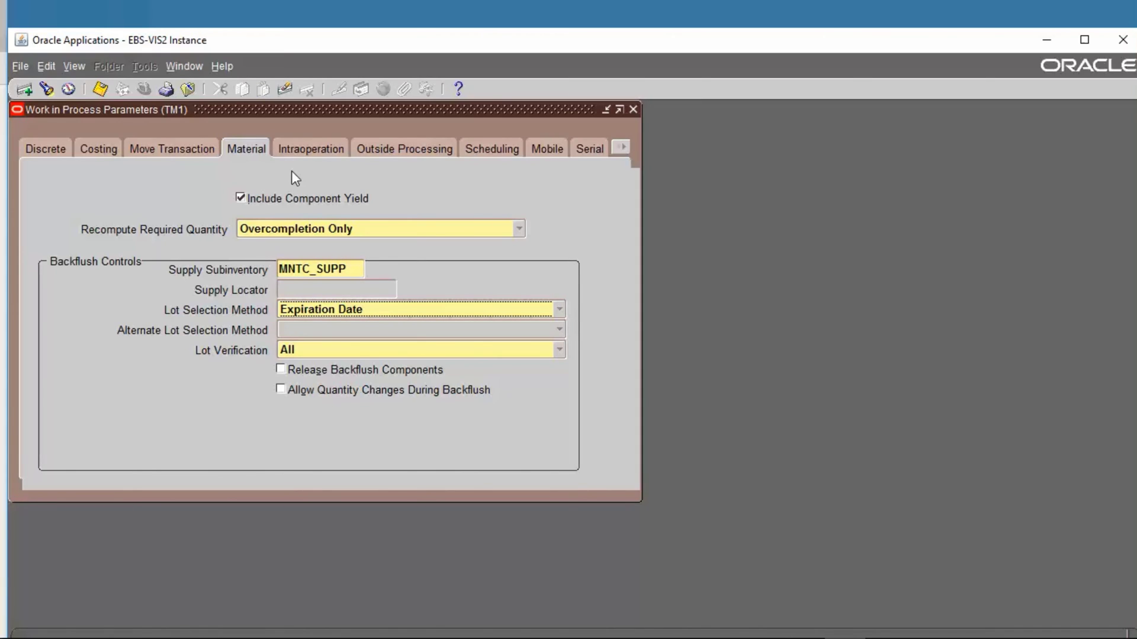
Step: Set requisition creation time to At Job/Schedule Release, keeping status Approved
left_click(304, 148)
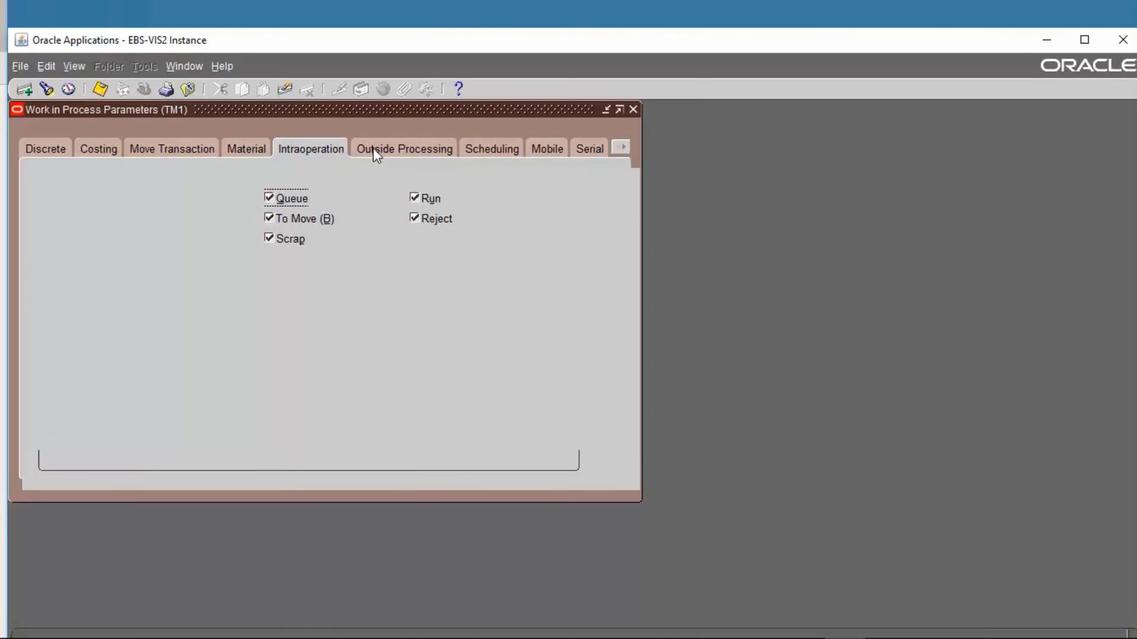
left_click(384, 149)
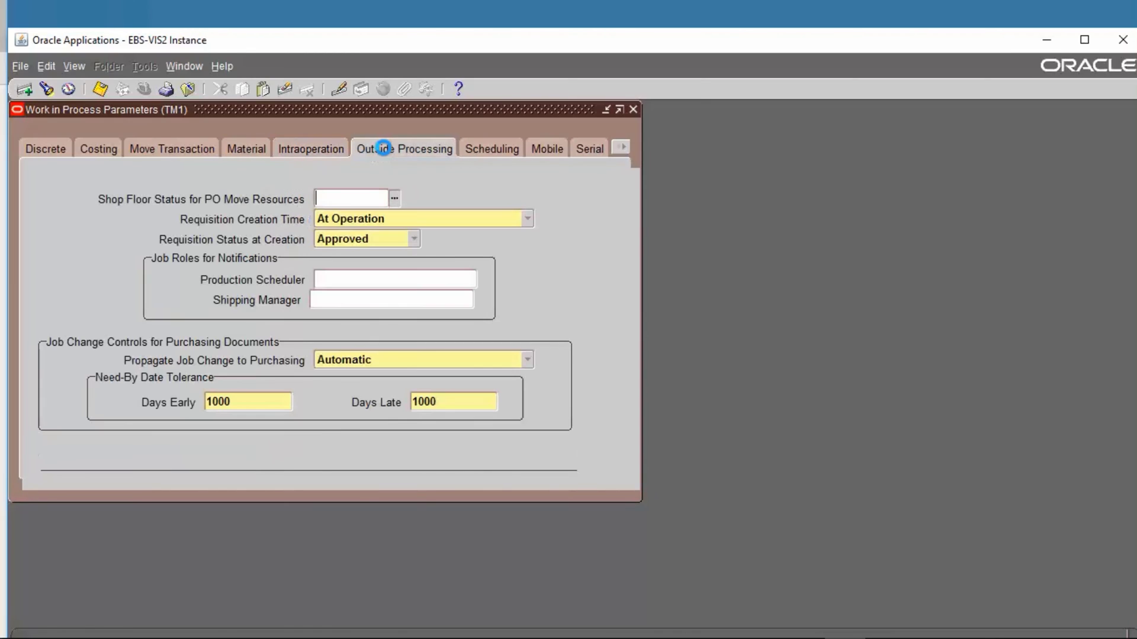
left_click(508, 220)
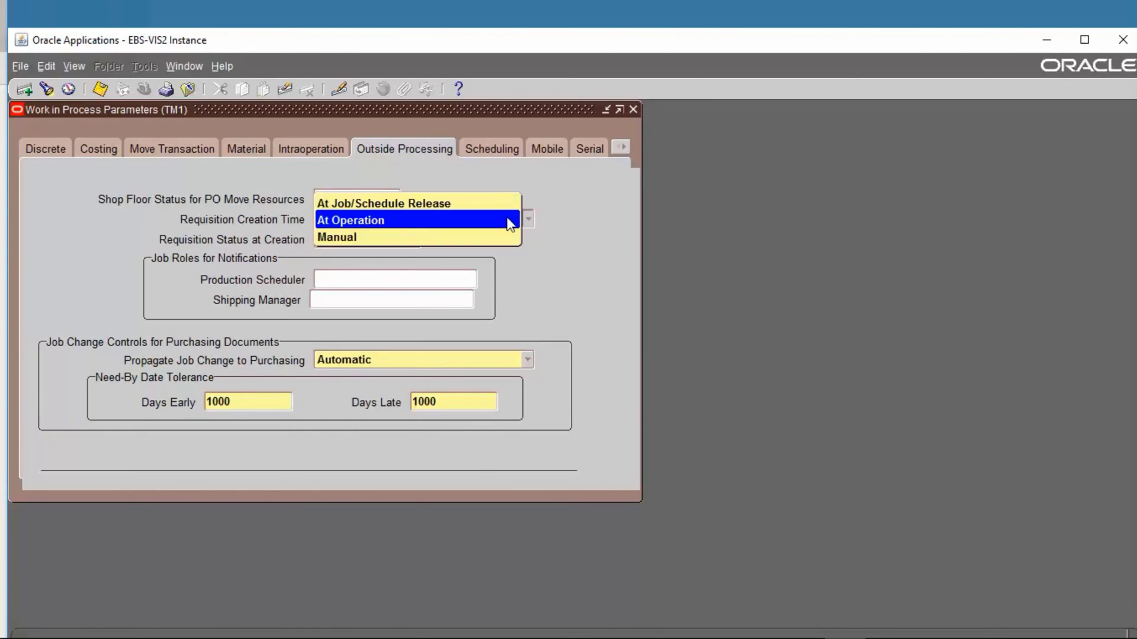
left_click(432, 203)
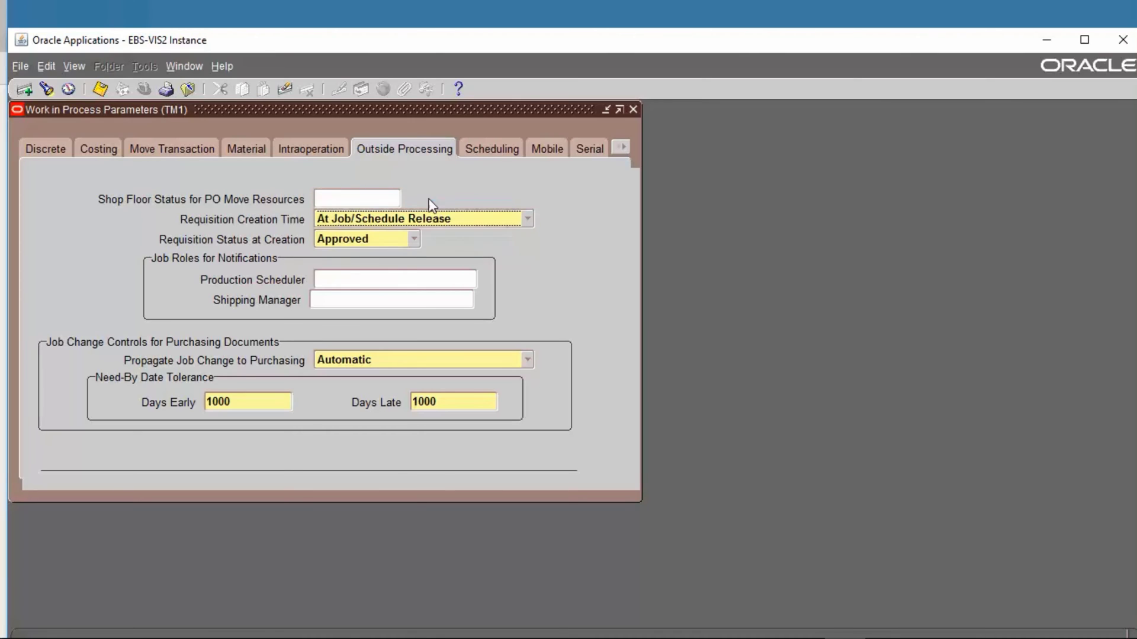
left_click(397, 243)
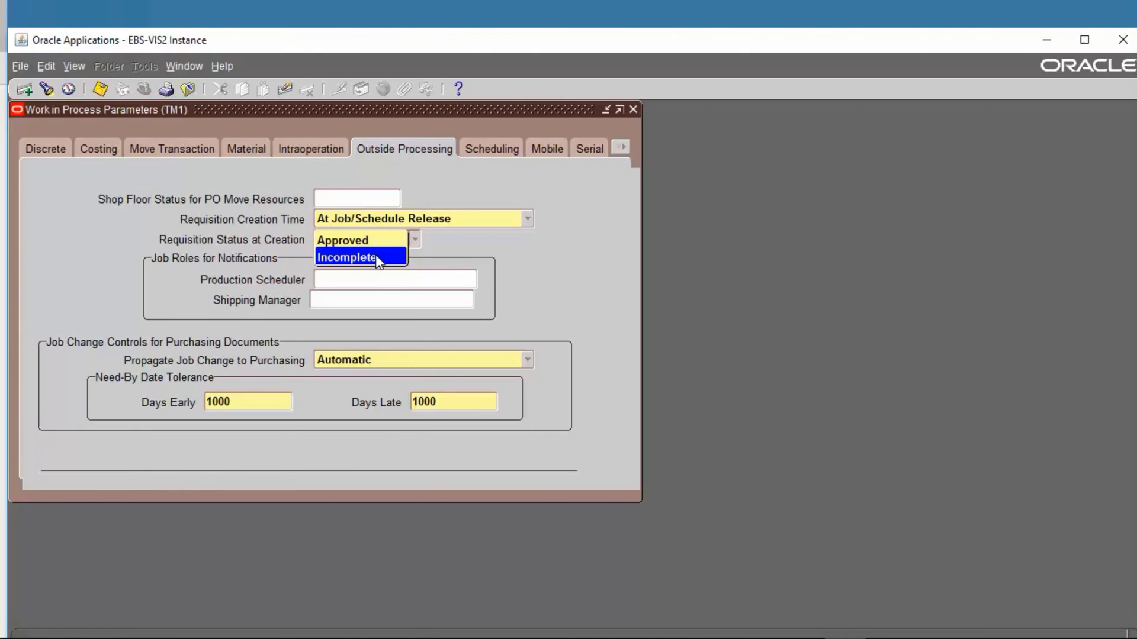
left_click(444, 252)
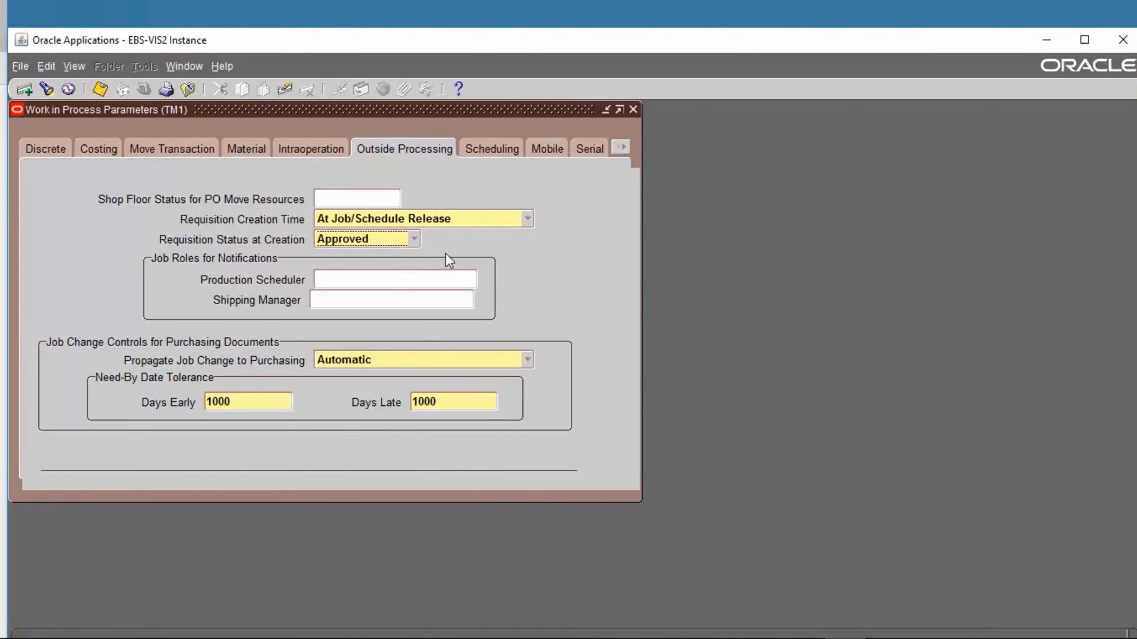
Step: Review the remaining parameter pages, then save and close TM1's WIP parameters
left_click(479, 150)
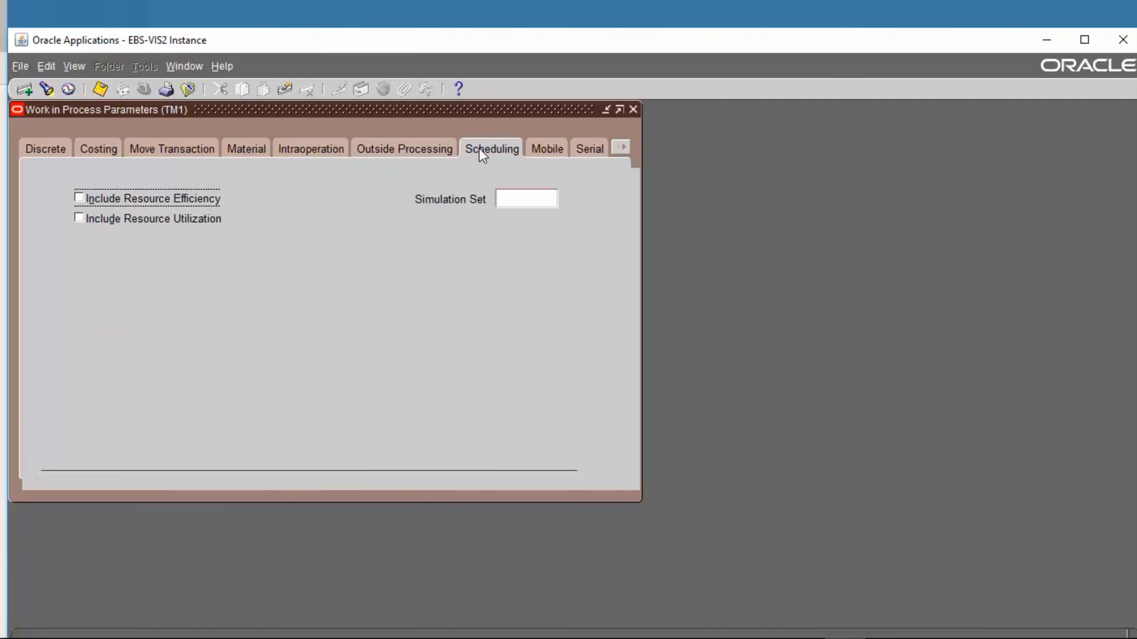
left_click(553, 155)
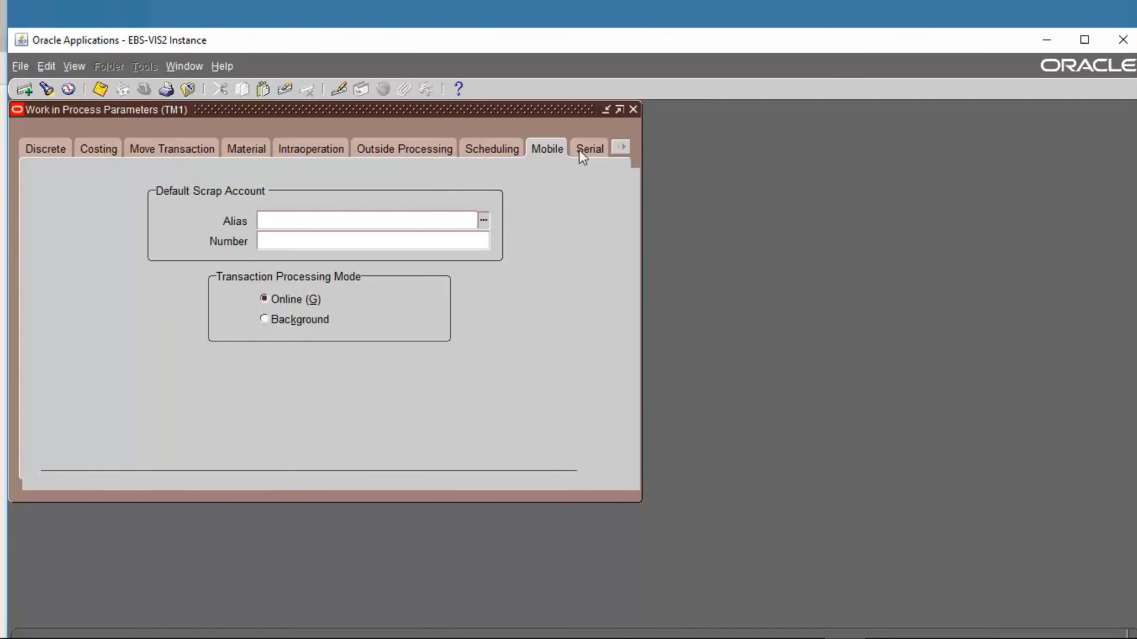
left_click(585, 153)
left_click(618, 153)
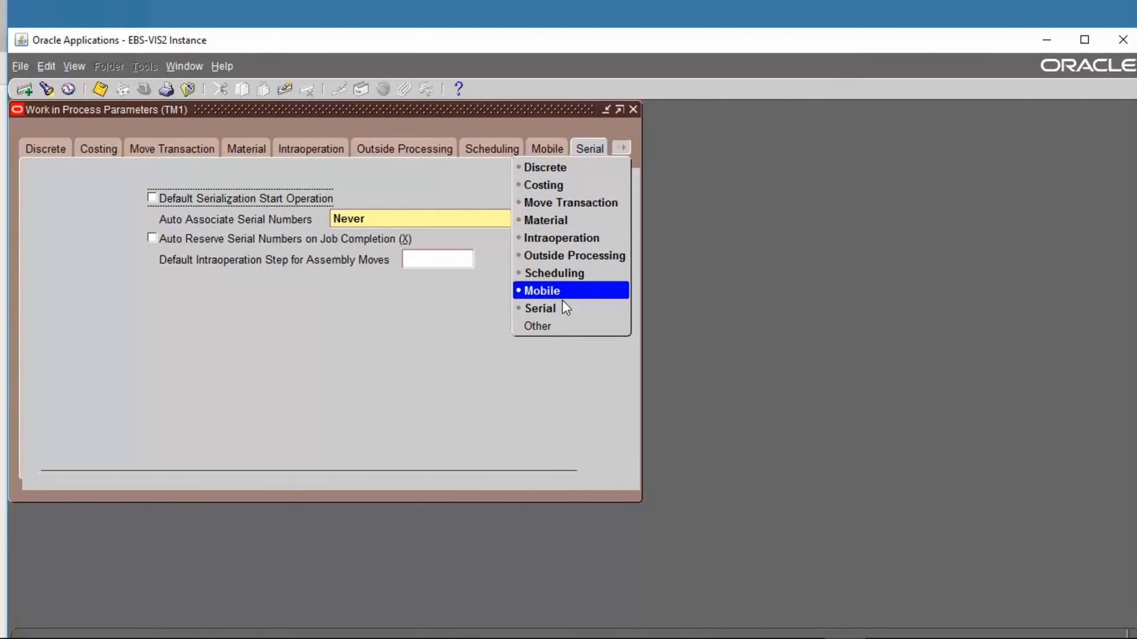
left_click(551, 328)
key("ctrl+s")
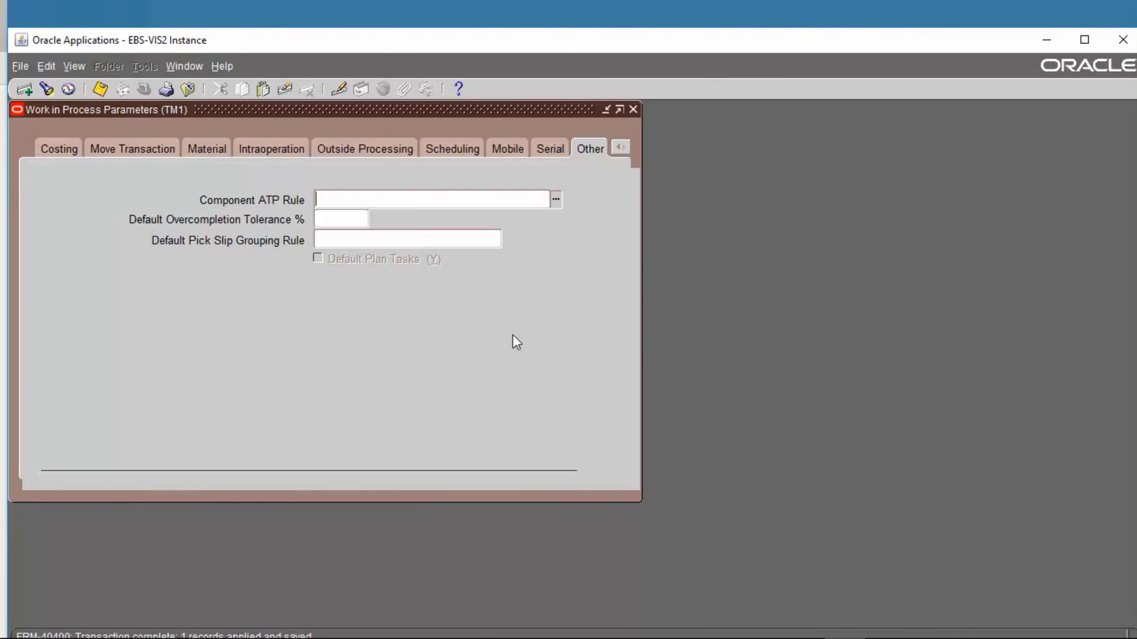
left_click(633, 110)
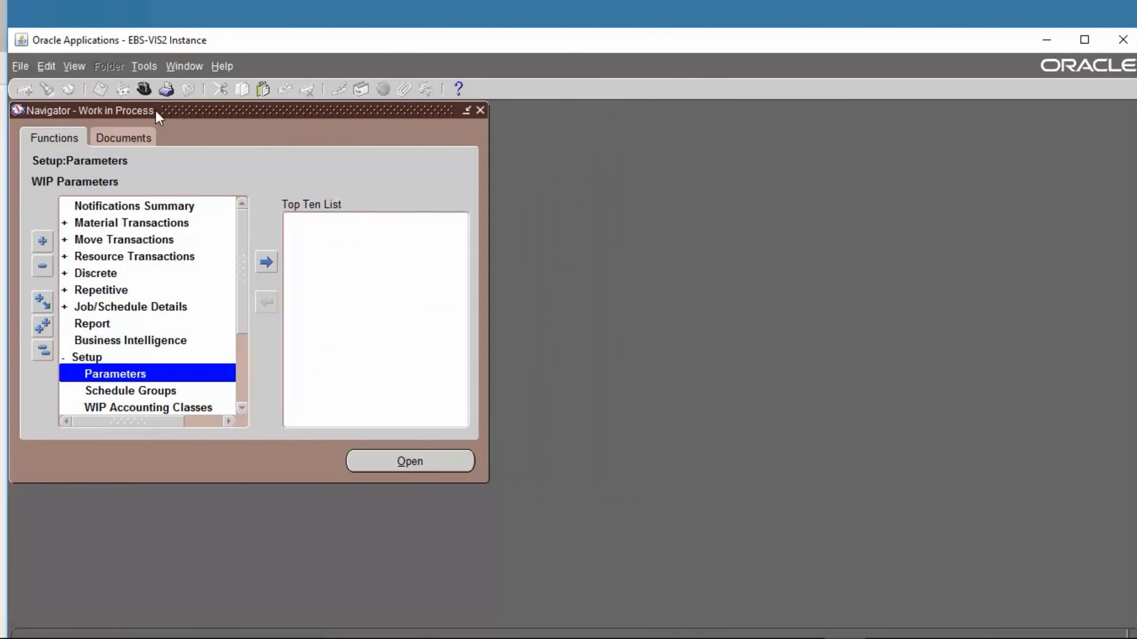
Step: Switch to Enterprise Asset Management and open the WIP Accounting Classes form for TM1
left_click(144, 91)
type("enterprise %")
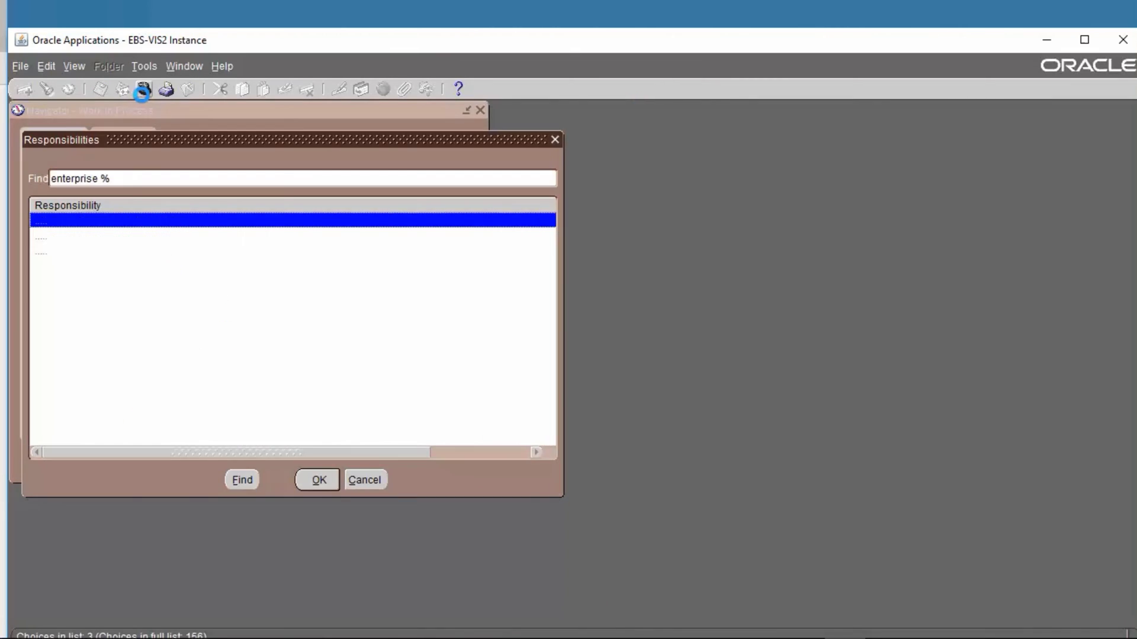
key("Return")
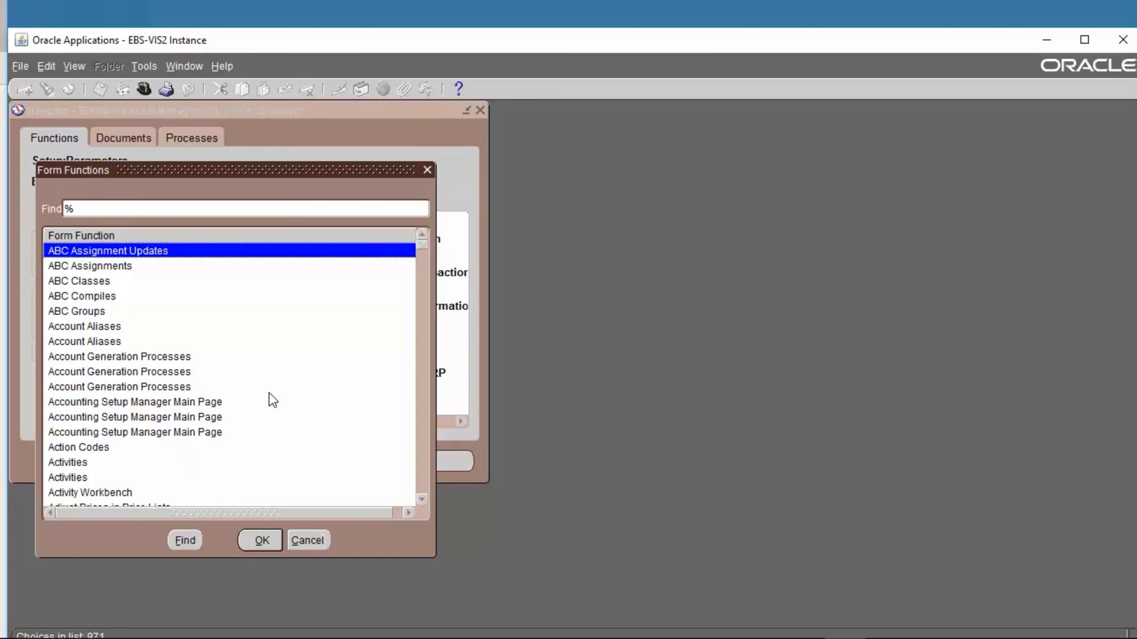
type("w")
key("Return")
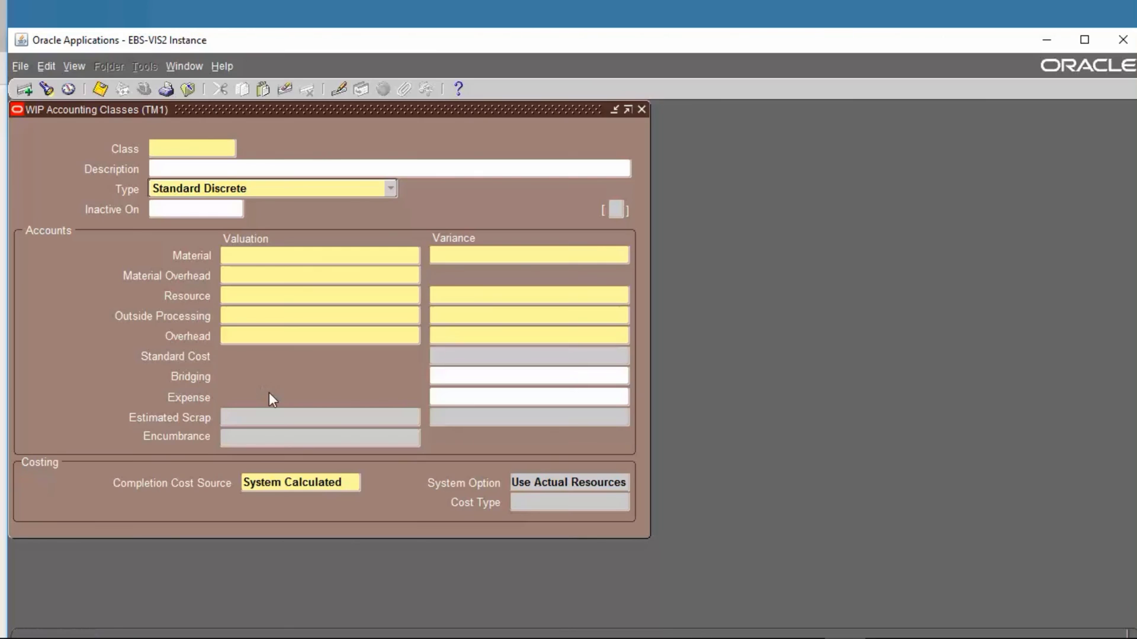
Step: Define class TM1-WAC, described 'TM1 WIP Accounting Class', with type Maintenance
type("TM1")
type("-")
type("WAC")
type("T")
type("M1 W")
type("IP ")
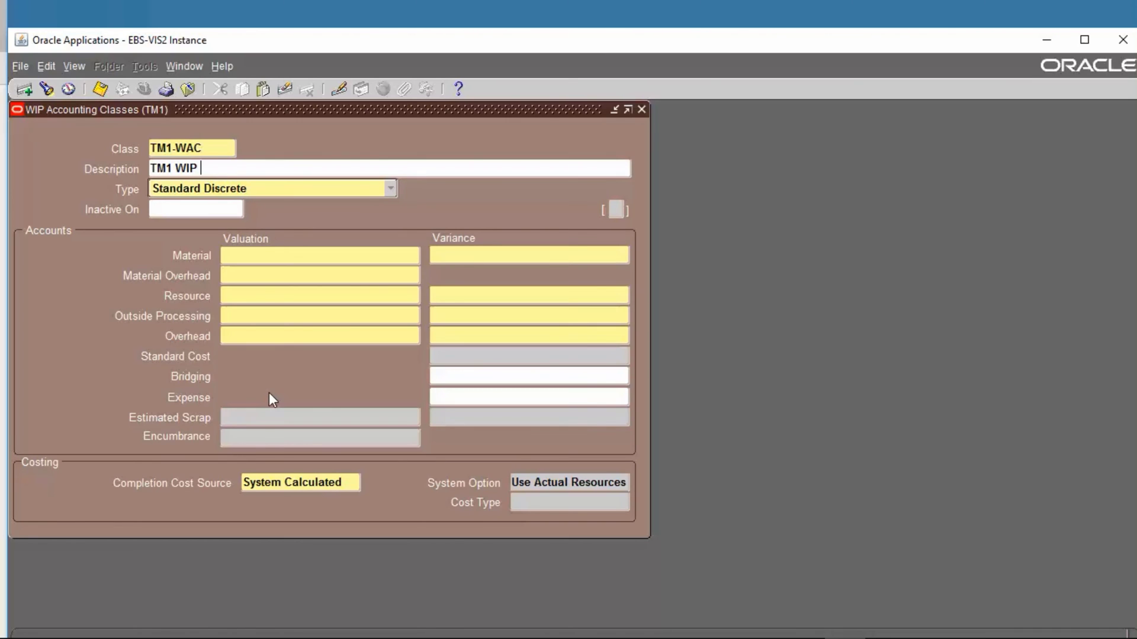
type("Accounting Class")
key("Tab")
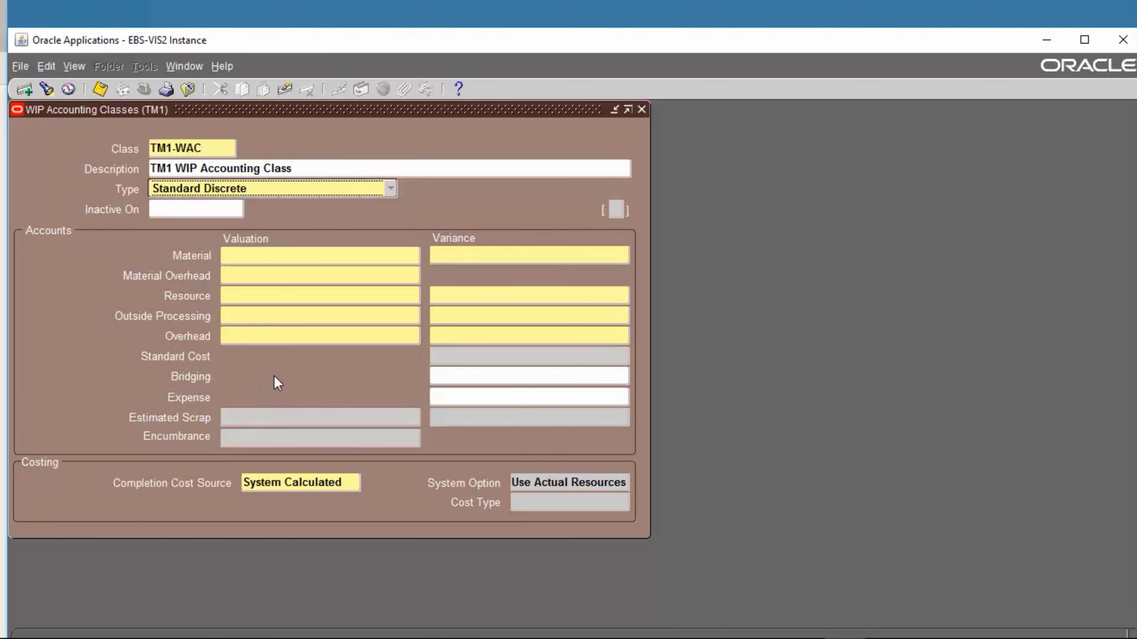
left_click(378, 188)
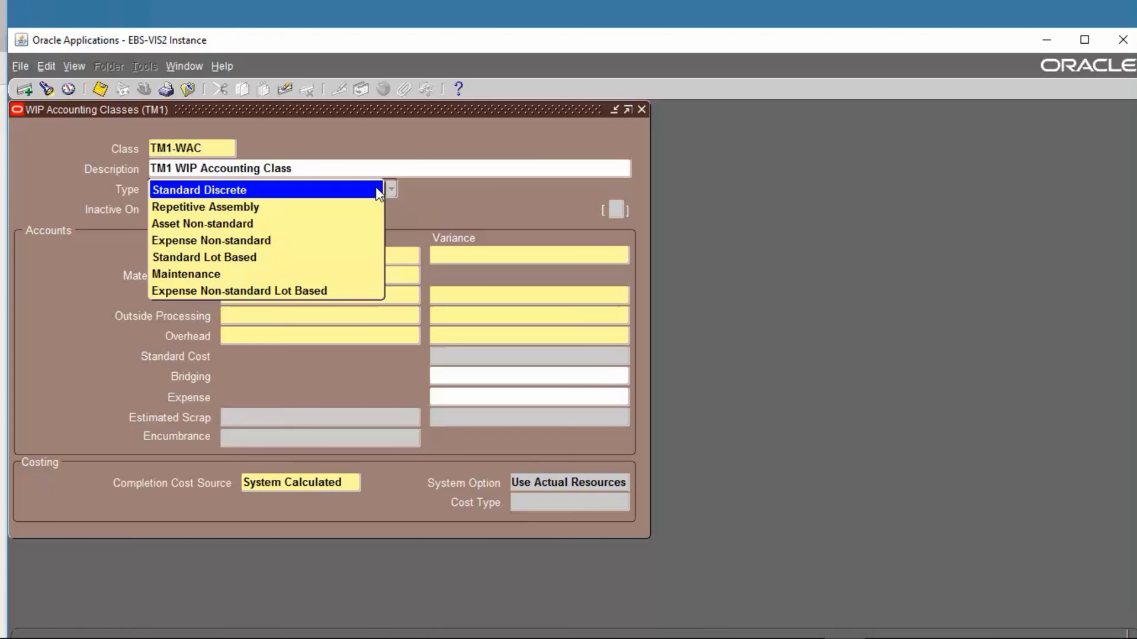
left_click(278, 273)
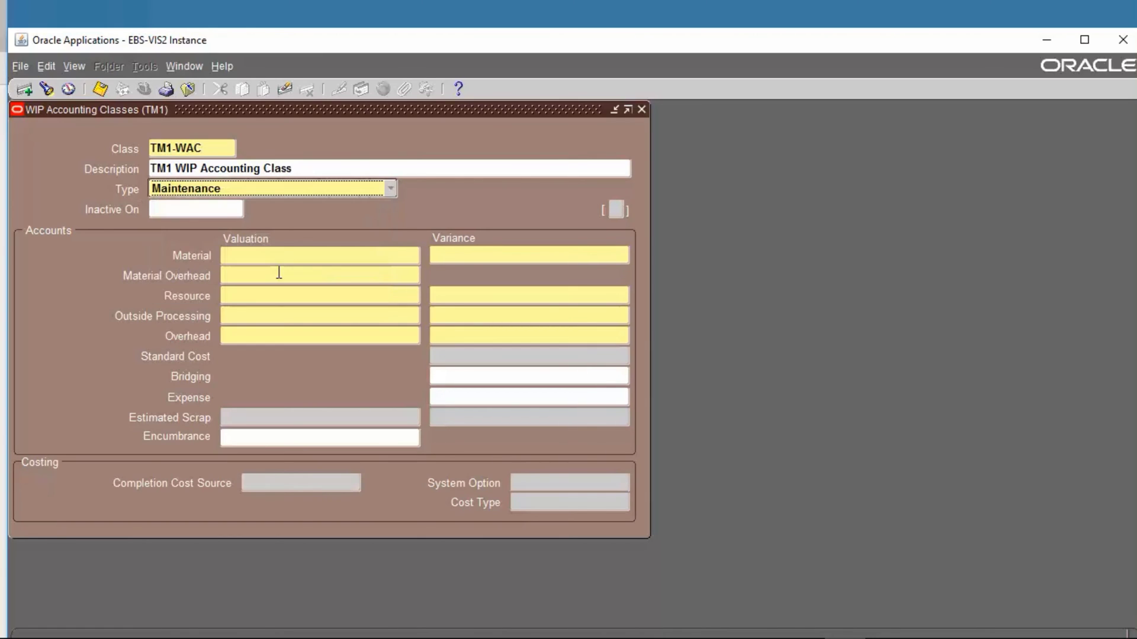
left_click(219, 212)
left_click(260, 254)
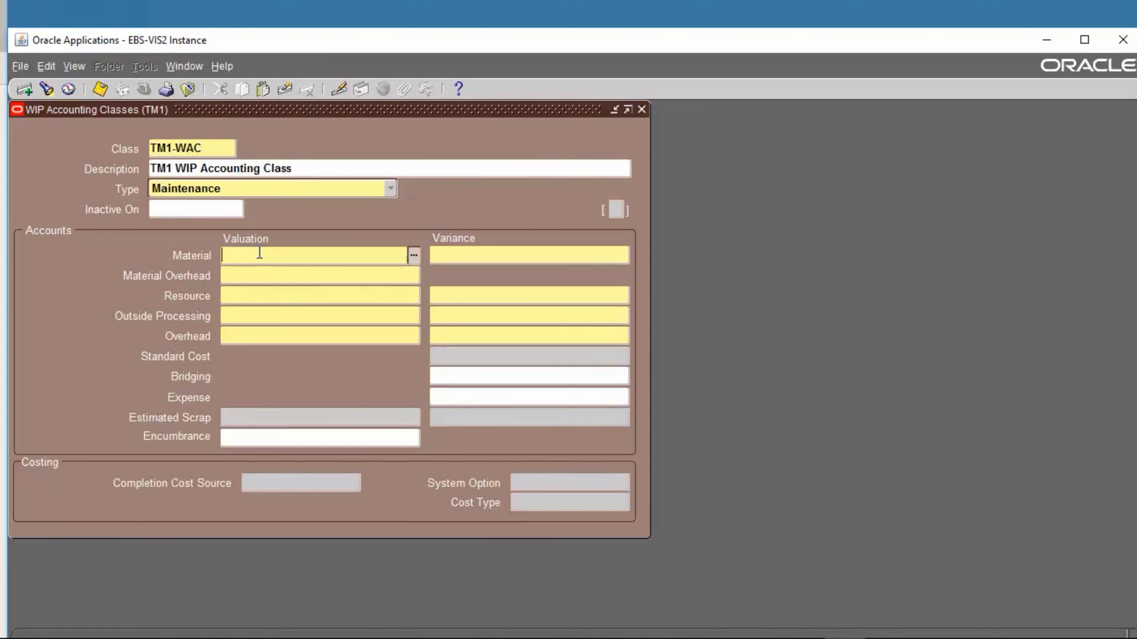
key("ctrl+v")
key("Tab")
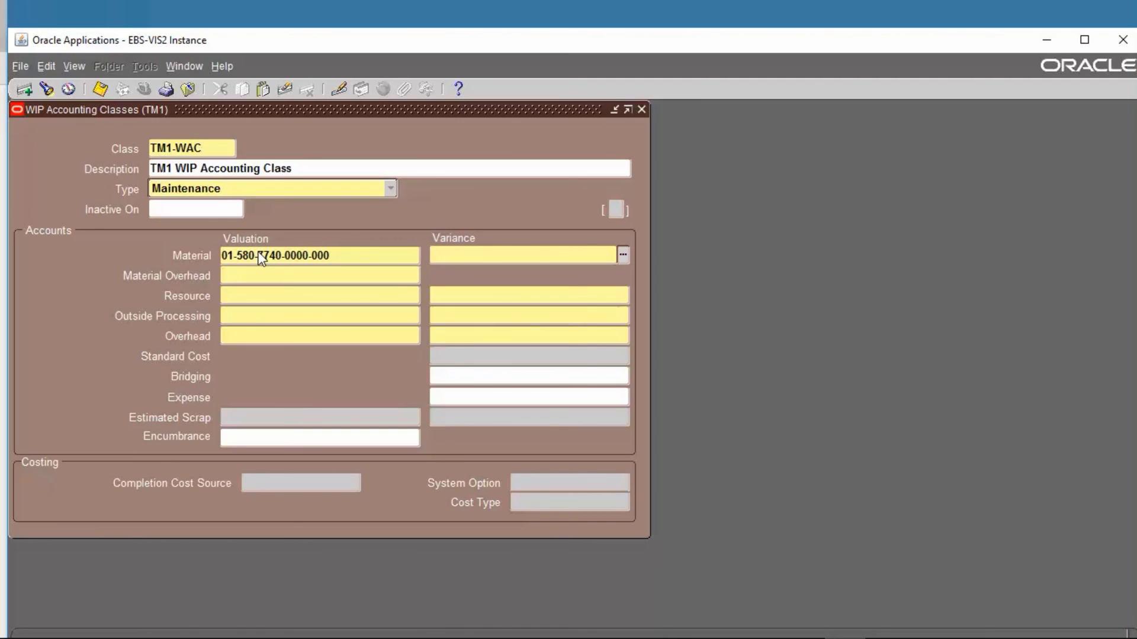
key("ctrl+v")
key("Tab")
key("ctrl+v")
key("Tab")
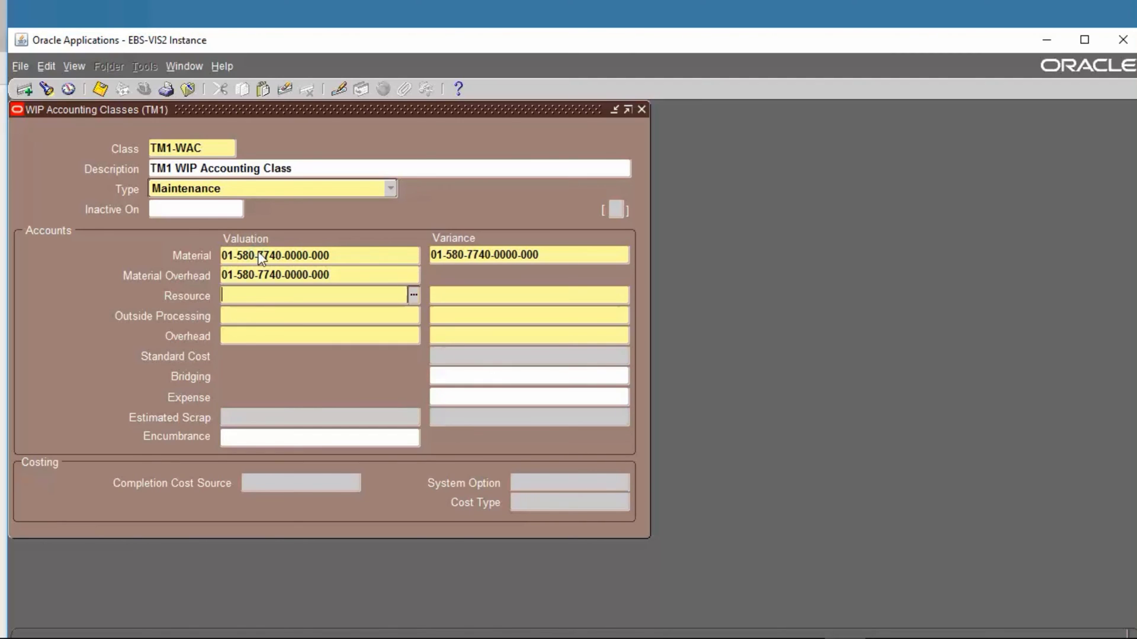
key("ctrl+v")
key("Tab")
key("ctrl+v")
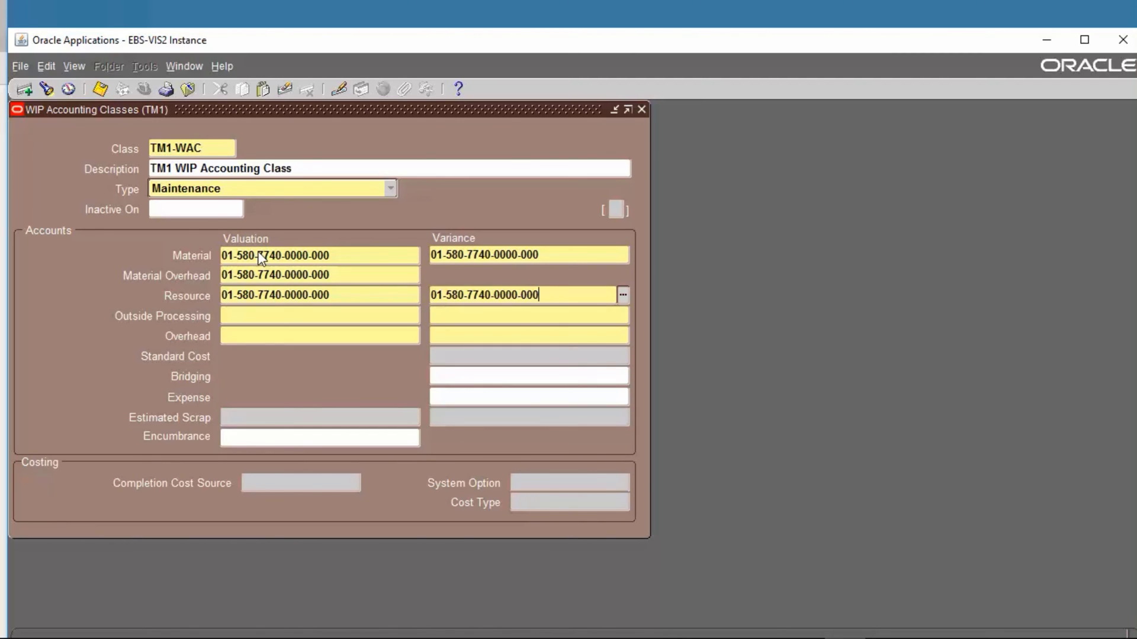
key("Tab")
key("ctrl+v")
key("Tab")
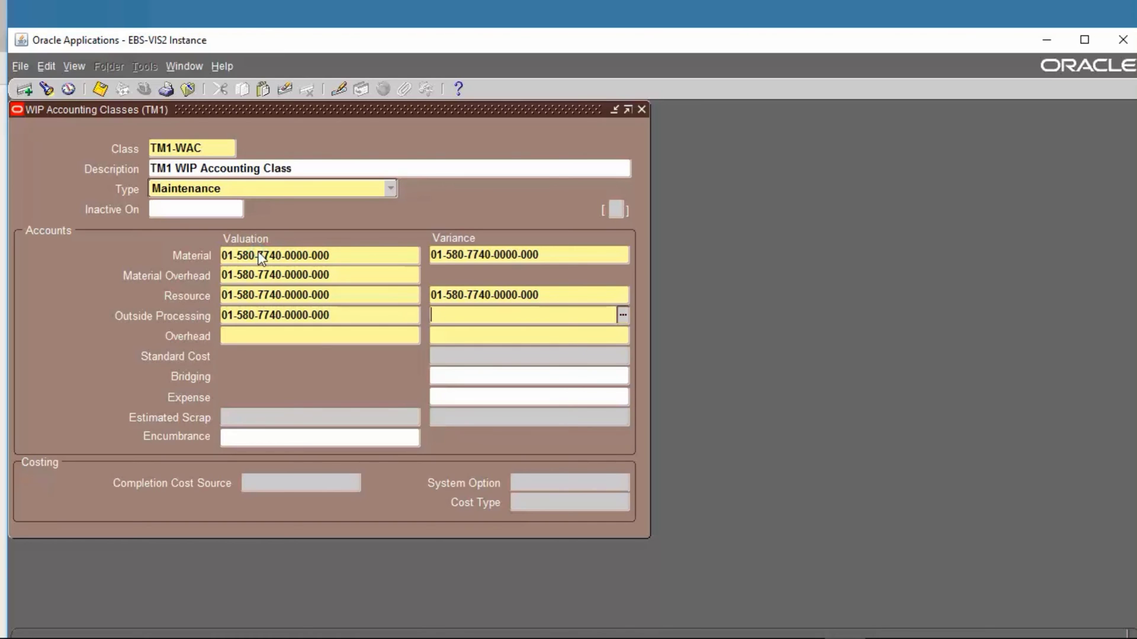
key("ctrl+v")
key("Tab")
key("ctrl+v")
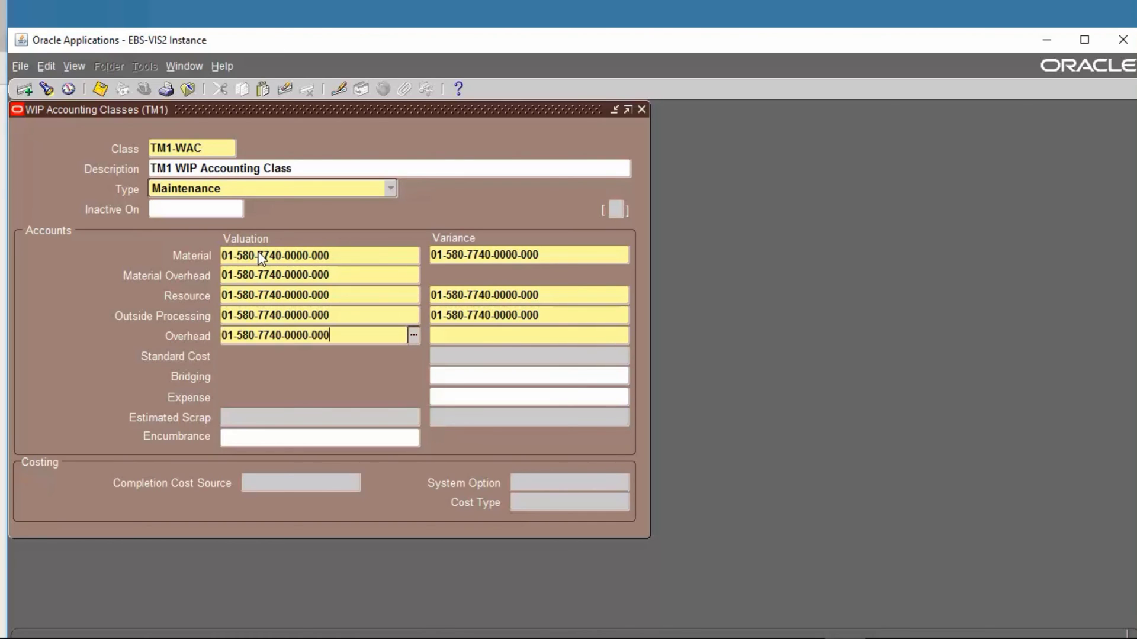
key("Tab")
key("ctrl+v")
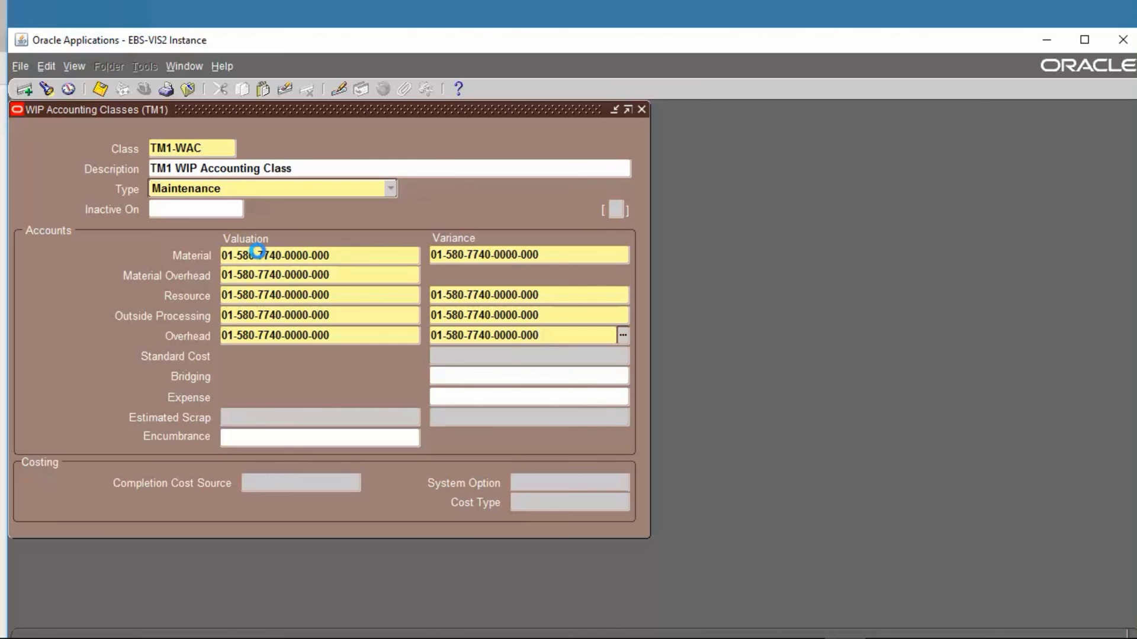
key("ctrl+s")
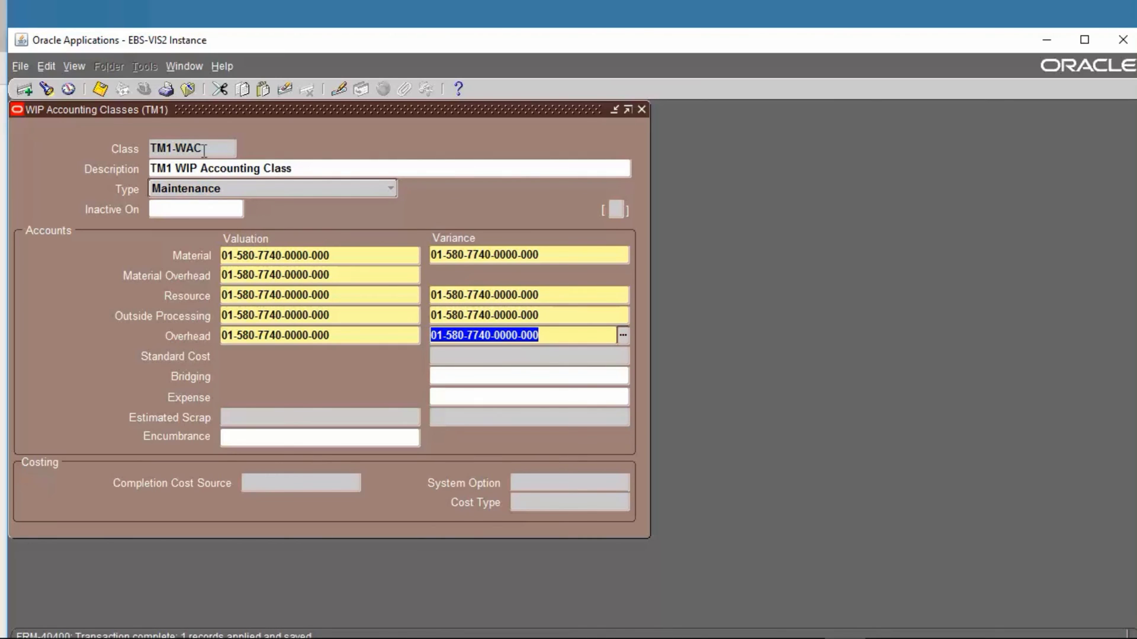
Step: Open TM1's EAM parameters and turn on asset serial number auto generation
left_click(642, 109)
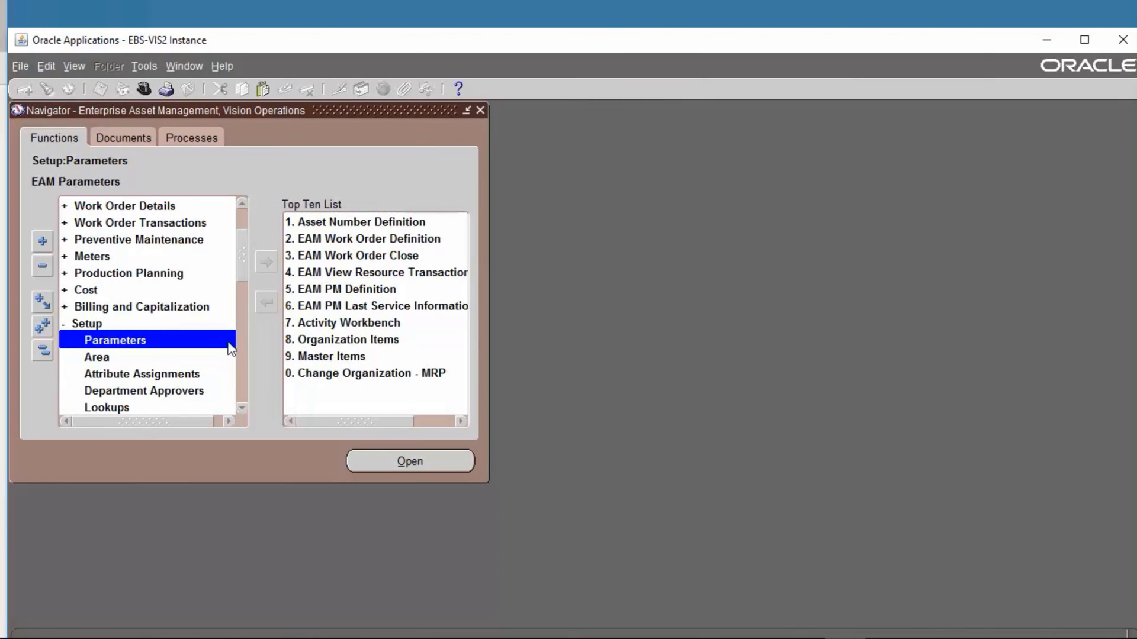
double_click(197, 346)
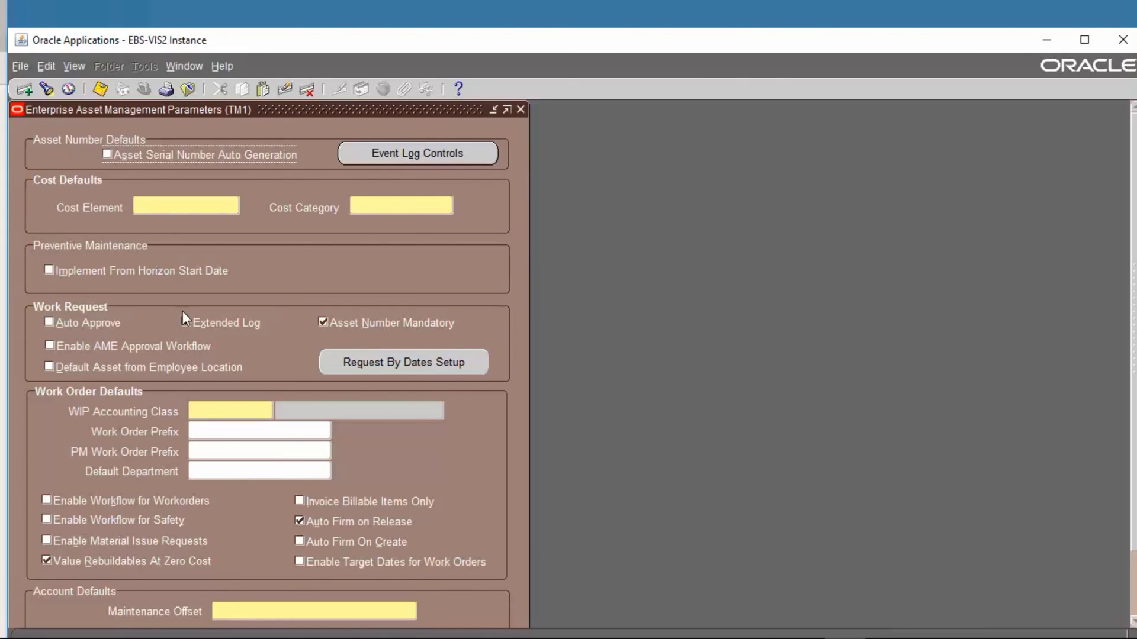
left_click(170, 202)
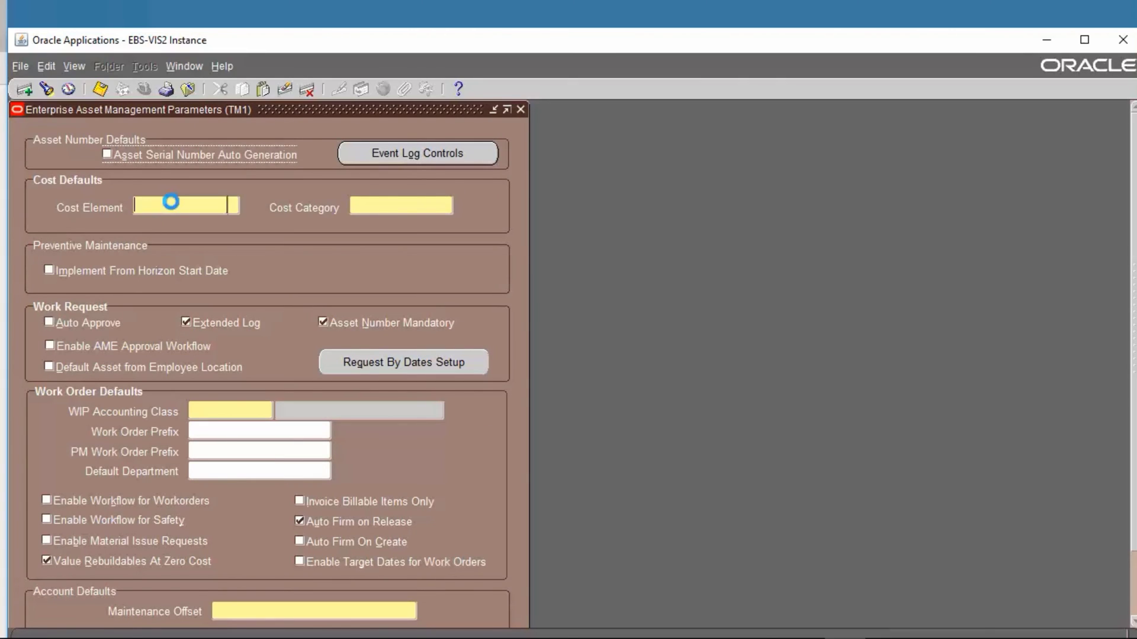
left_click(106, 154)
Step: Set cost defaults Material/Maintenance and enable horizon-start implementation and work request auto approve
left_click(193, 202)
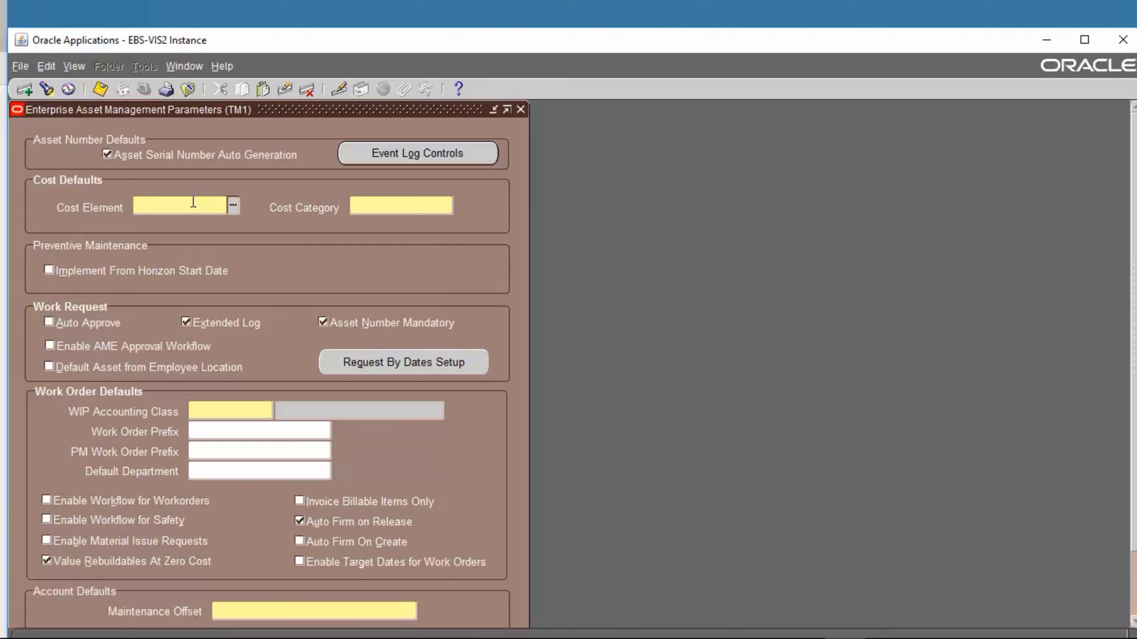
type("Ma")
key("Tab")
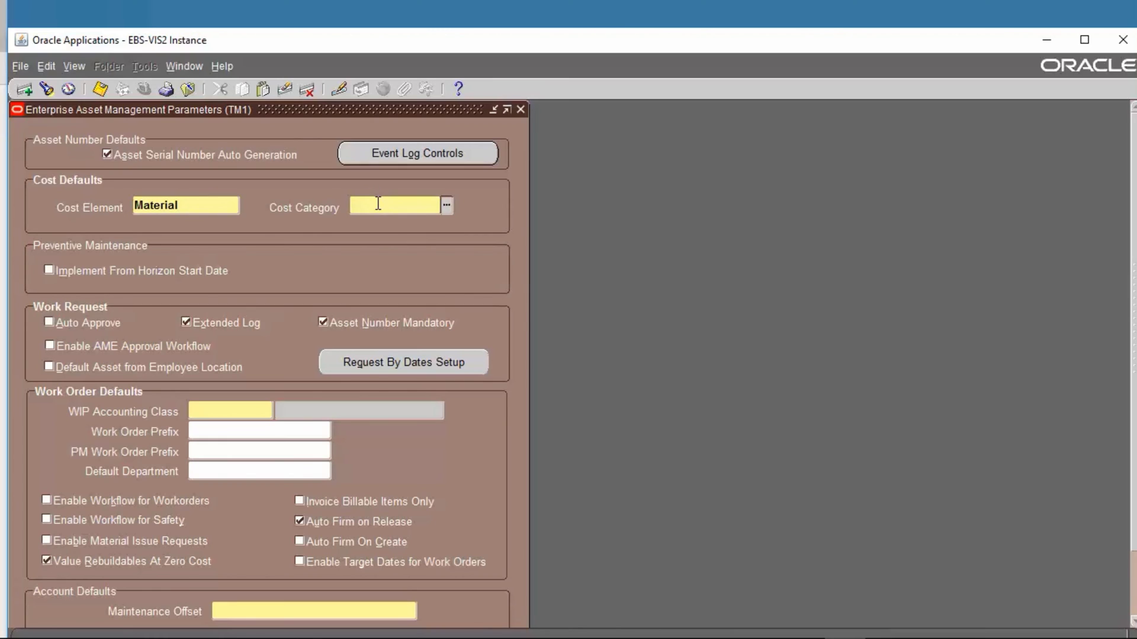
type("M")
key("Tab")
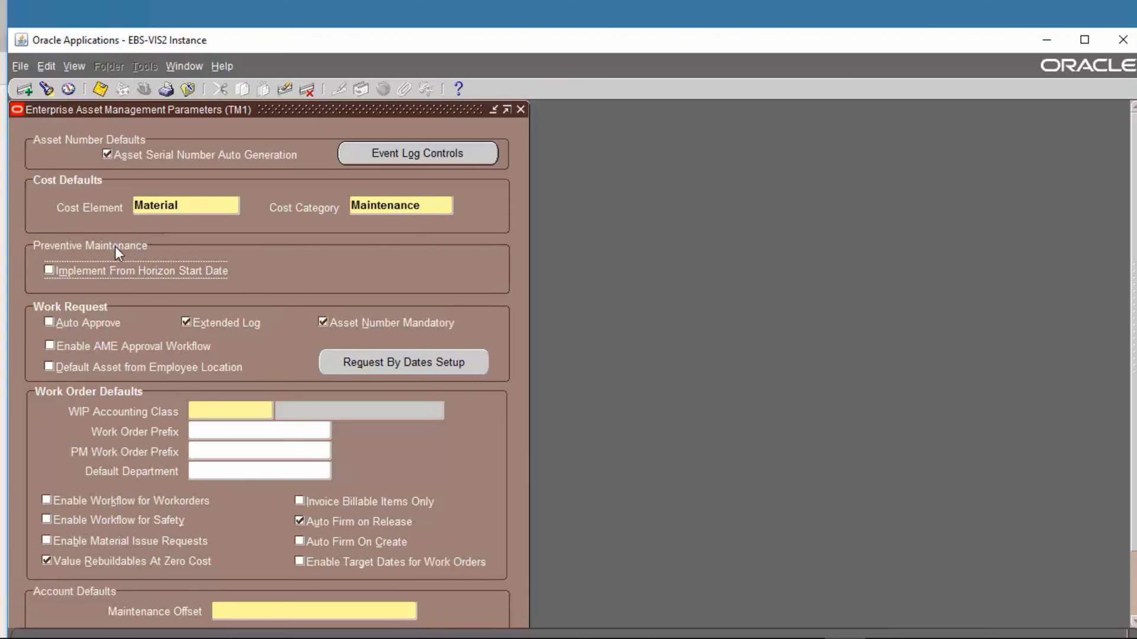
left_click(47, 269)
left_click(50, 322)
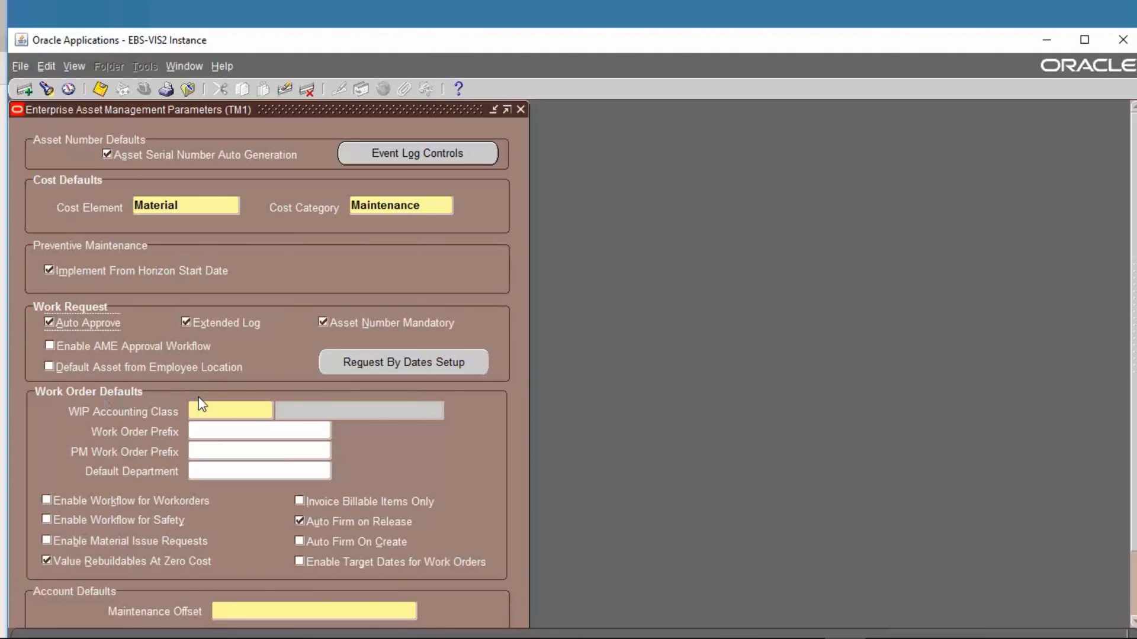
Step: Default work orders to class TM1-WAC with prefixes TMWO and PMWO
left_click(242, 413)
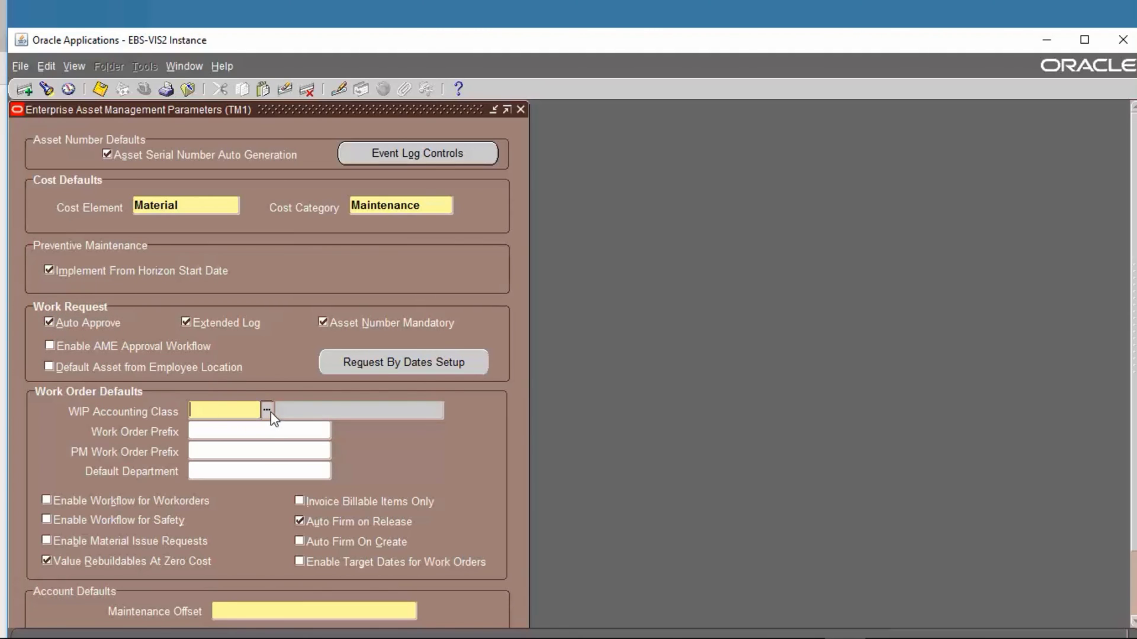
left_click(267, 411)
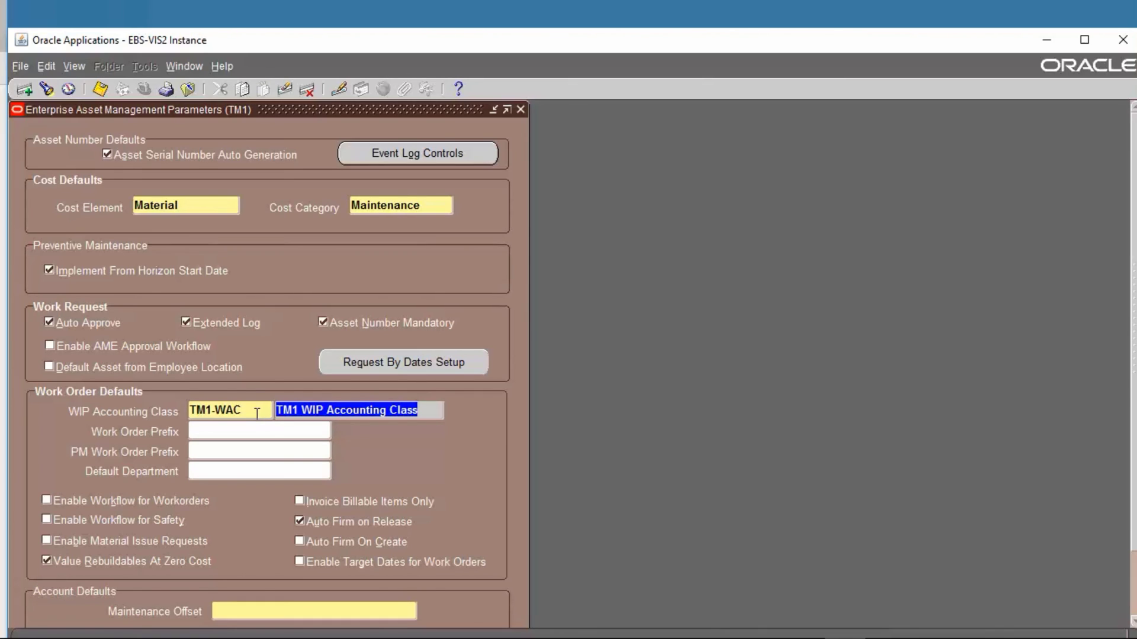
left_click(263, 435)
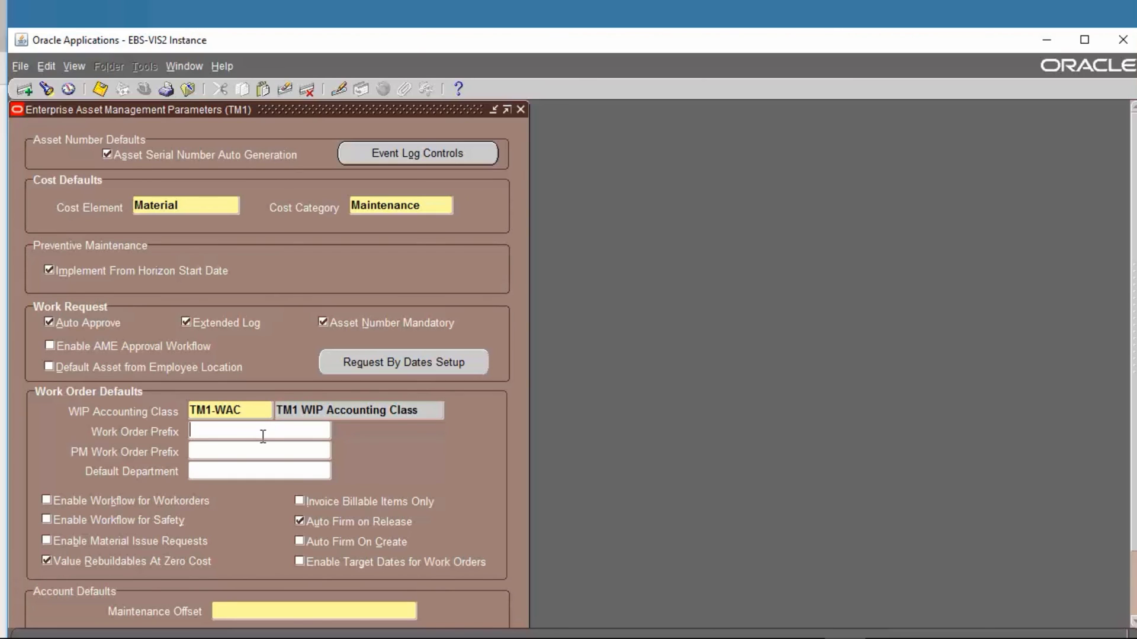
type("TM")
double_click(246, 428)
left_click(246, 427)
type("WO")
left_click(231, 449)
type("PMWO")
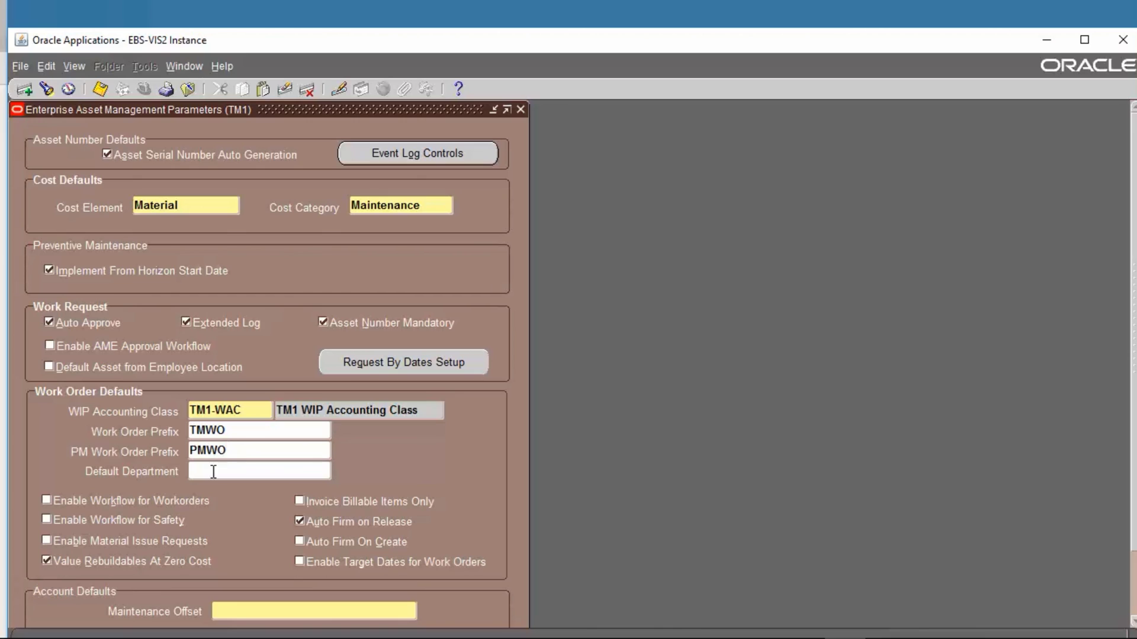
left_click(209, 472)
Step: Enable workflows for work orders and safety, plus material issue requests
left_click(46, 500)
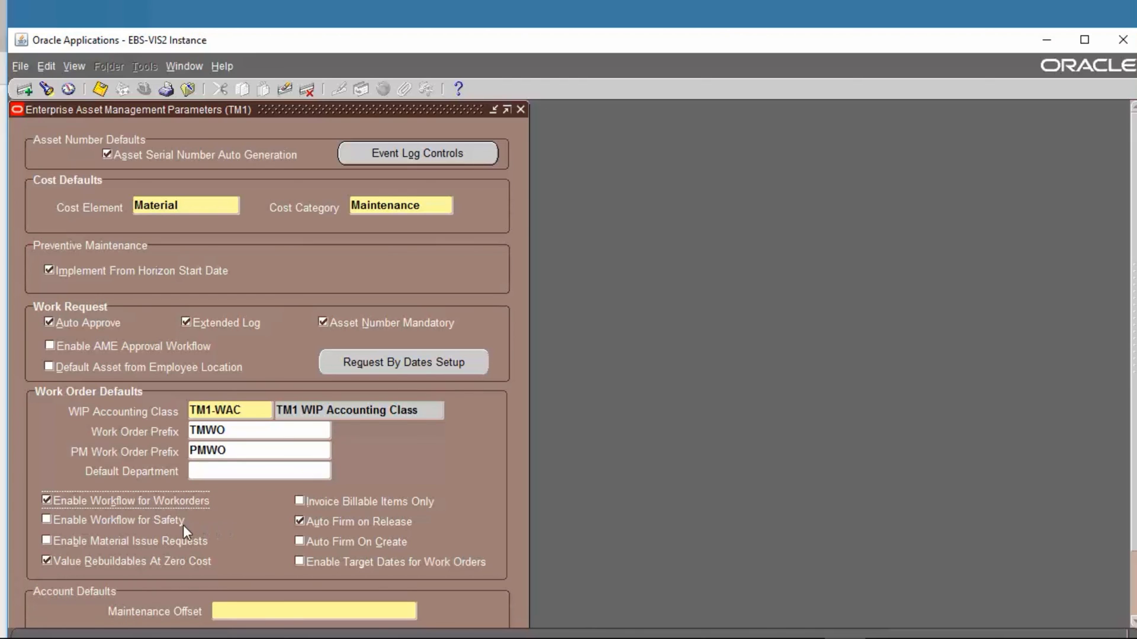
left_click(151, 525)
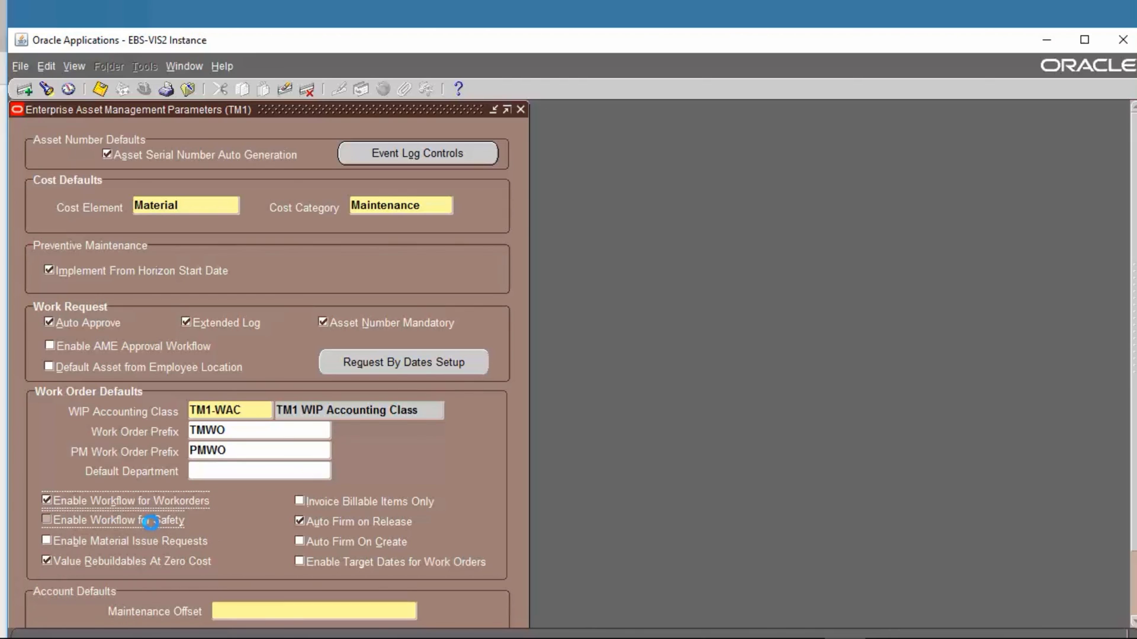
left_click(185, 541)
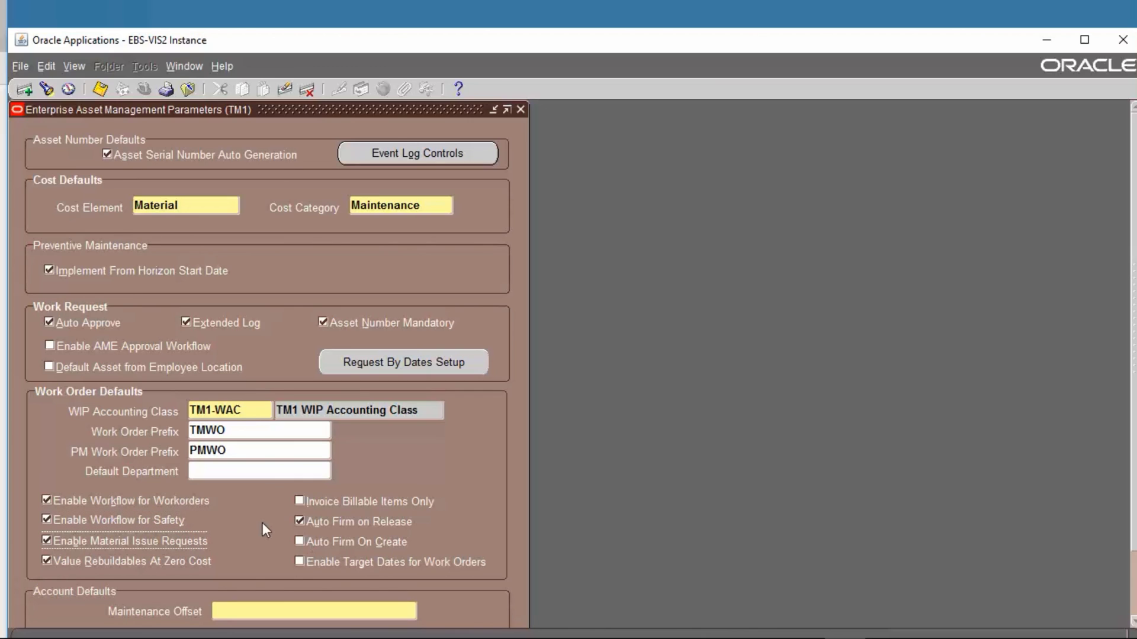
left_click(263, 611)
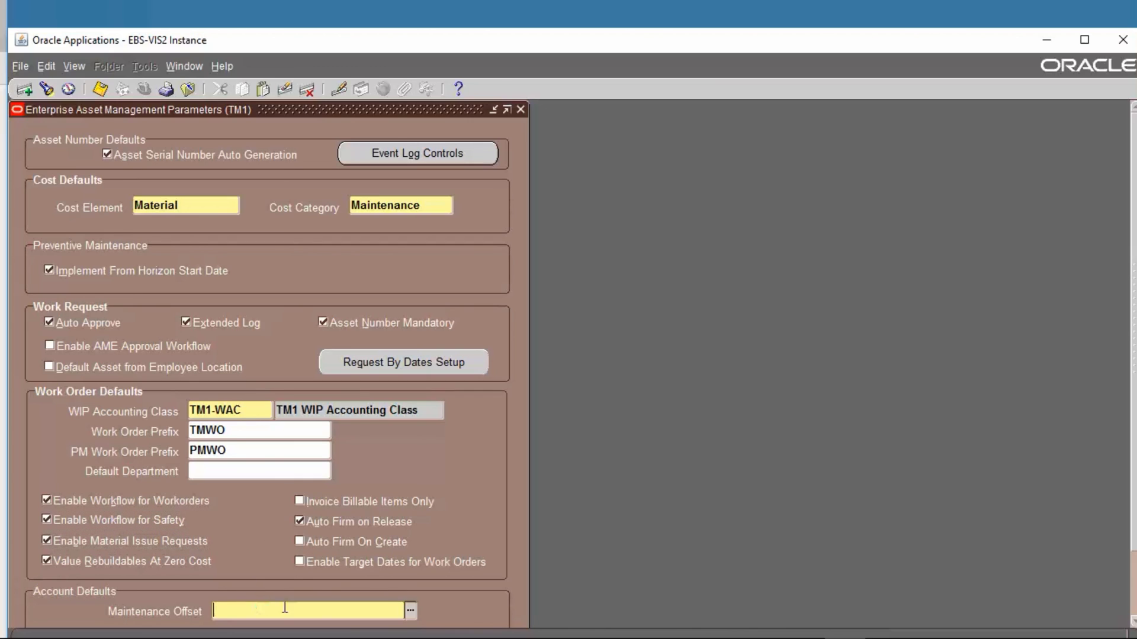
left_click(411, 611)
left_click(718, 445)
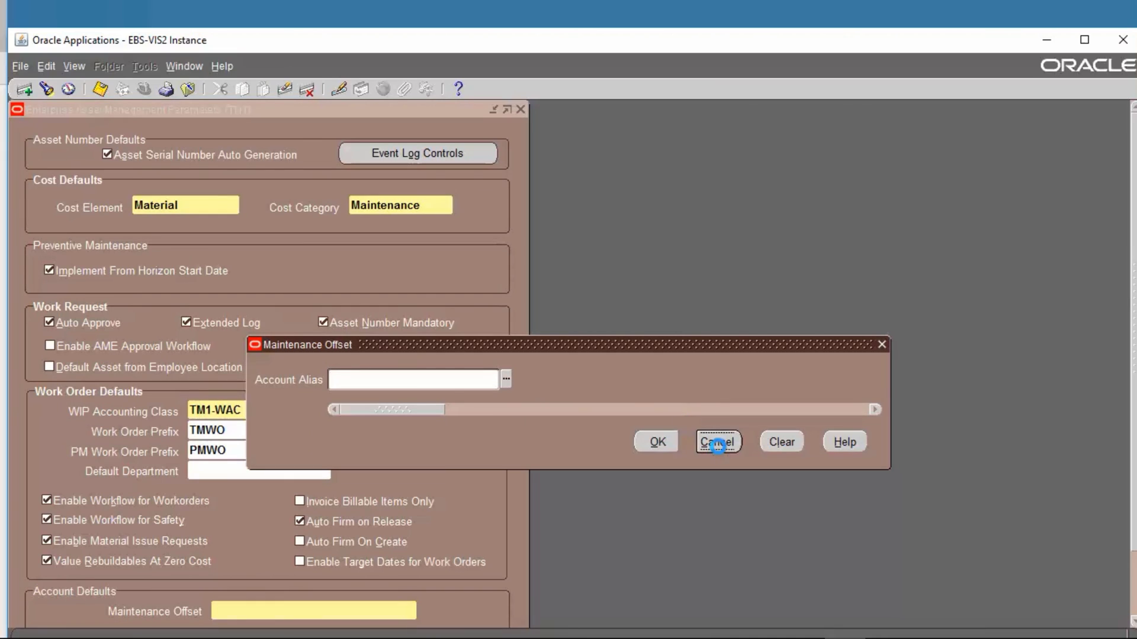
key("ctrl+v")
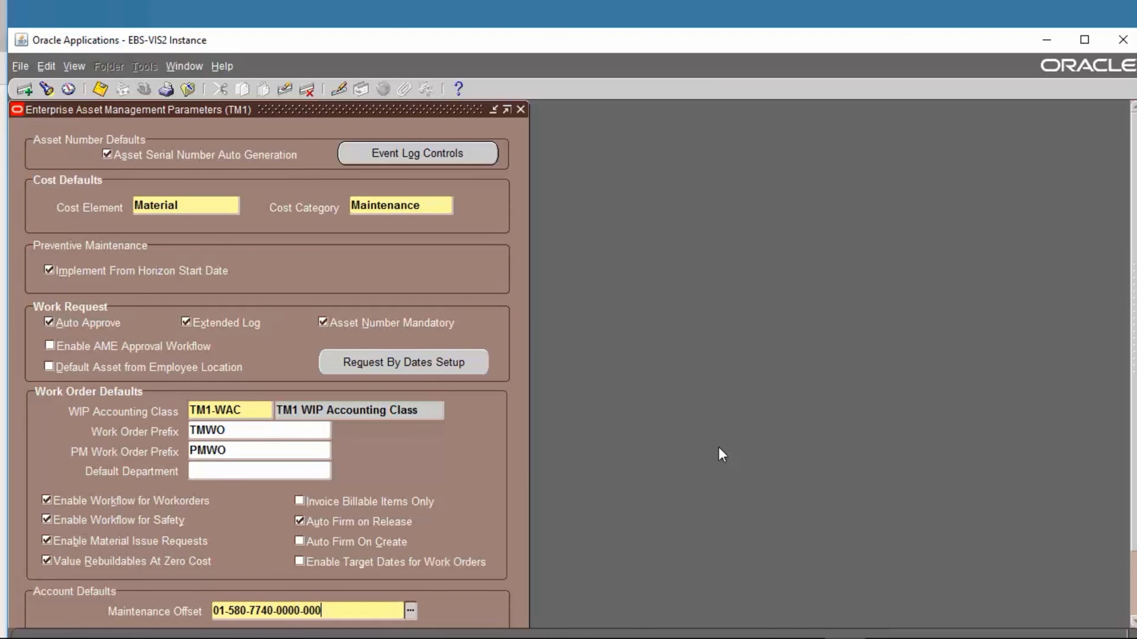
left_click(309, 450)
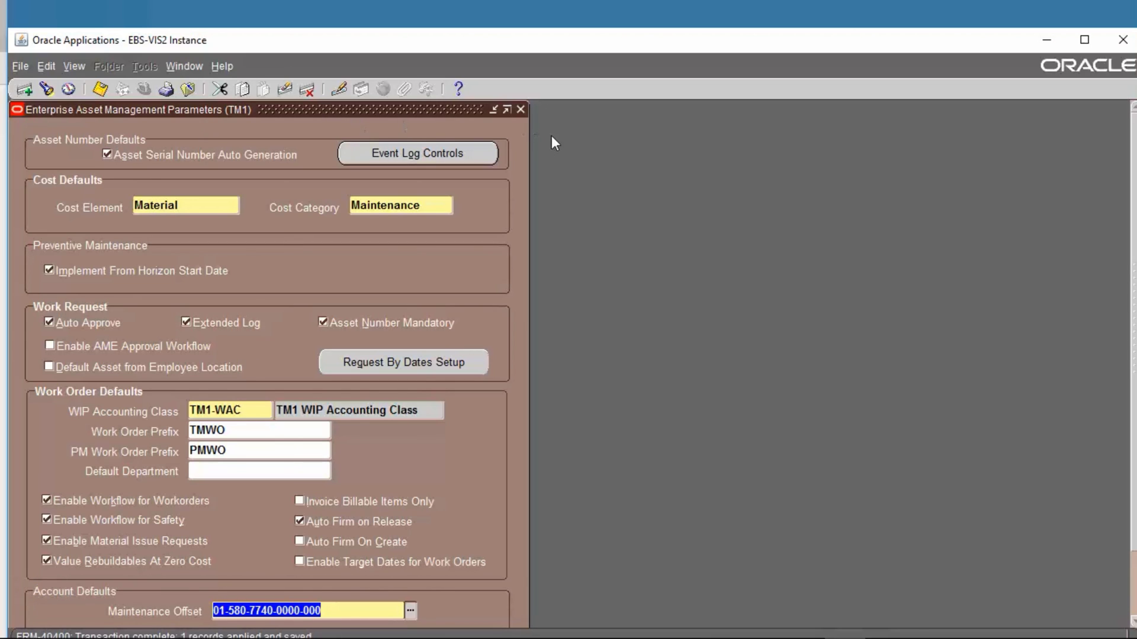
left_click(520, 109)
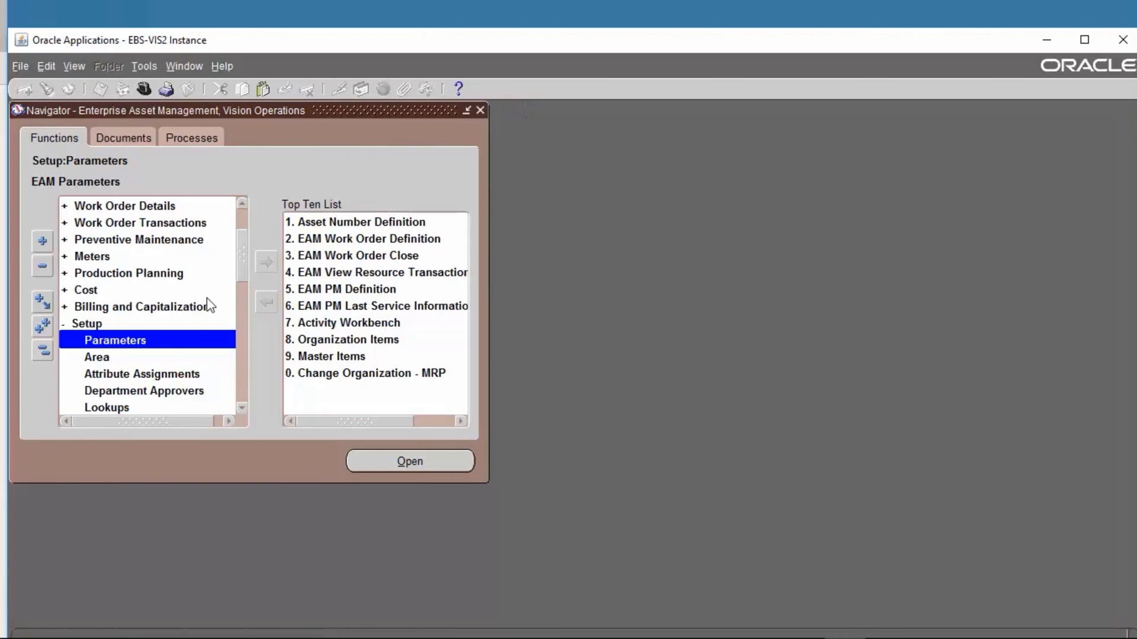